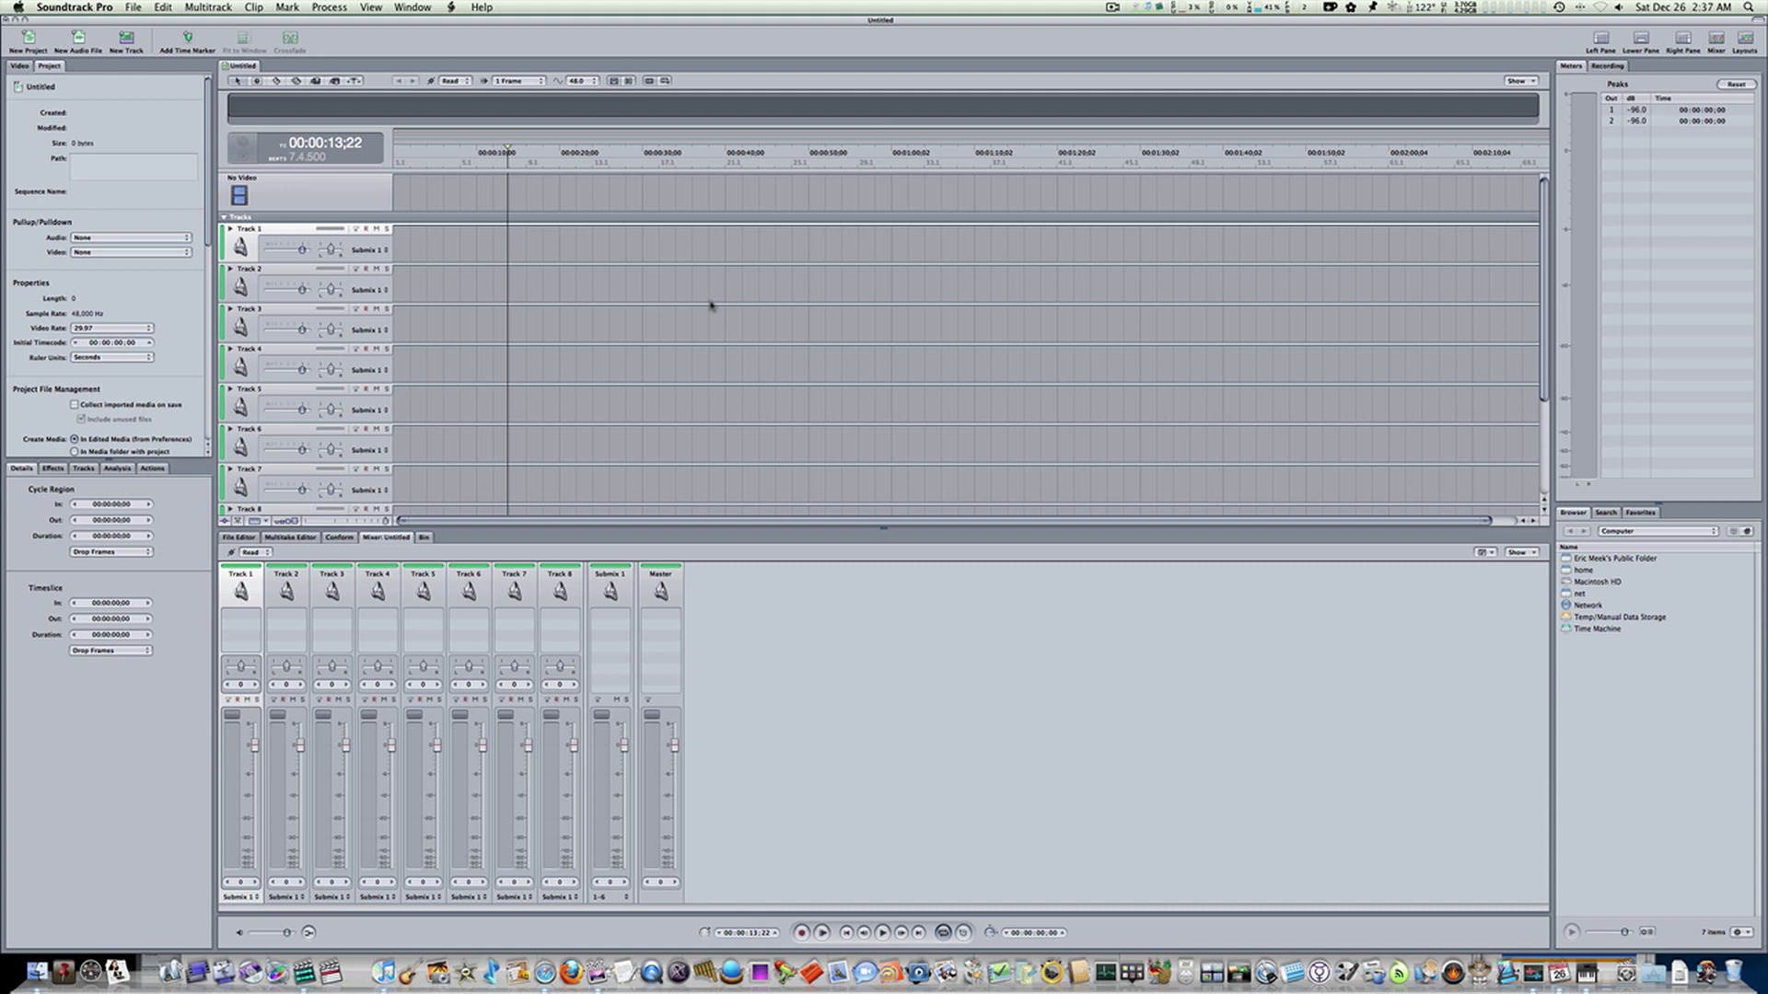
Check the project sample rate stays at 48.0 kHz and open Soundtrack Pro Preferences
click(578, 82)
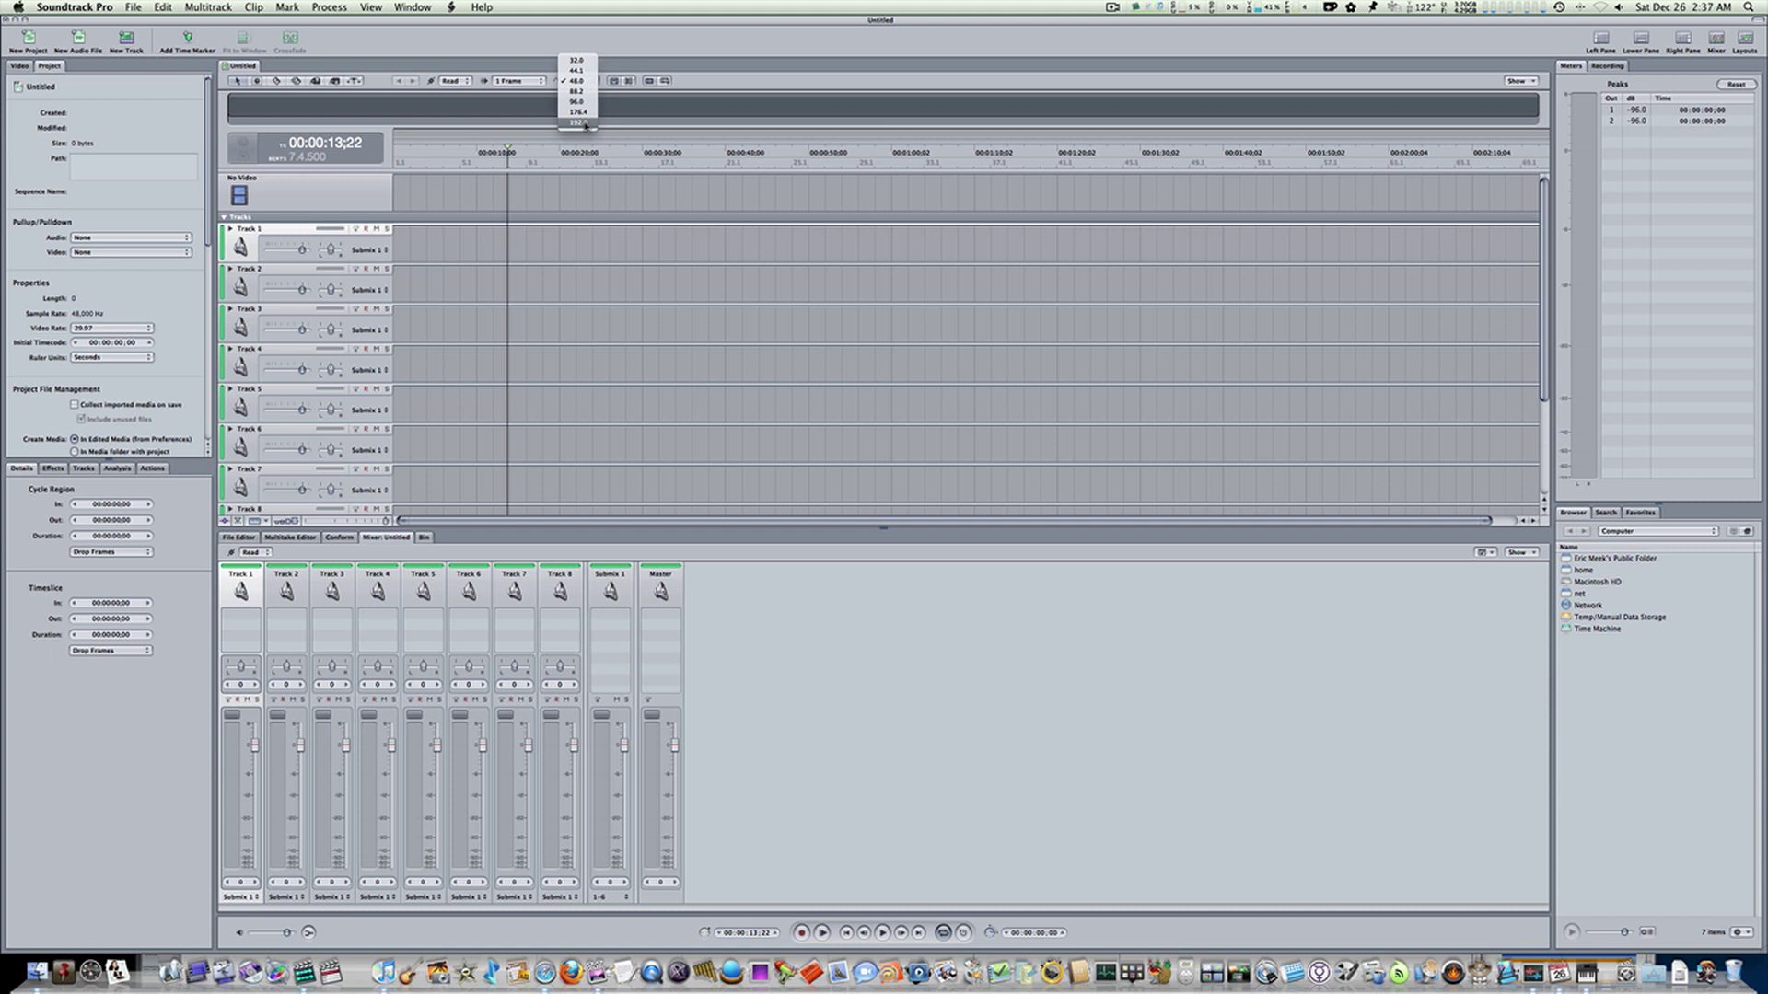
key(Escape)
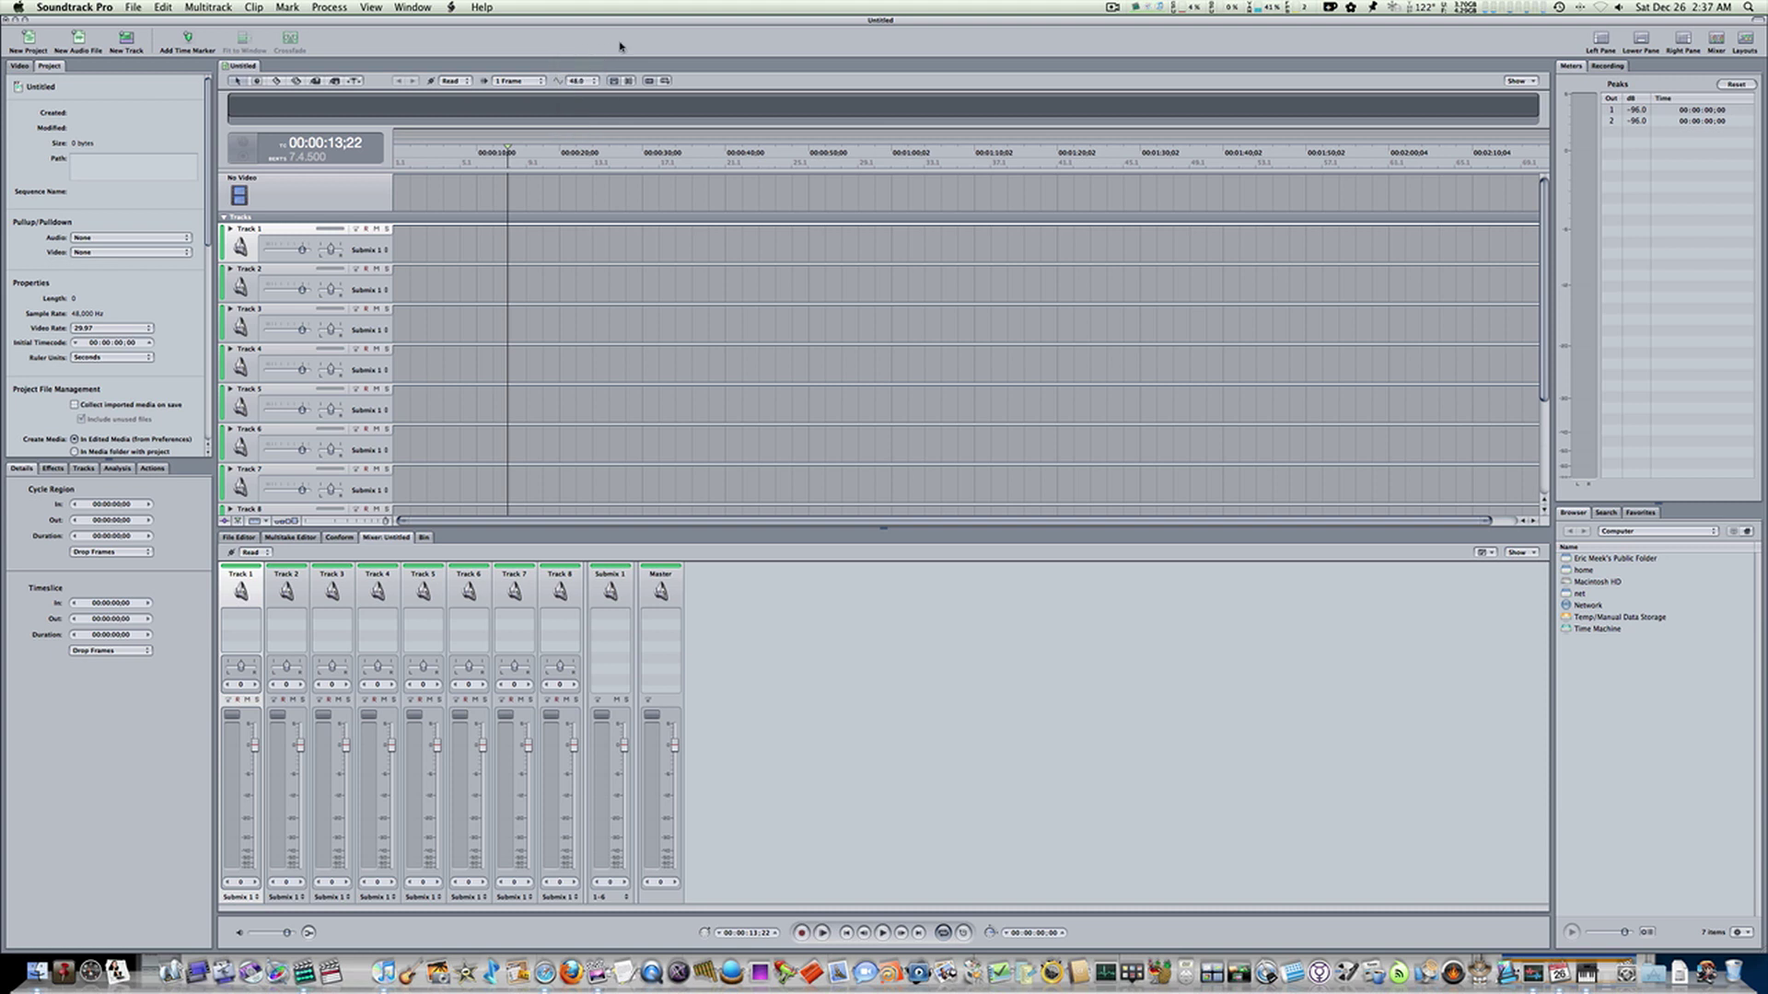
click(85, 6)
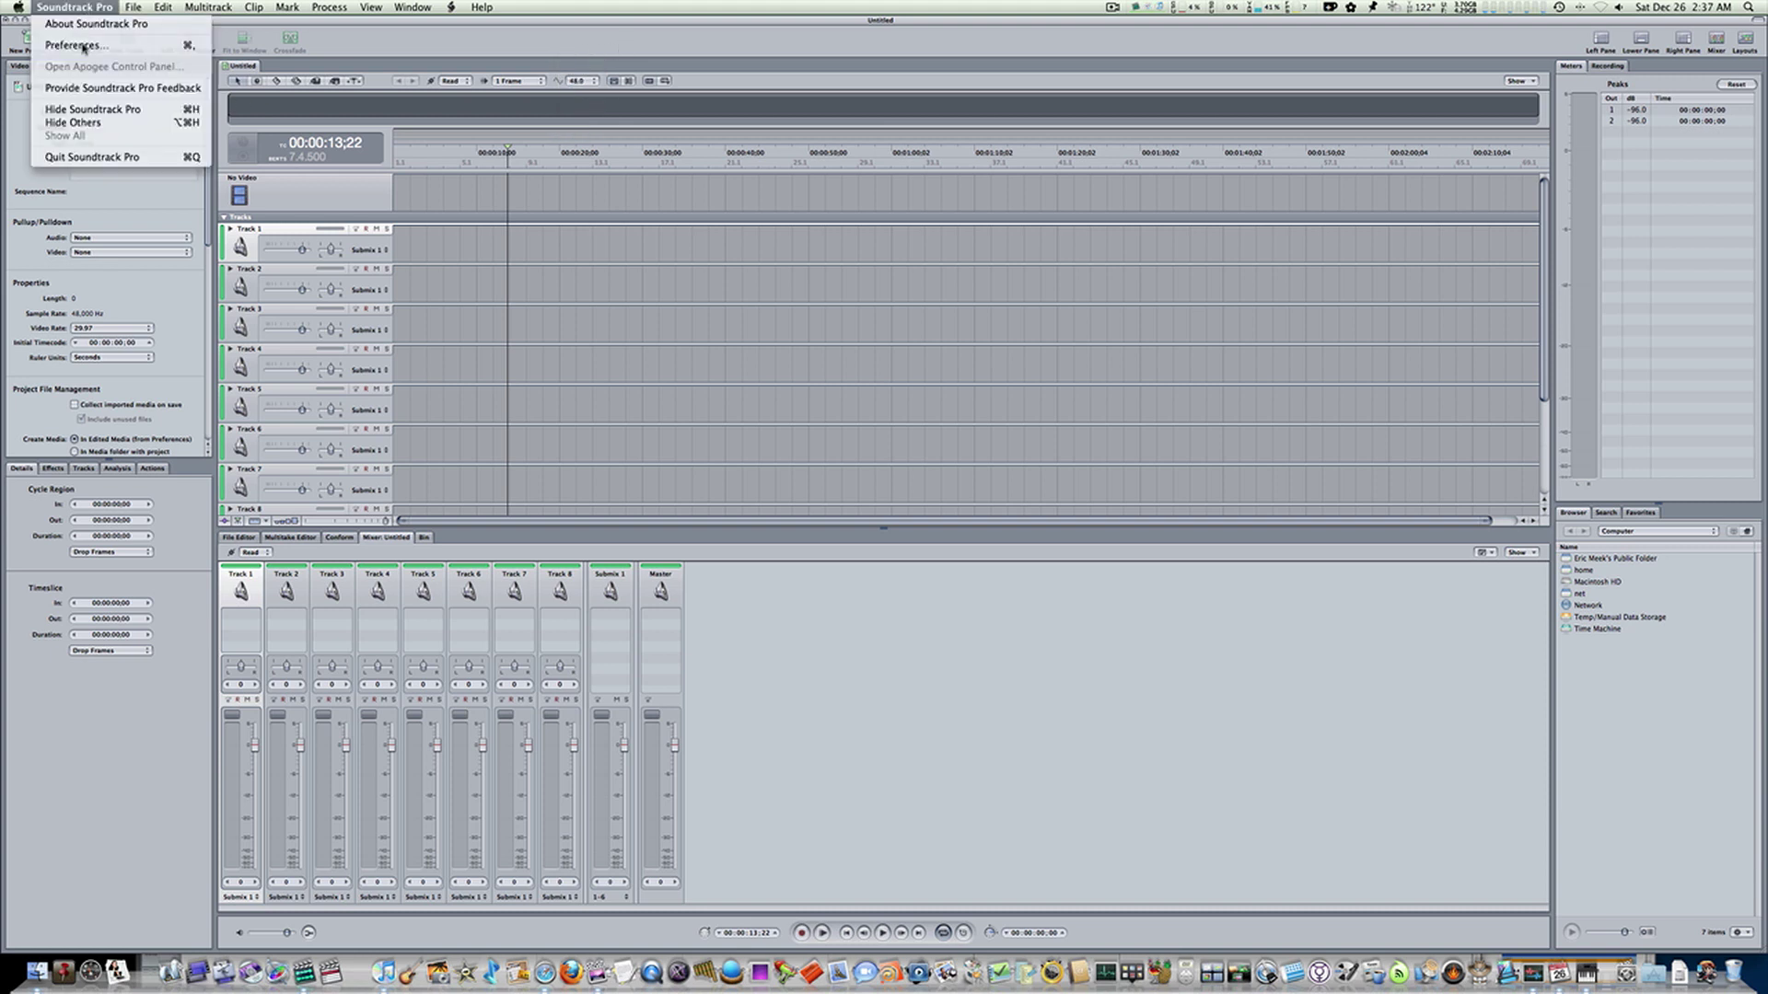
click(85, 45)
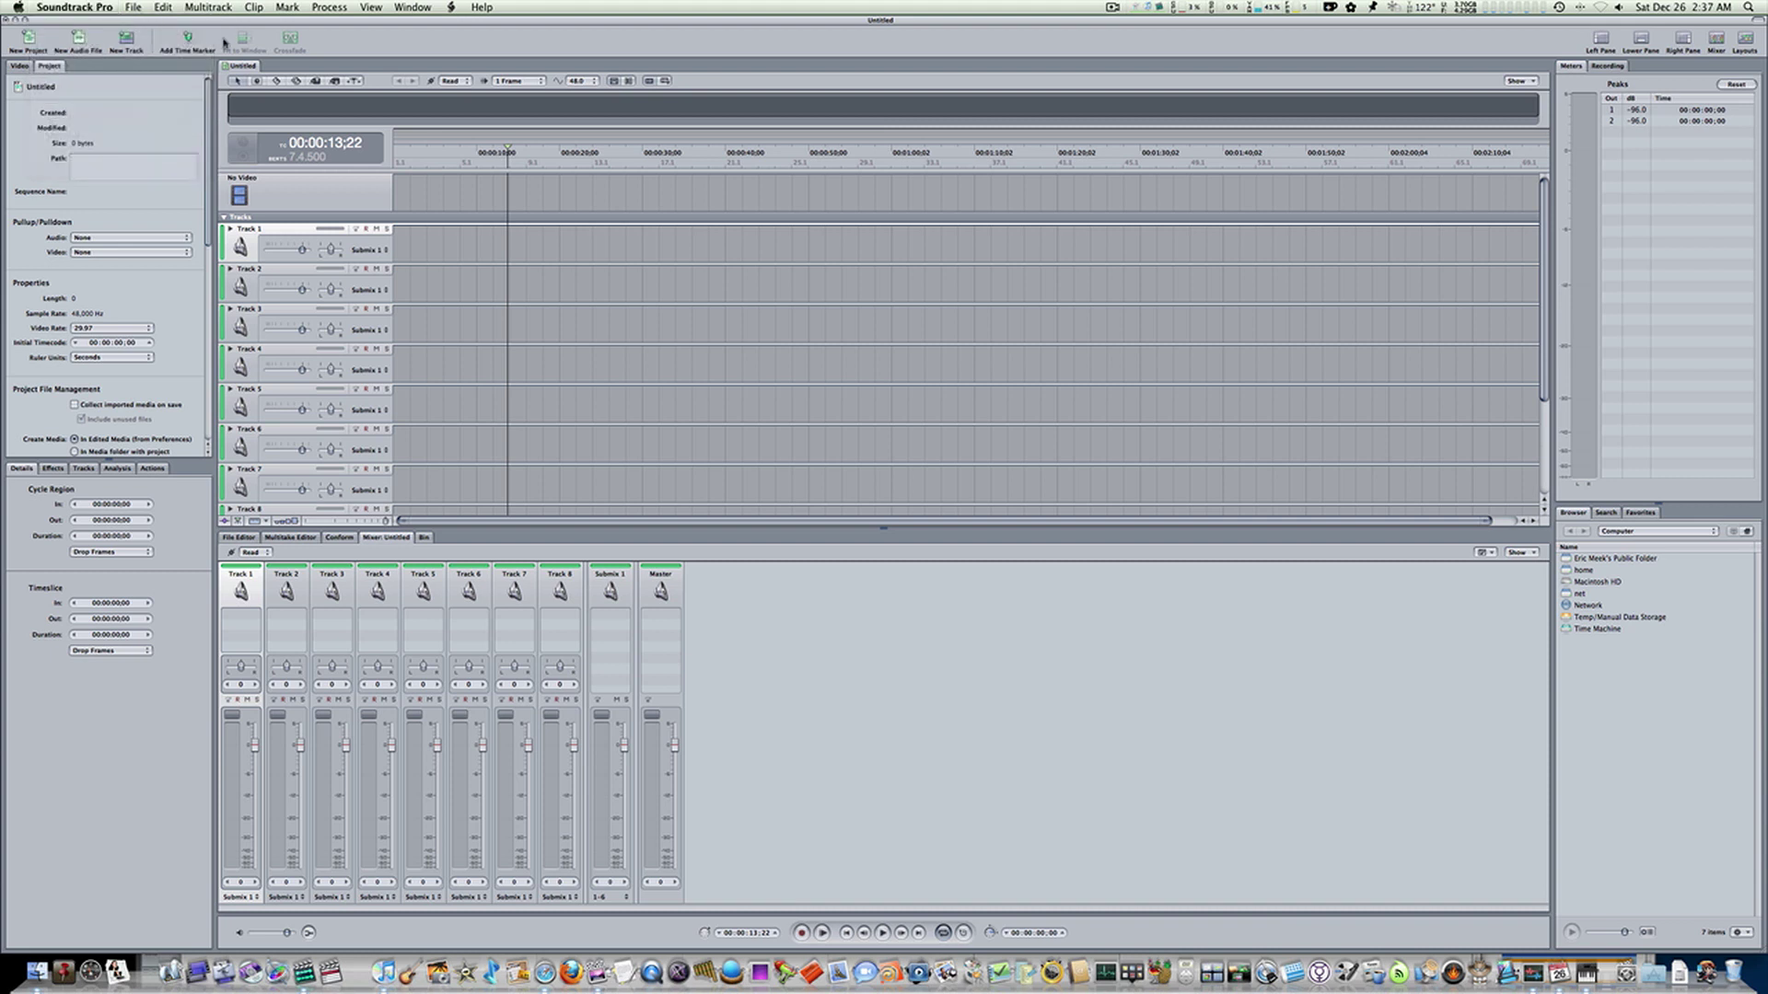
click(580, 81)
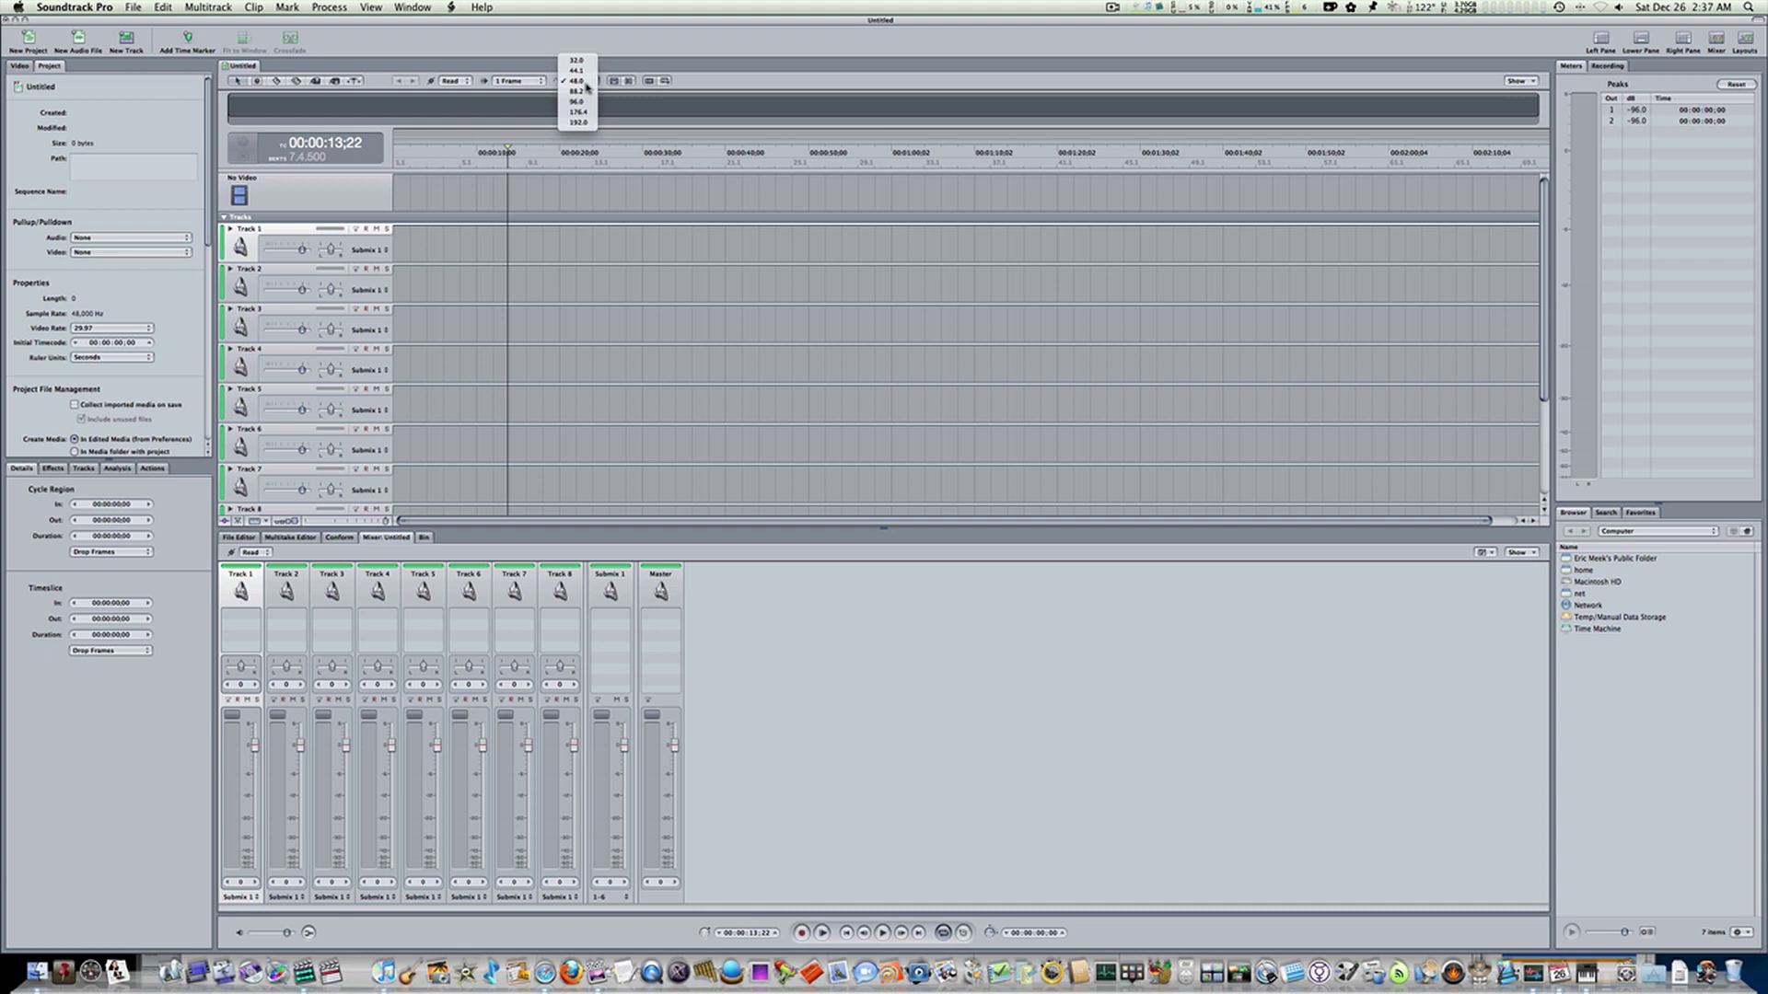
click(585, 85)
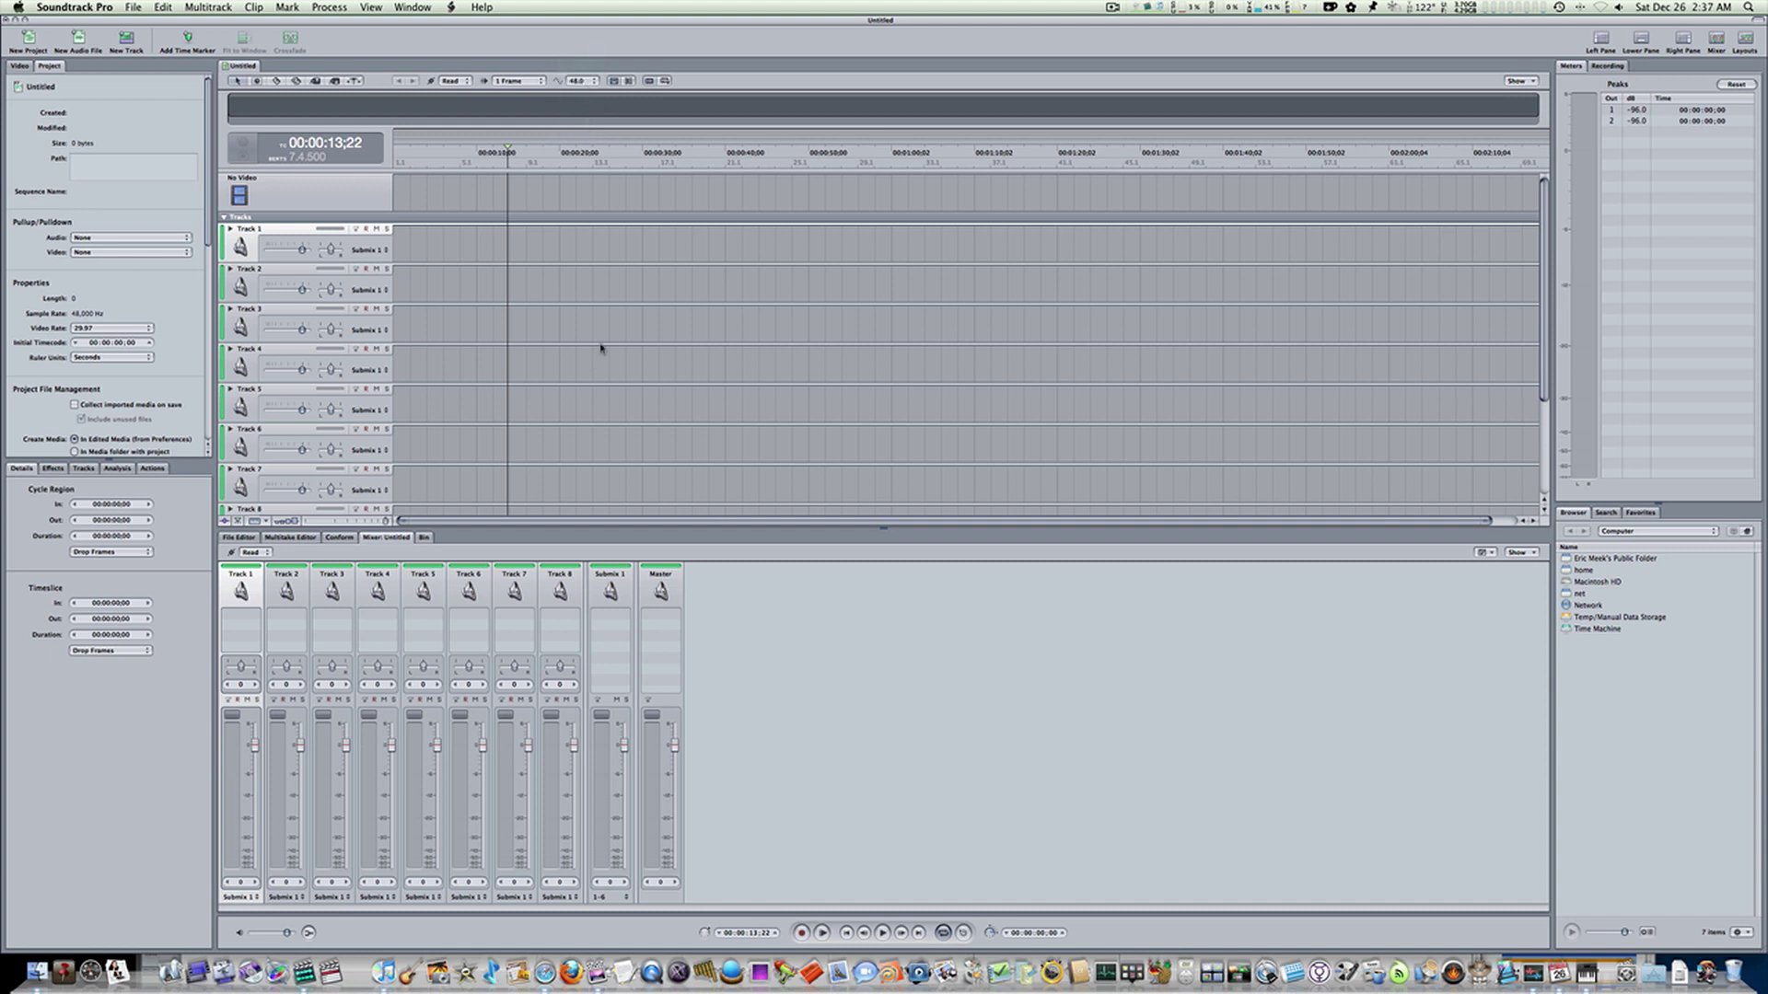
click(83, 8)
Confirm the Project preferences default sample rate is 48000 Hz, keep the toolbar at 48.0, and close Preferences
click(74, 45)
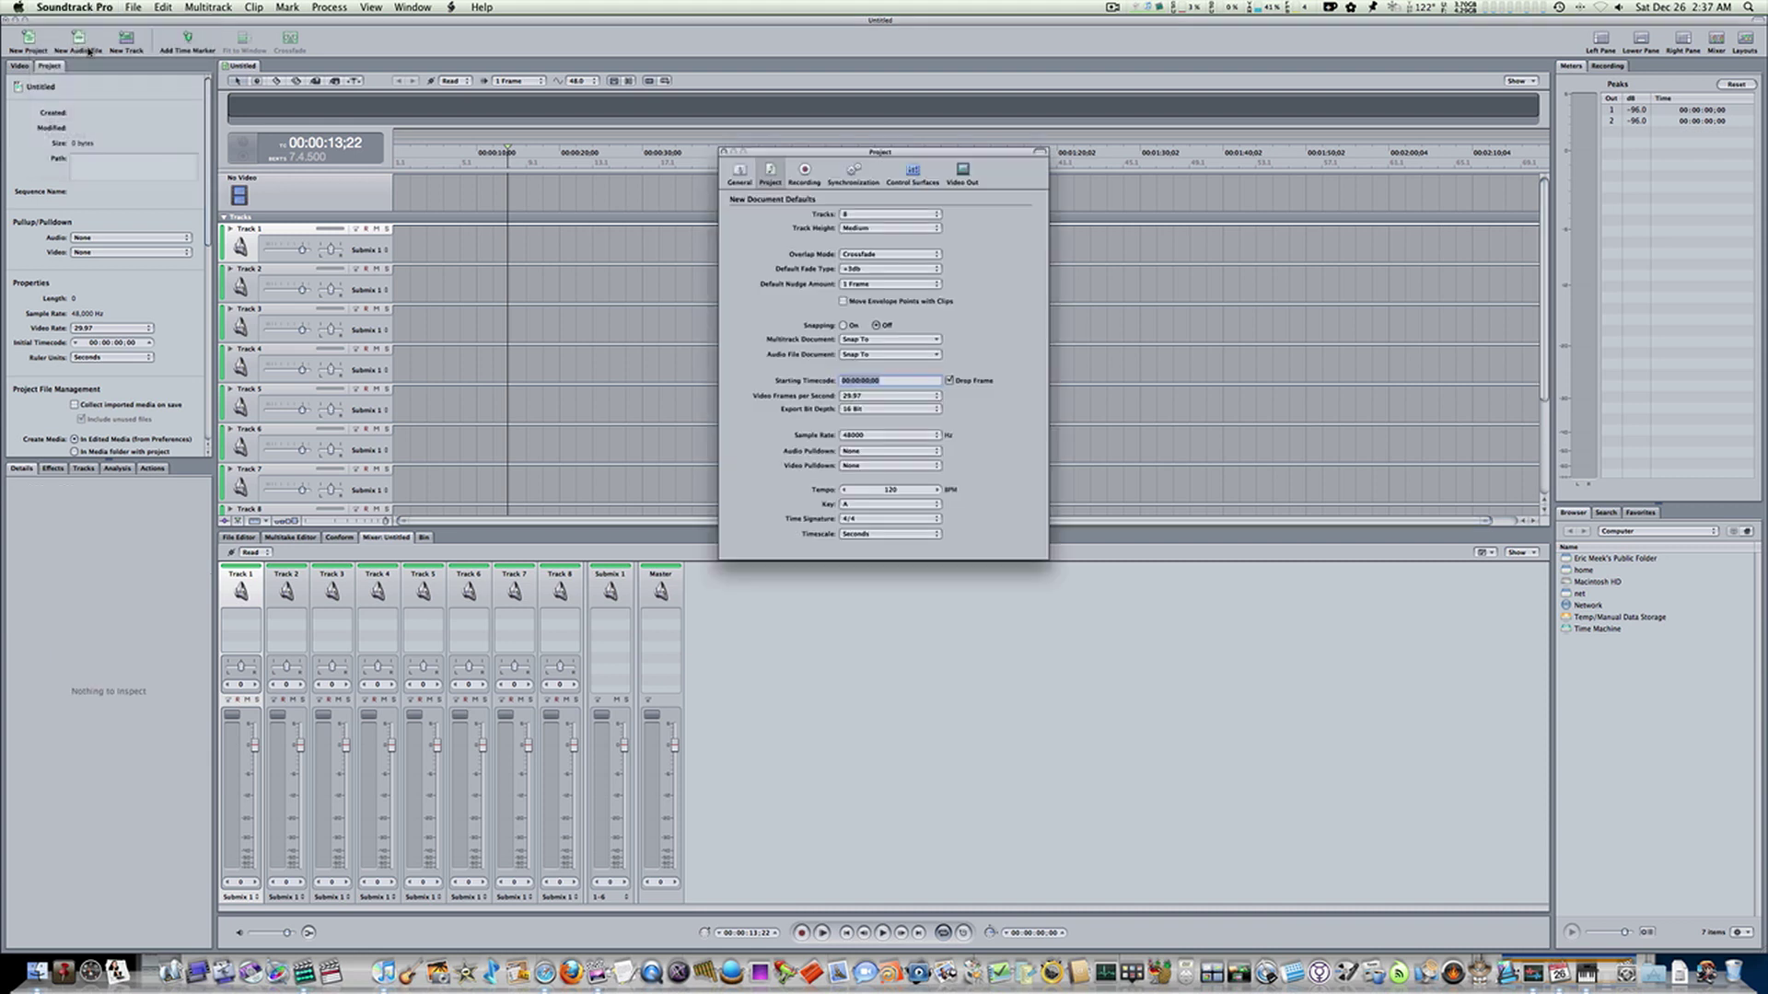
click(874, 439)
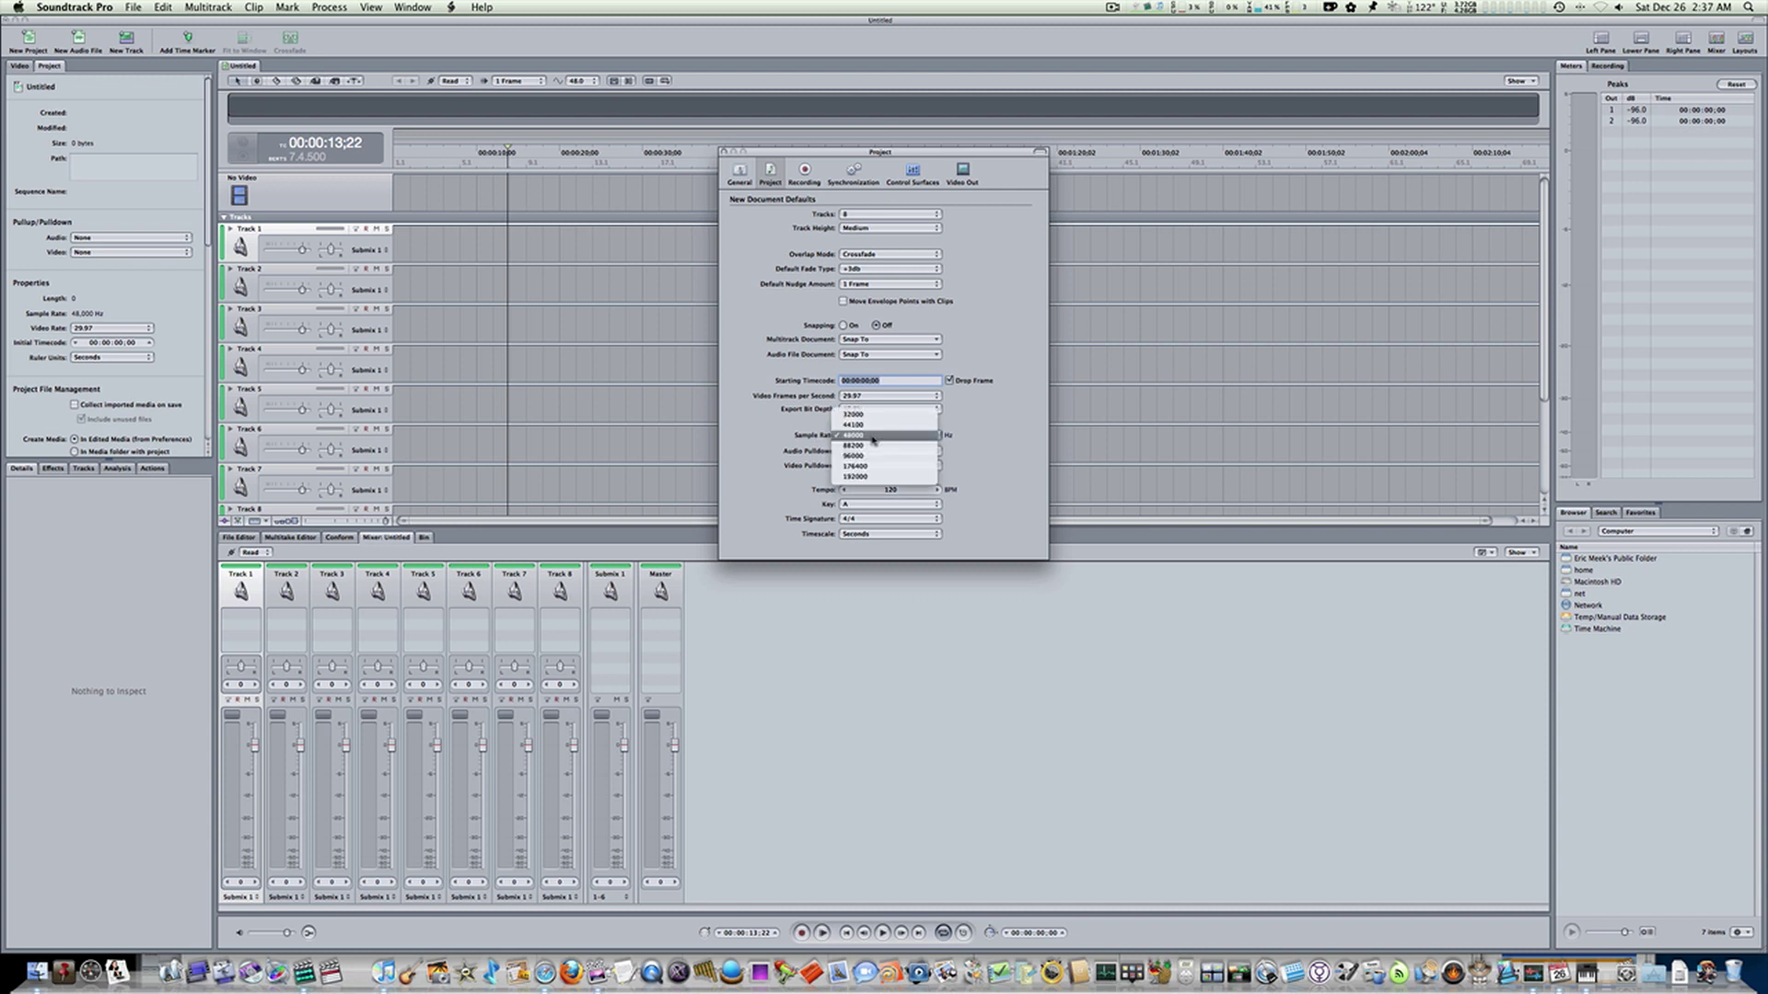
click(784, 440)
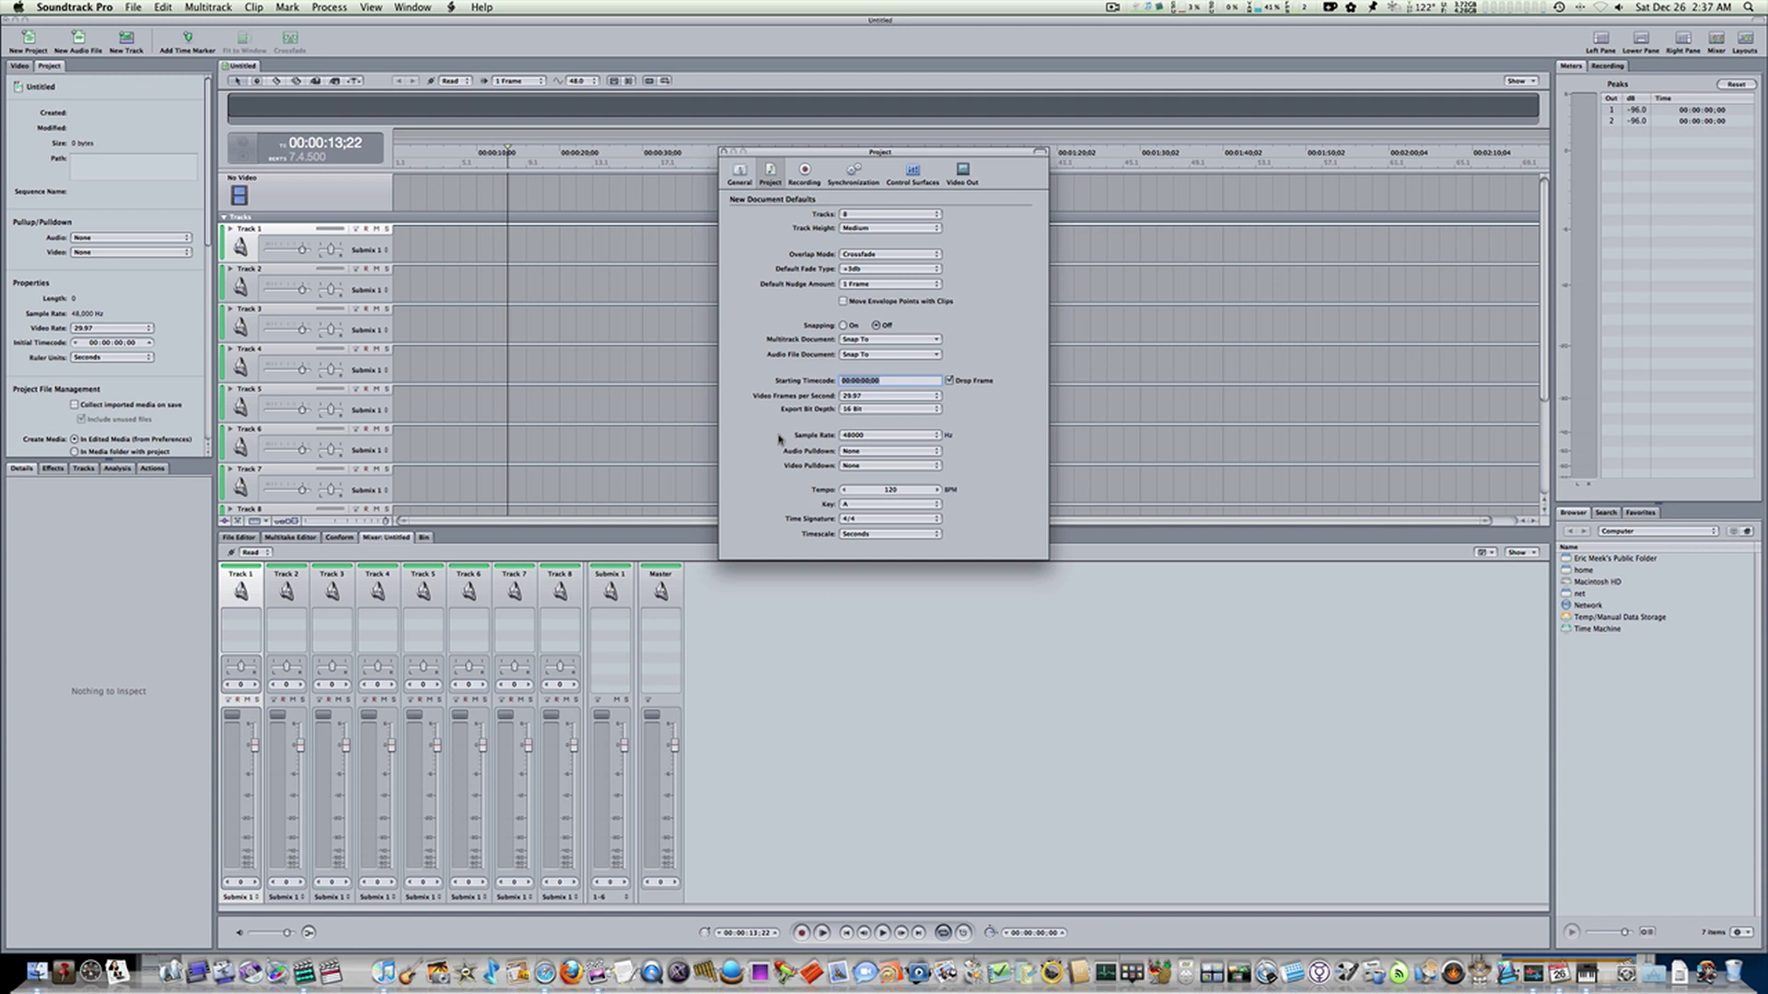
click(588, 81)
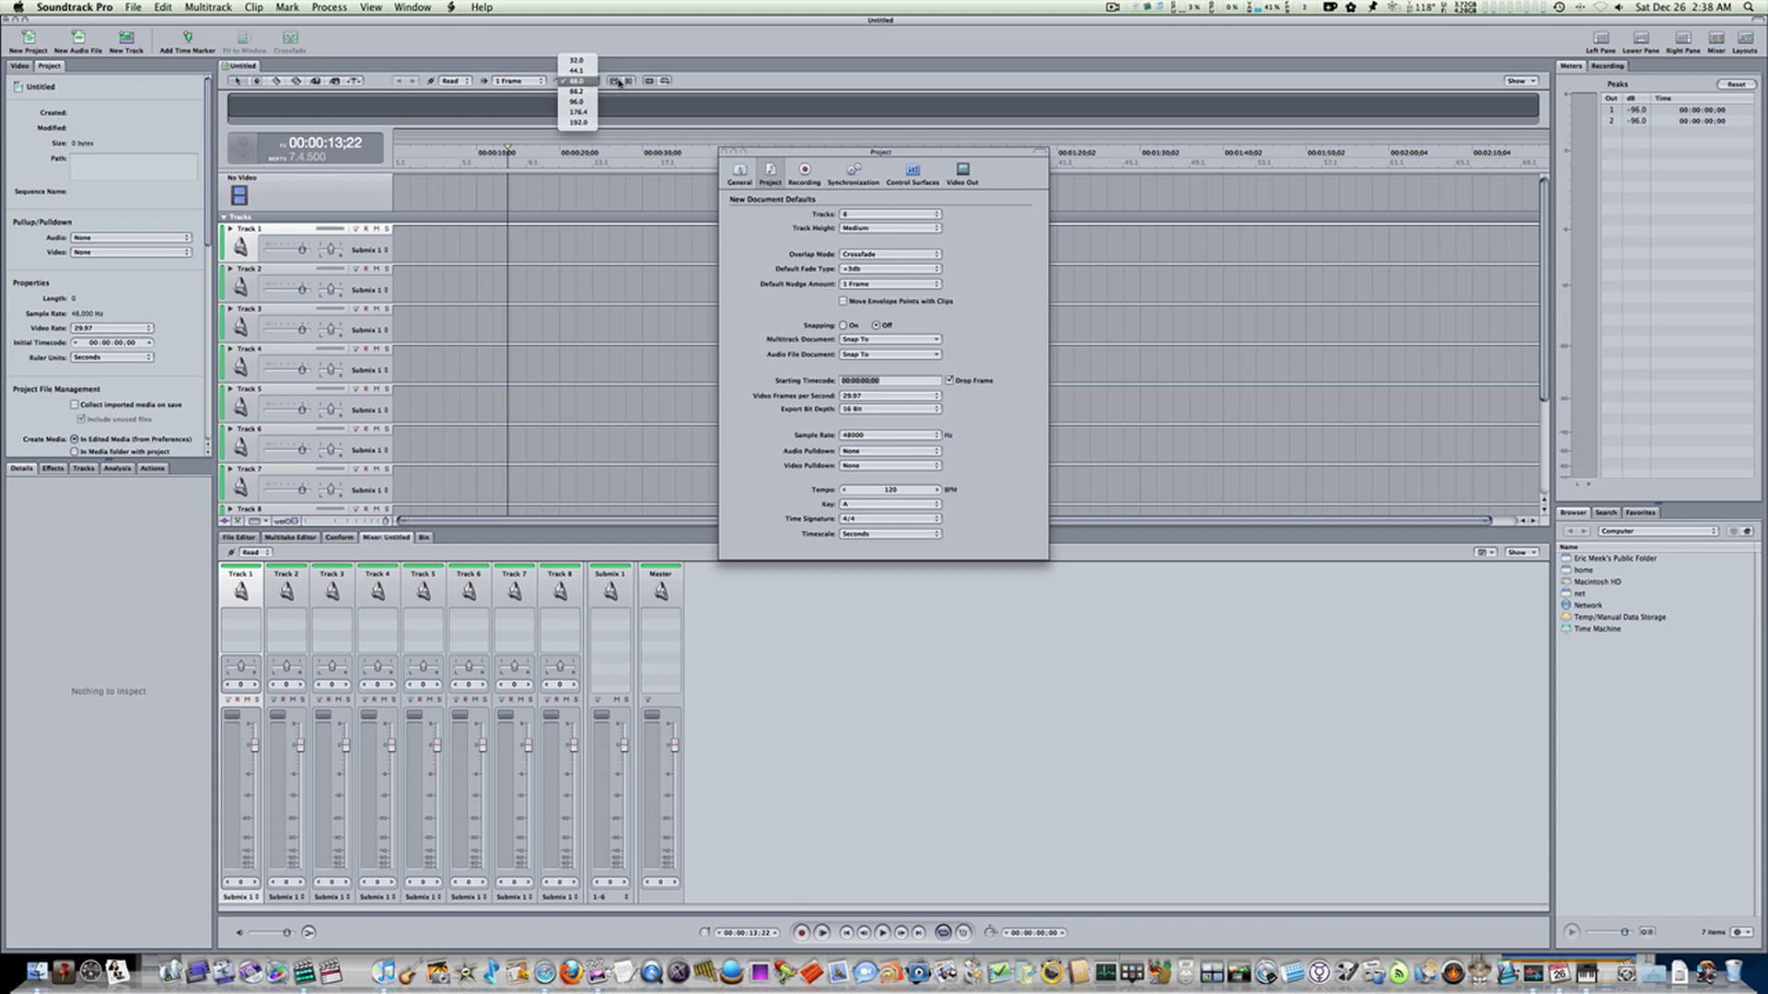
click(620, 81)
click(724, 152)
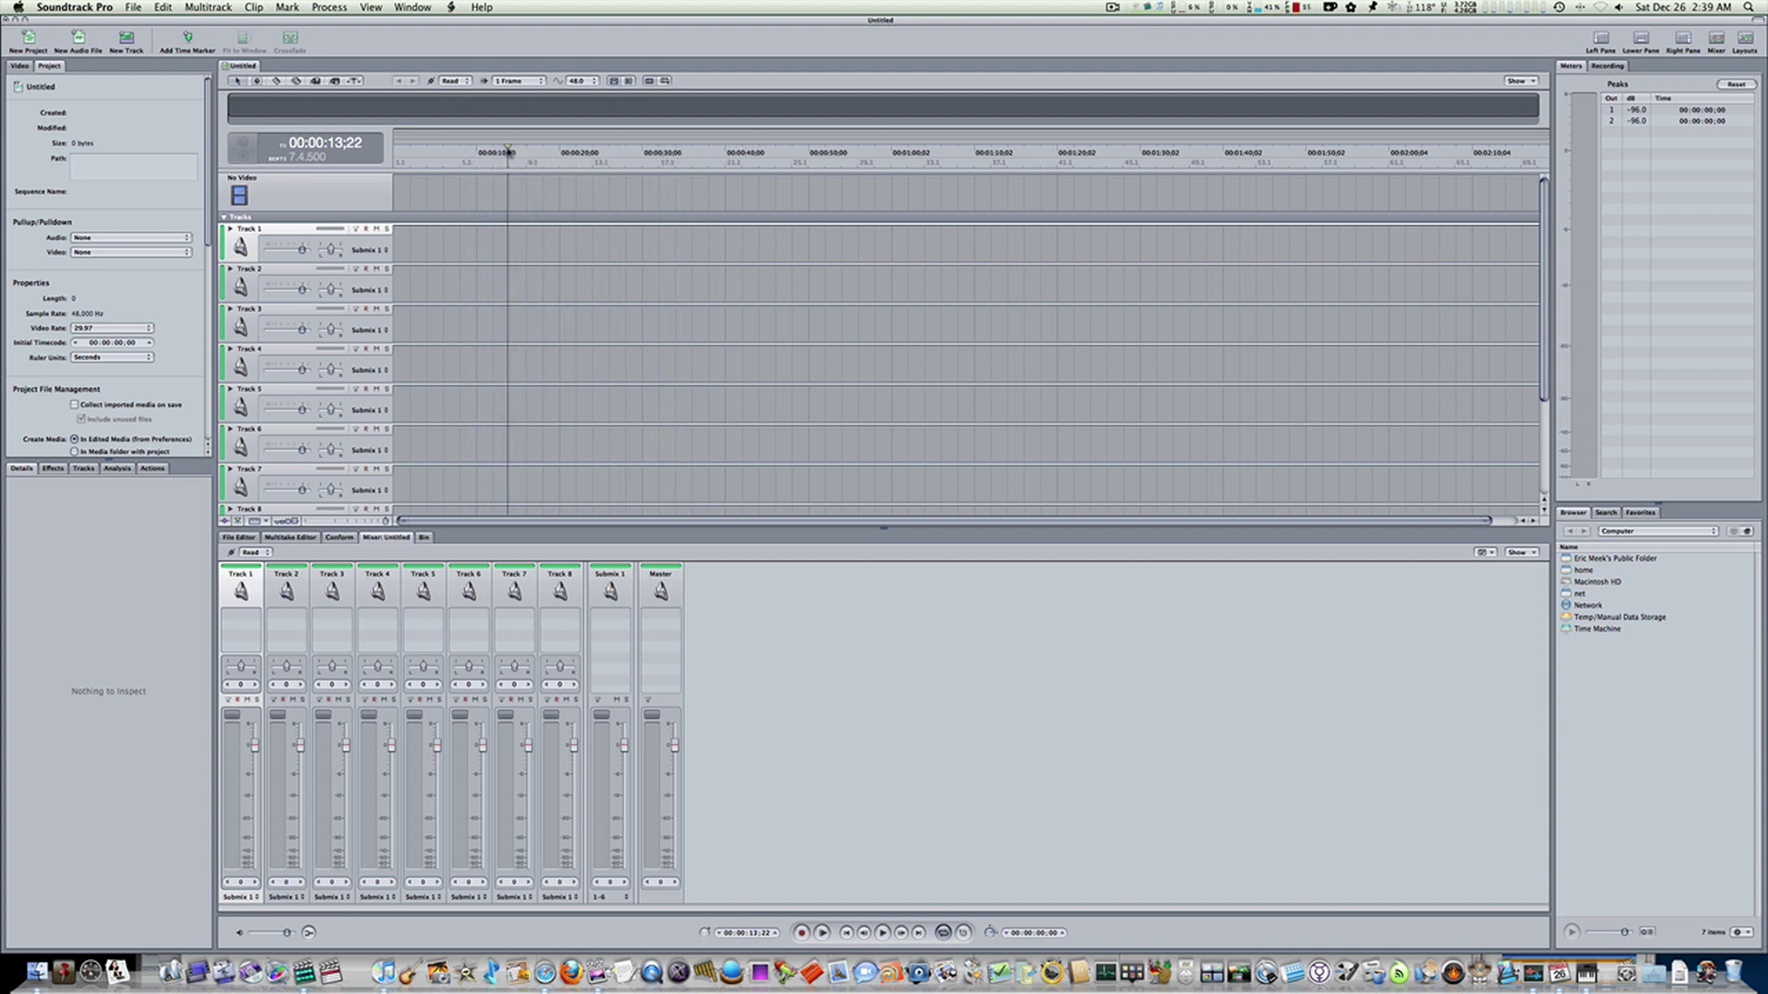
Drag the playhead in the ruler from 00:00:13;22 back to 00:00:11;22
drag(508, 150, 490, 150)
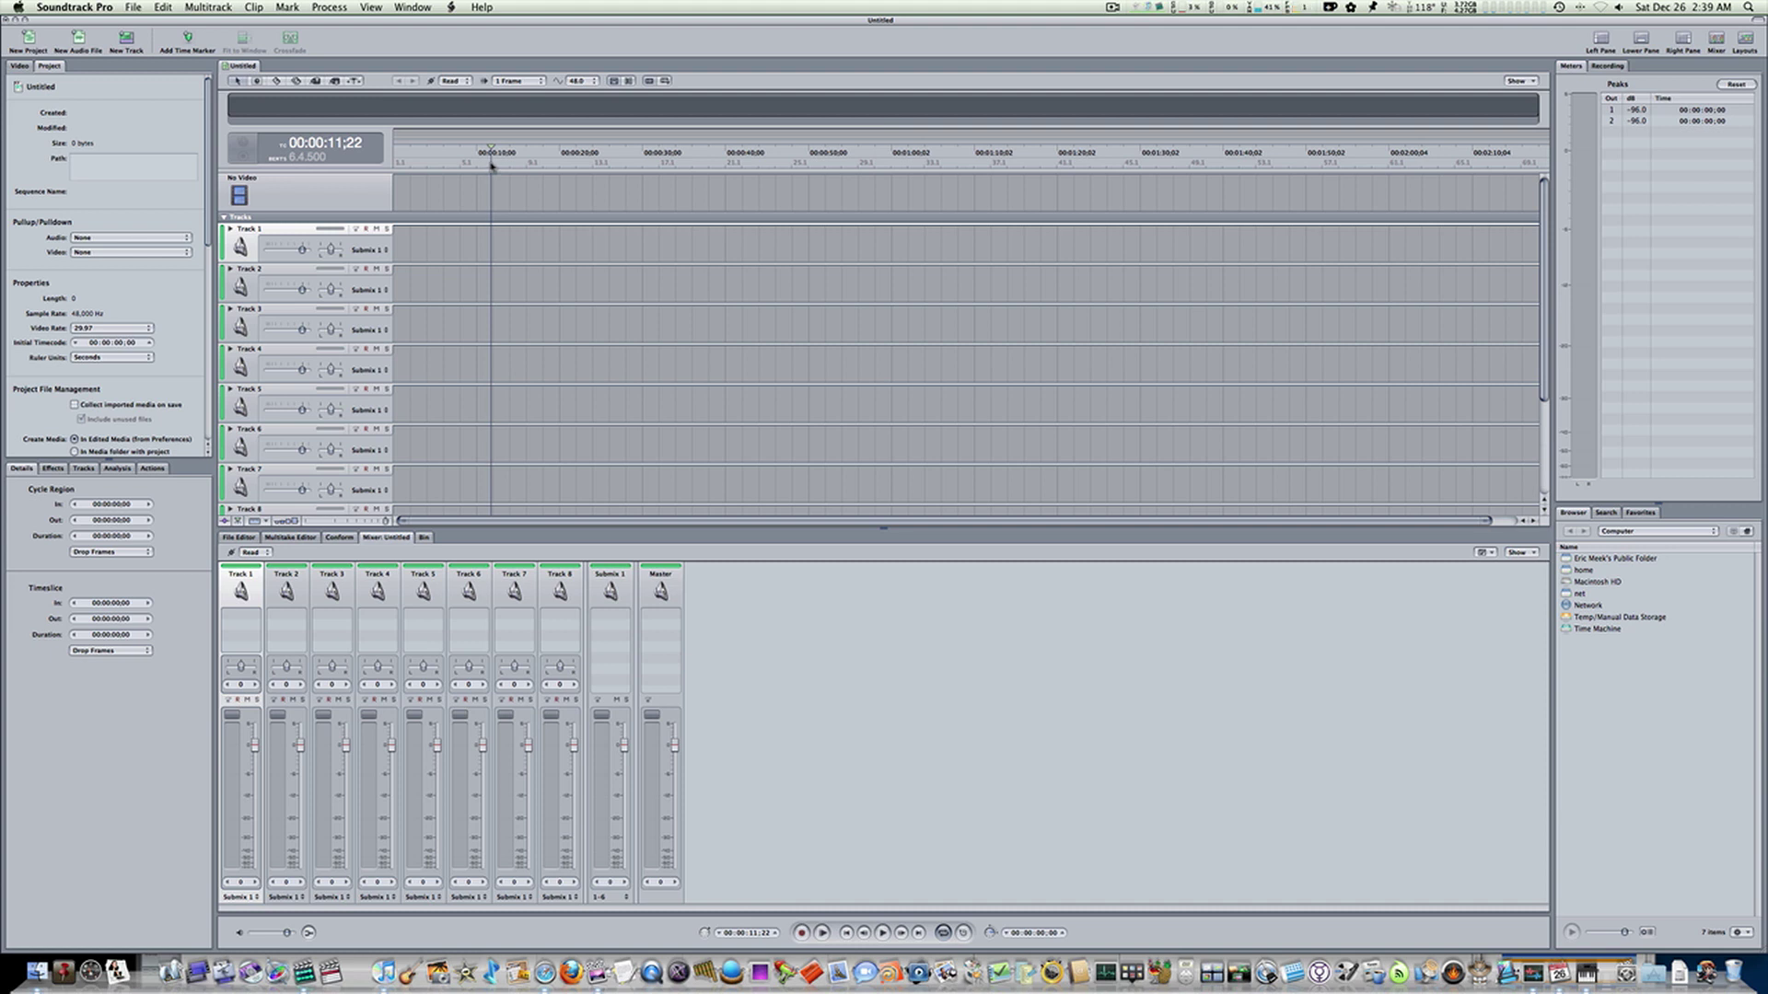
click(32, 66)
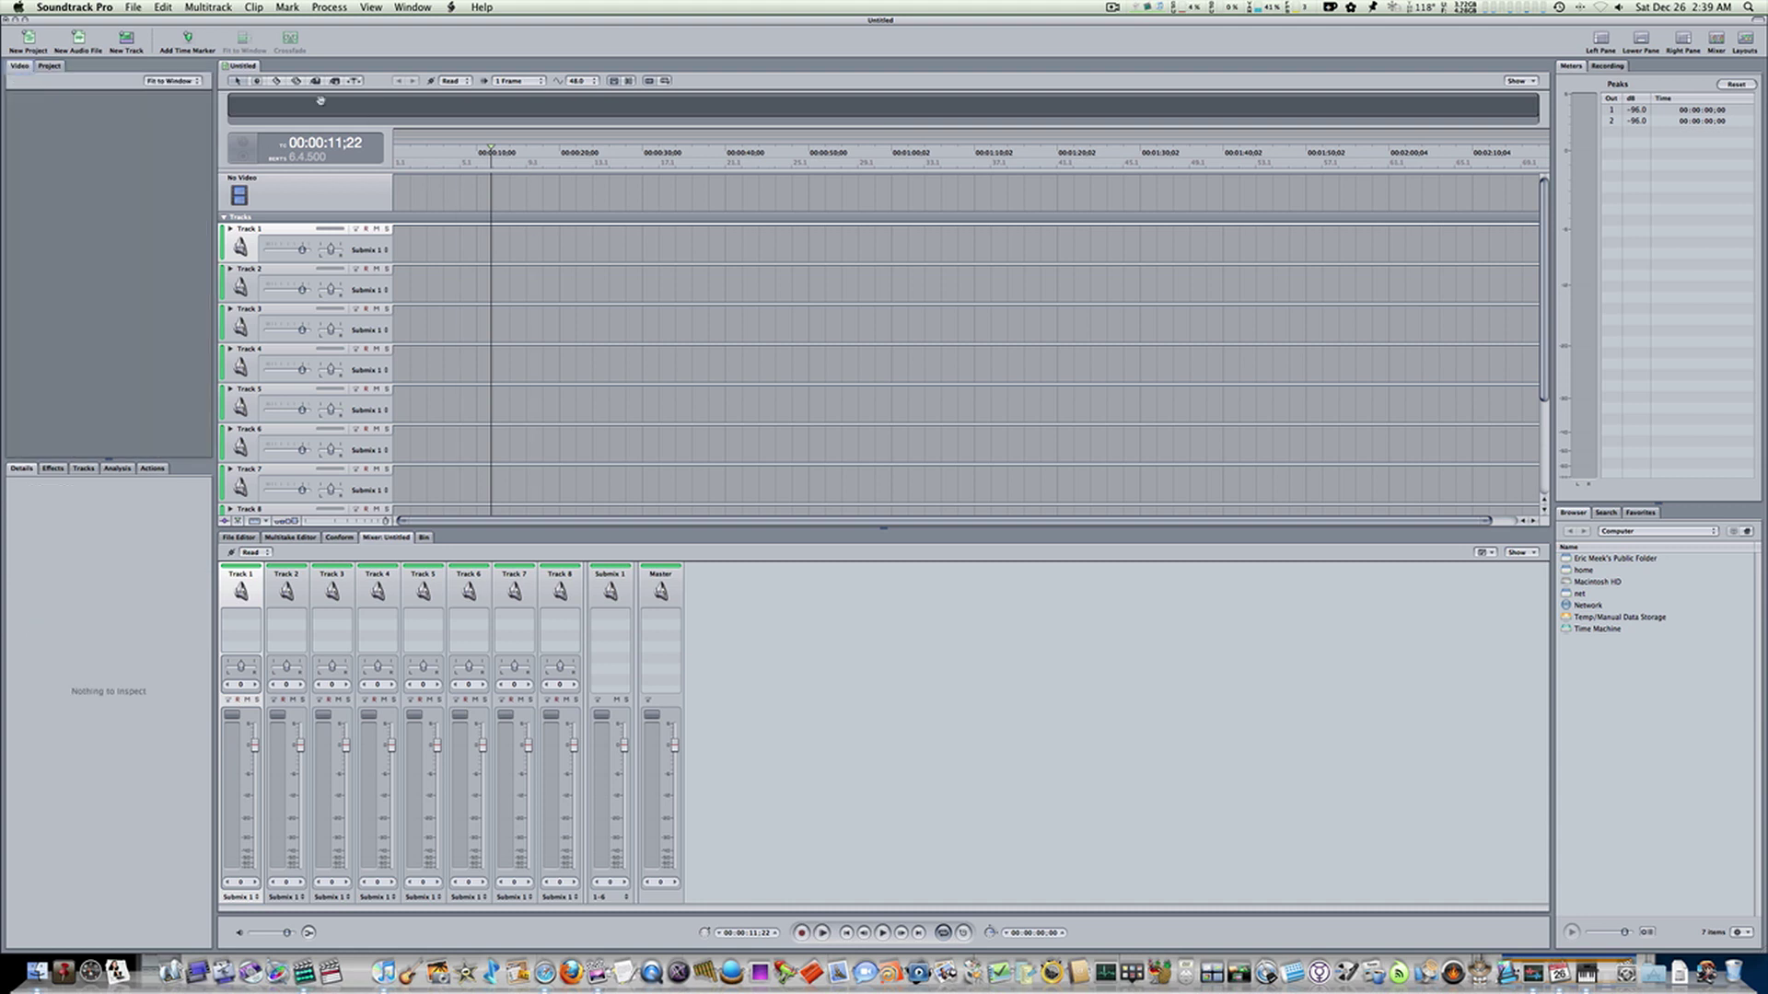
click(49, 66)
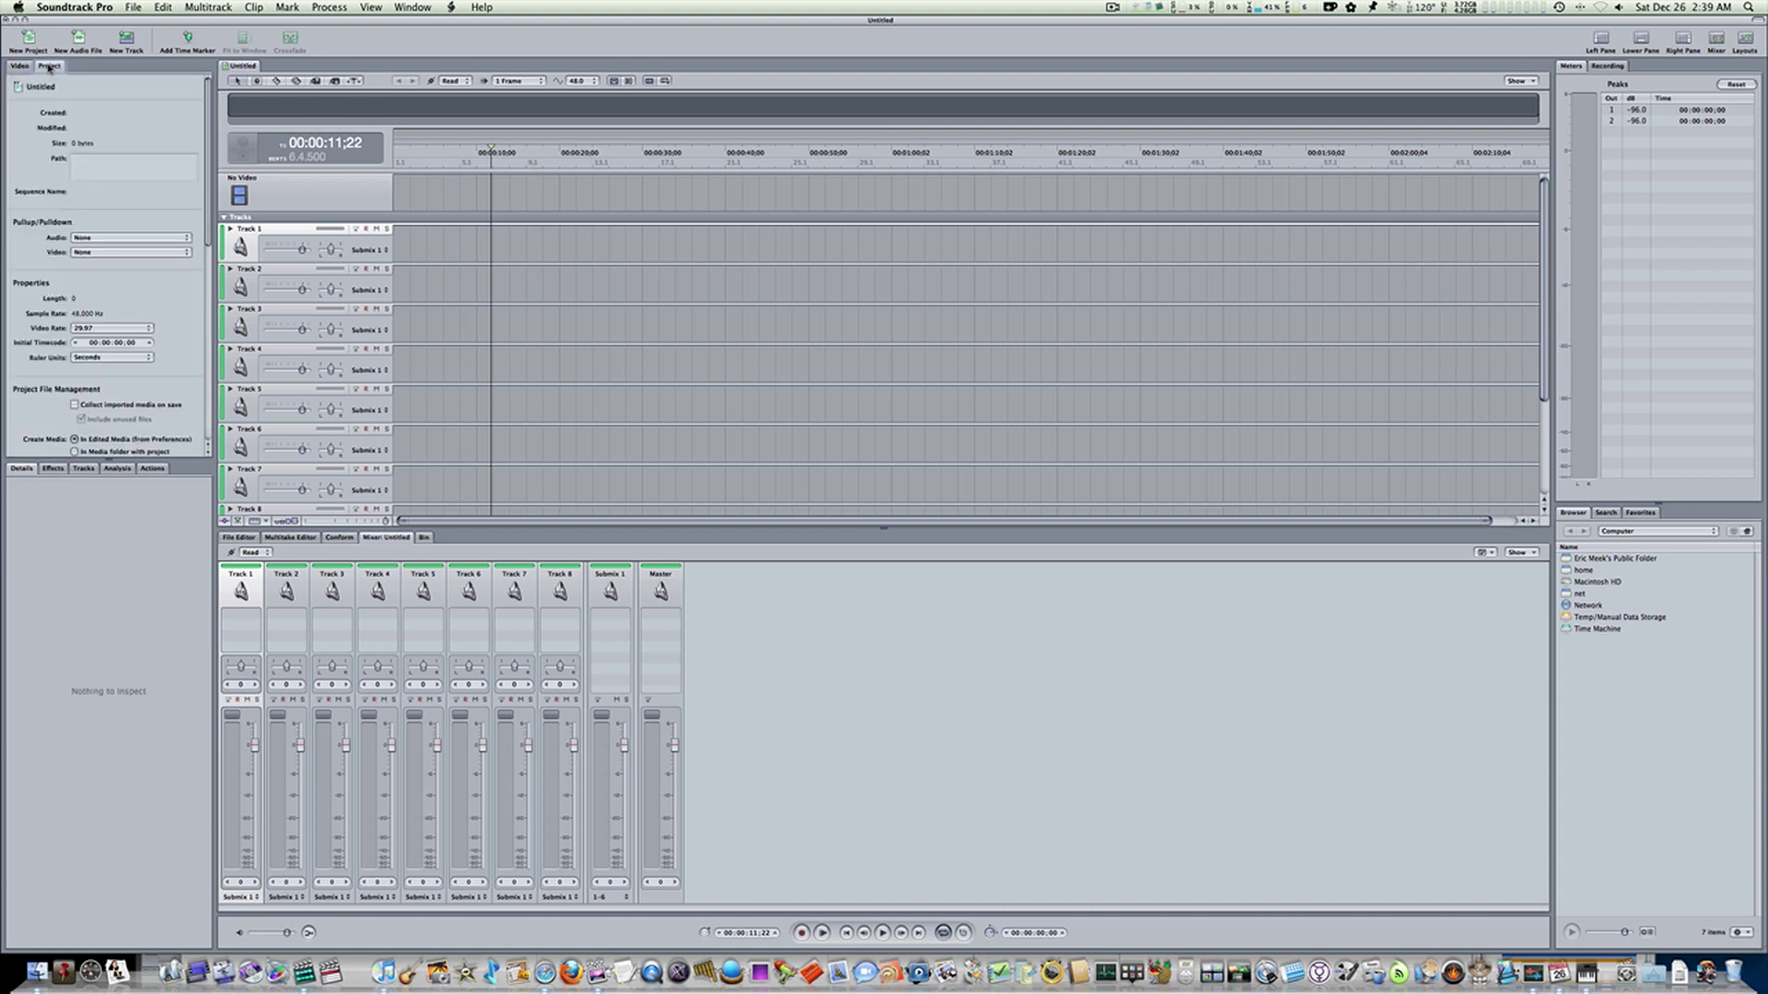
scroll(74, 181, down, 5)
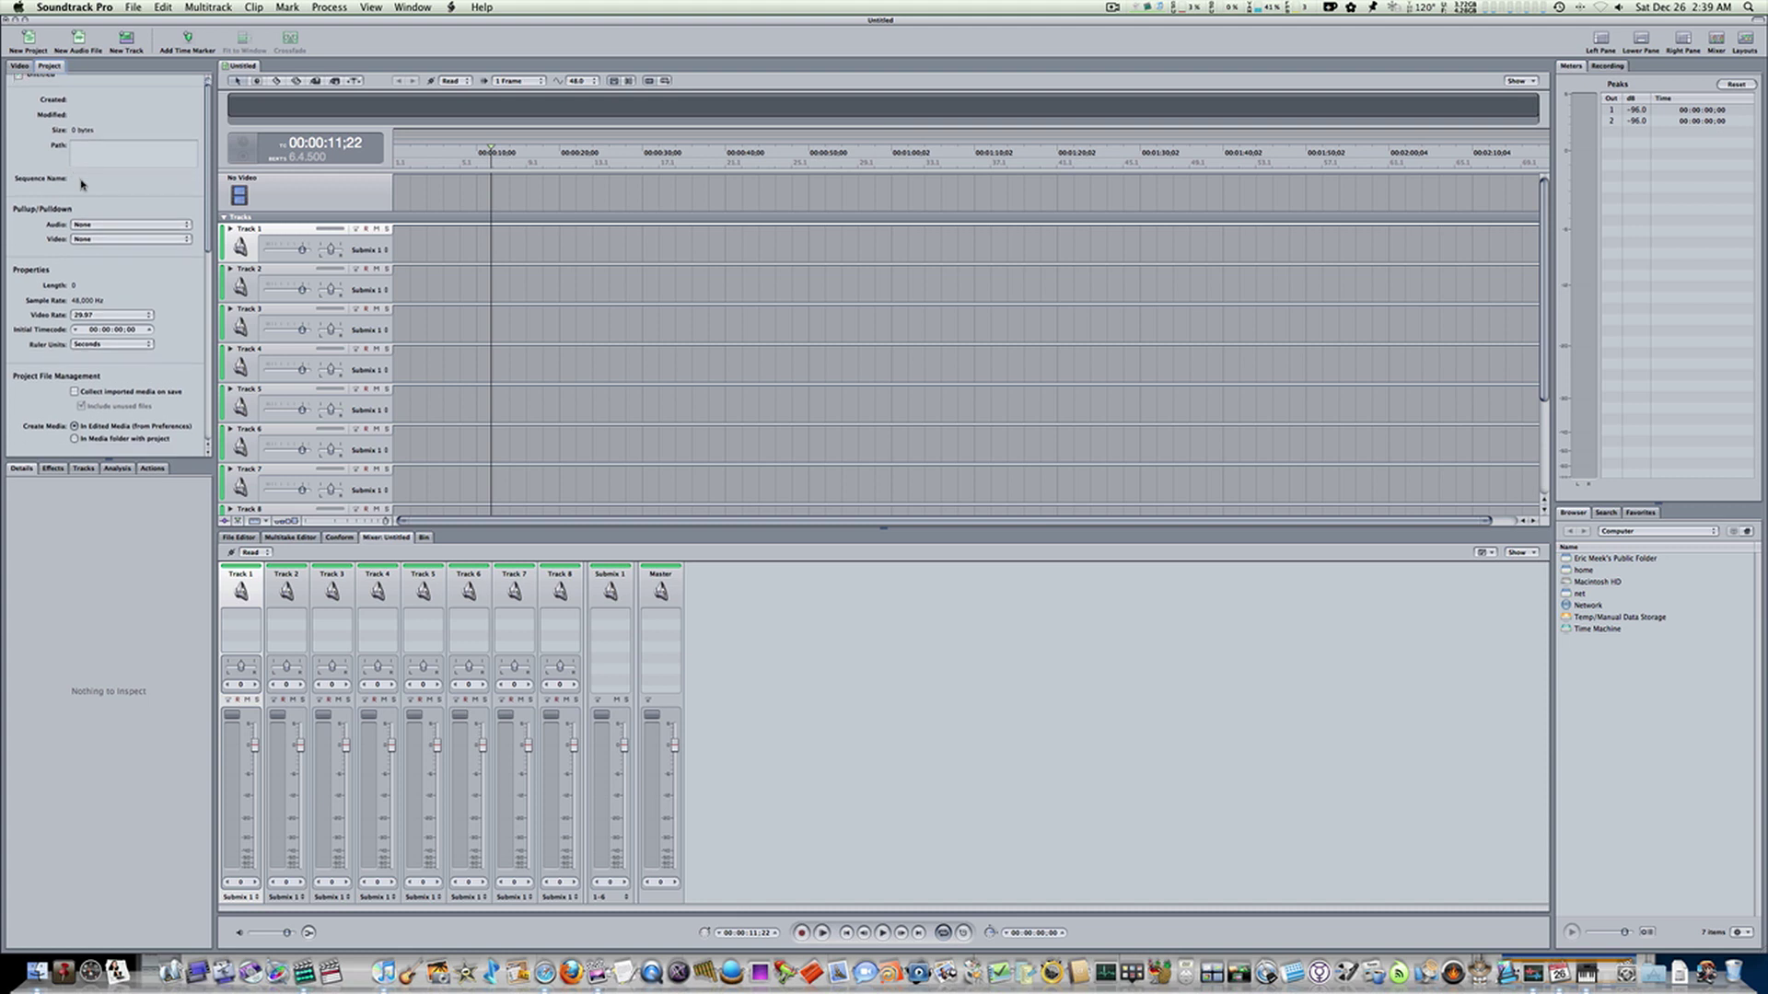
scroll(81, 183, down, 12)
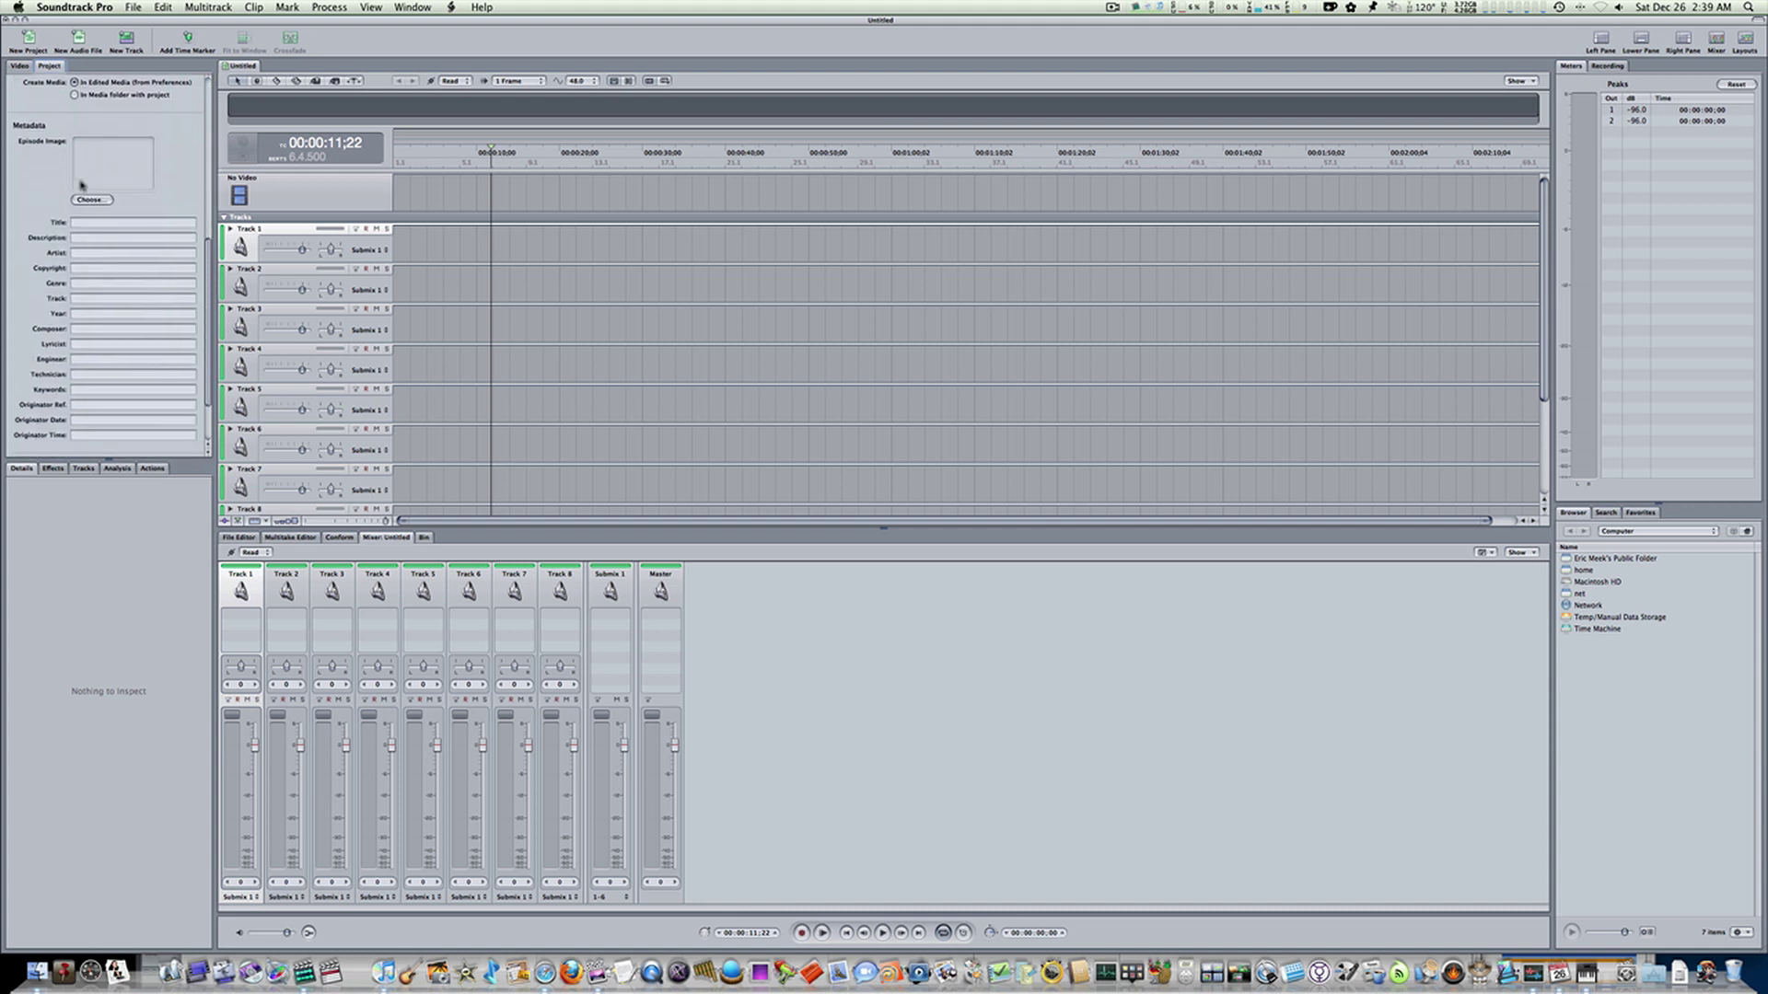
scroll(80, 185, up, 10)
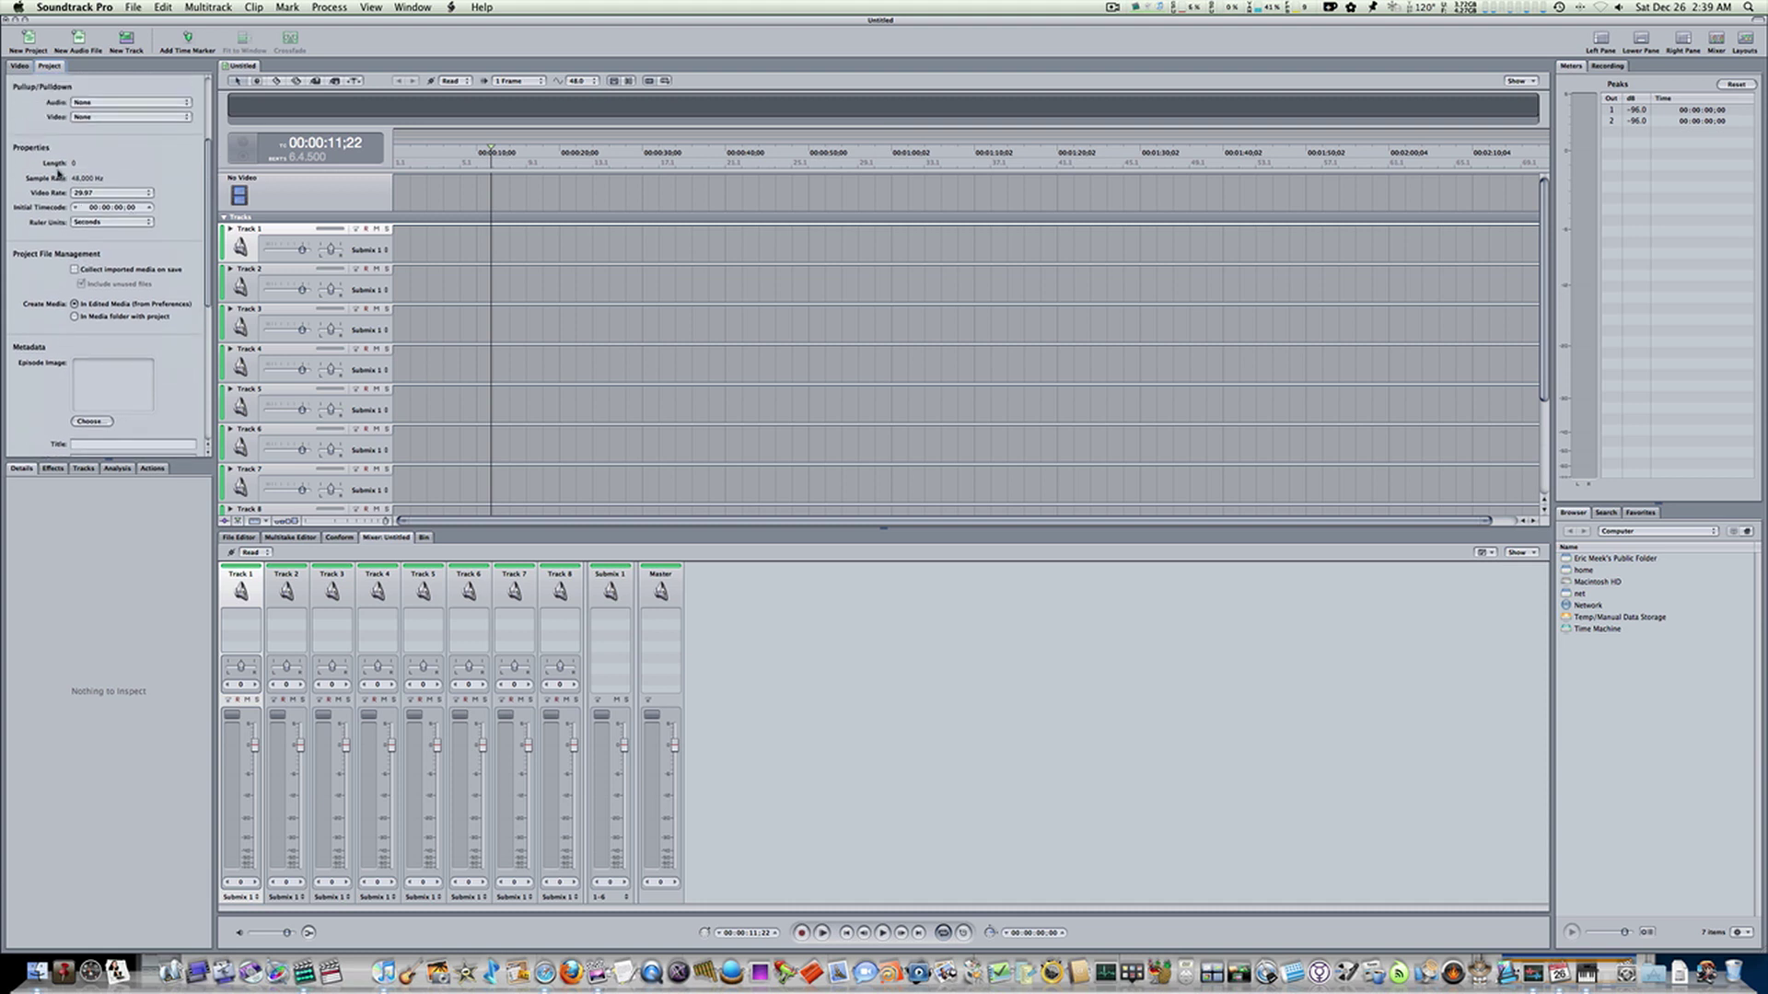
scroll(60, 170, up, 2)
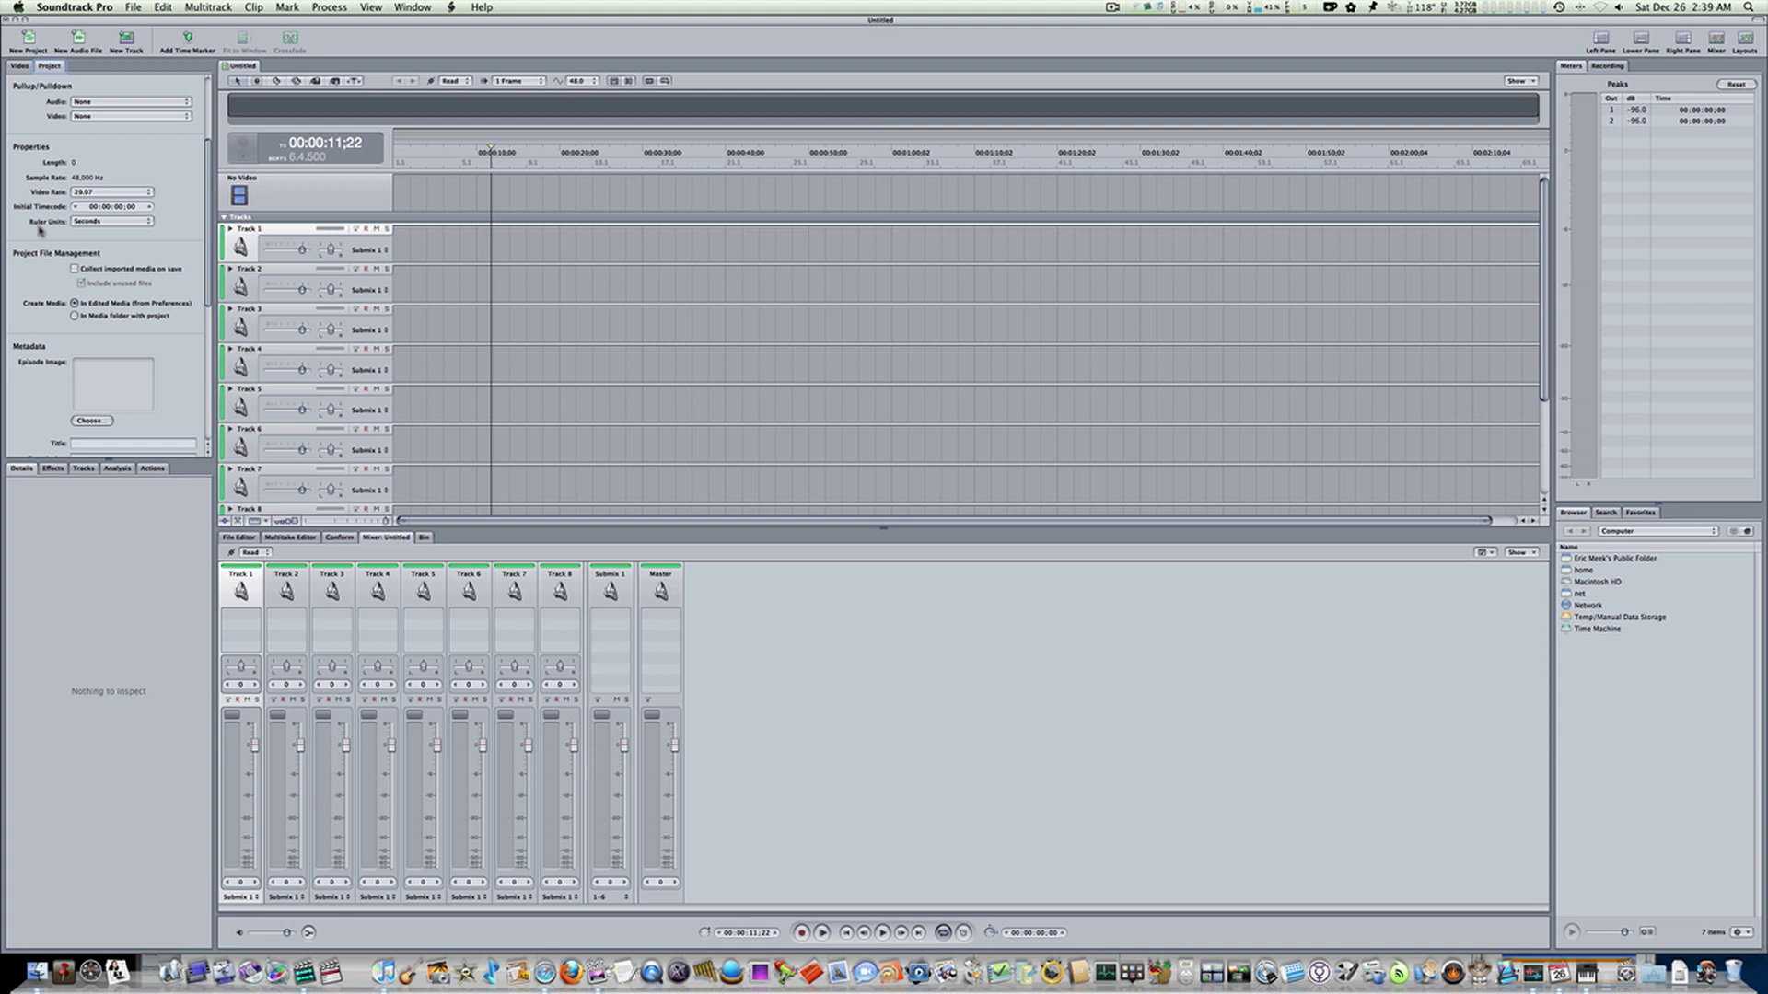
click(133, 222)
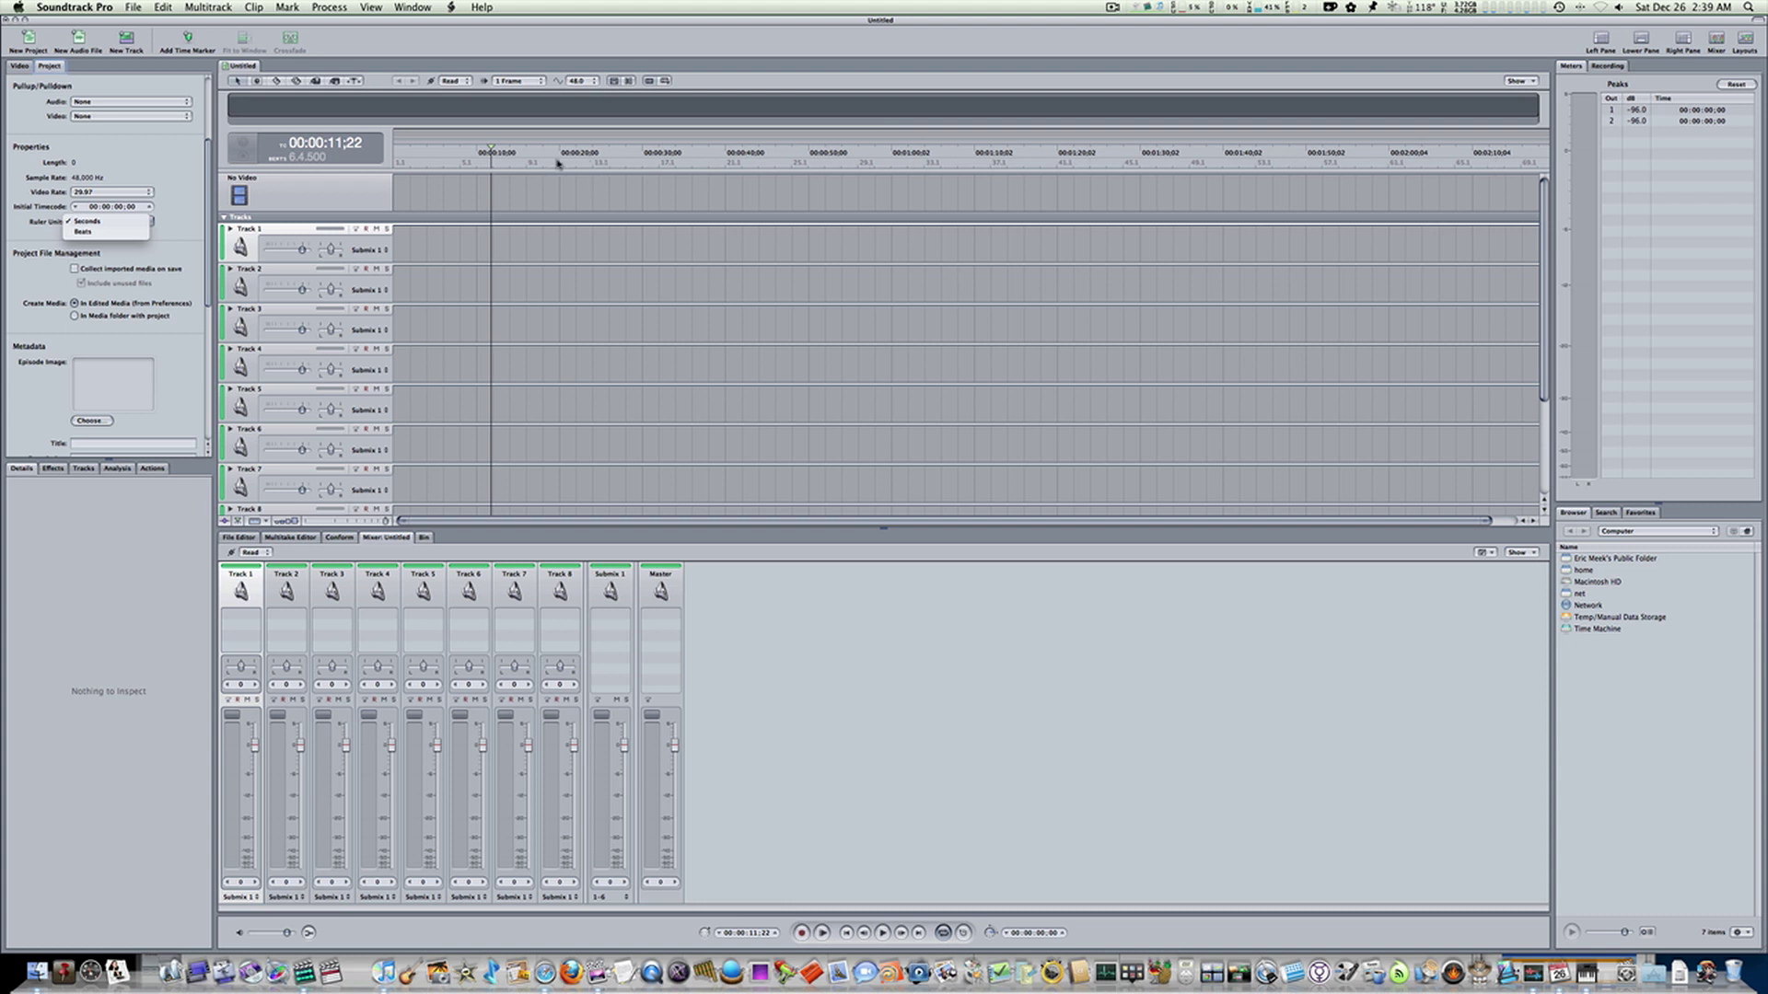
click(89, 233)
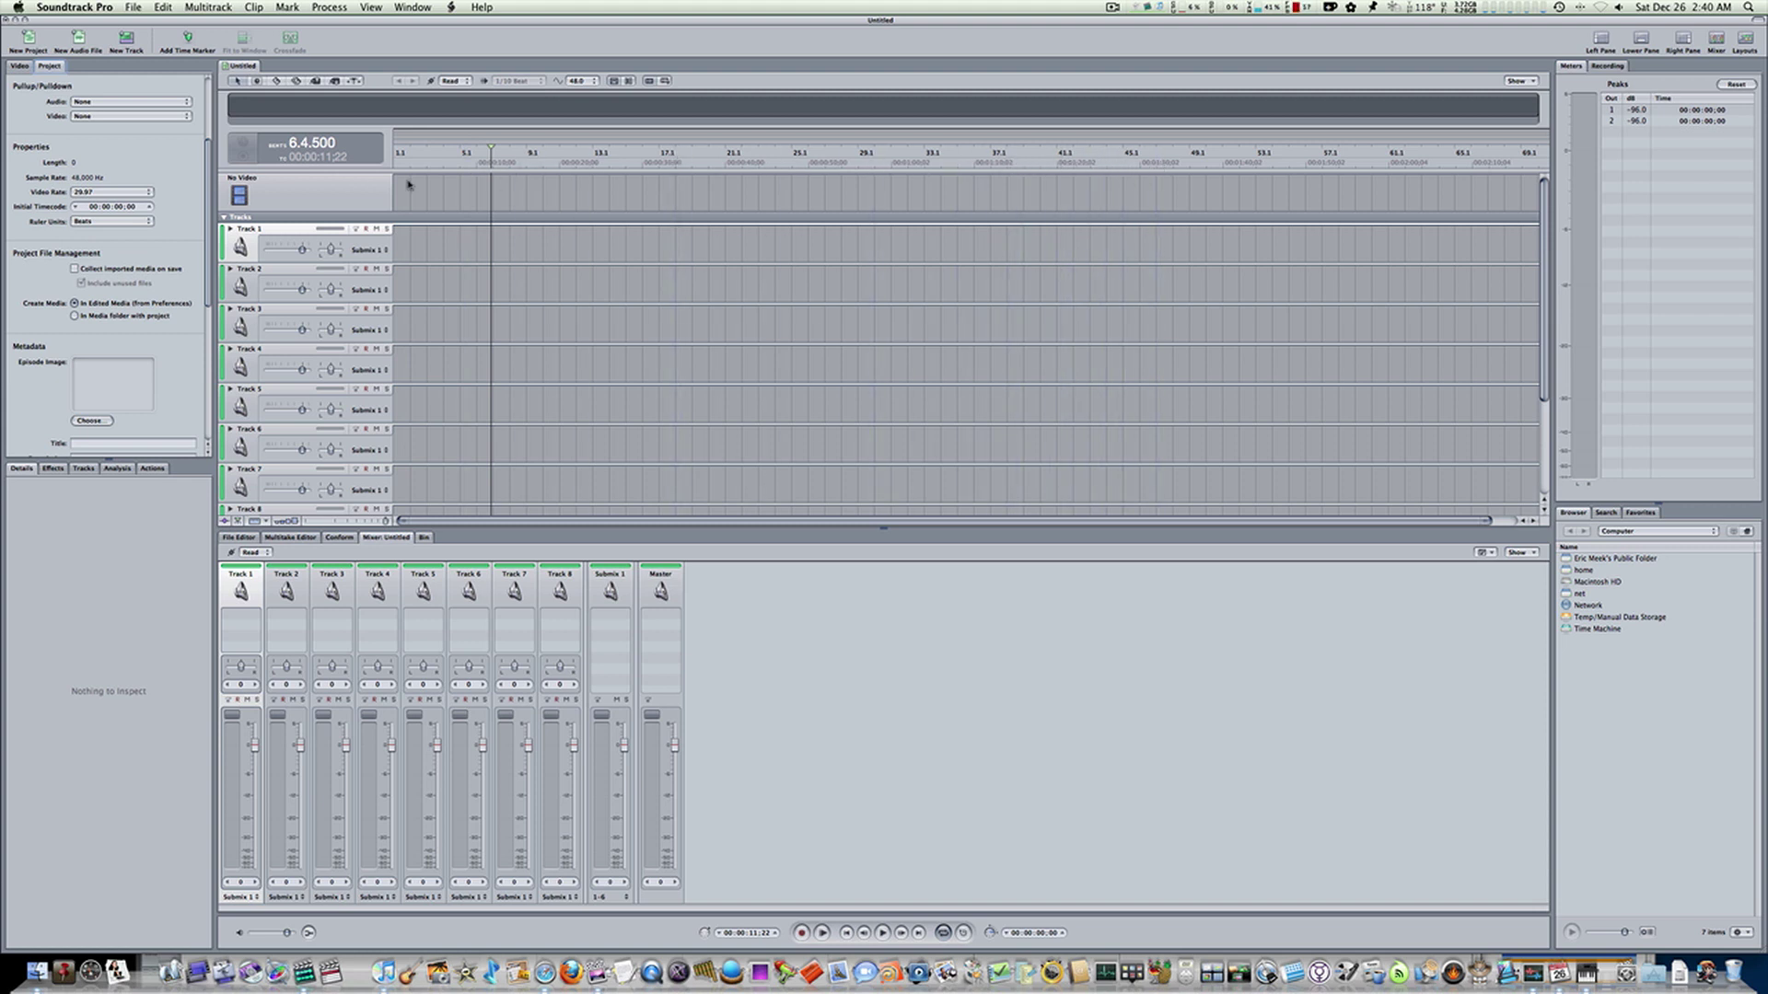
click(109, 220)
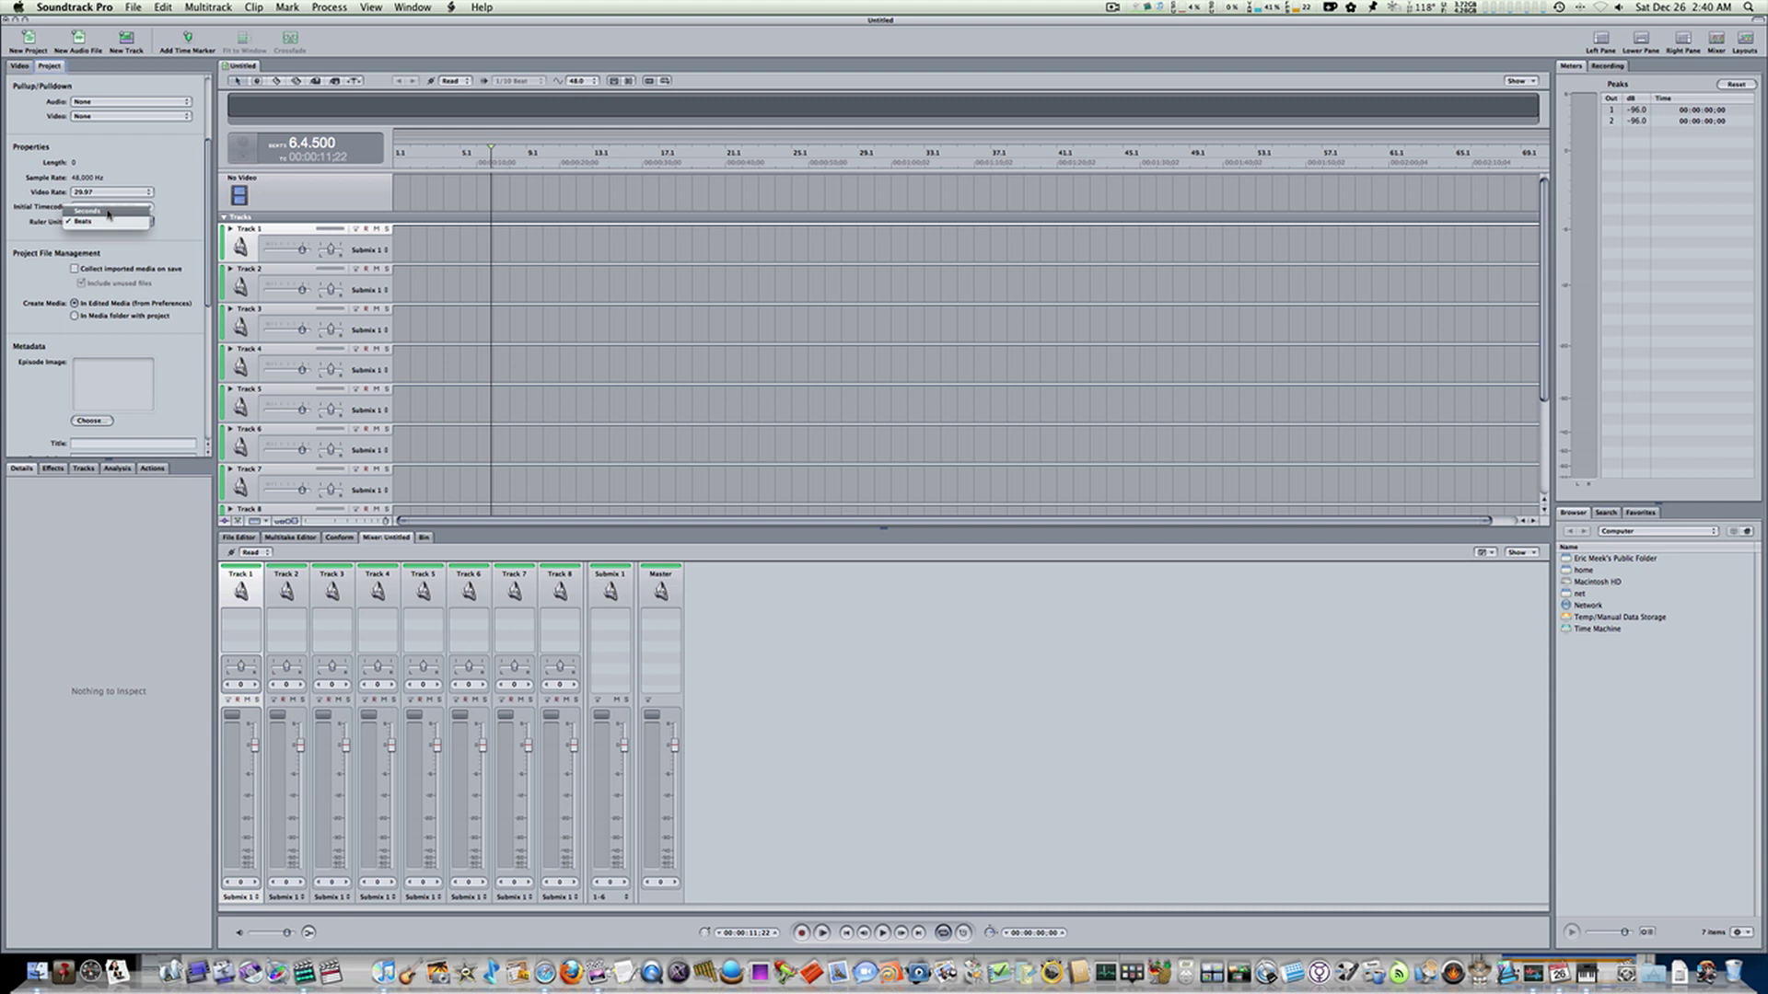
click(110, 213)
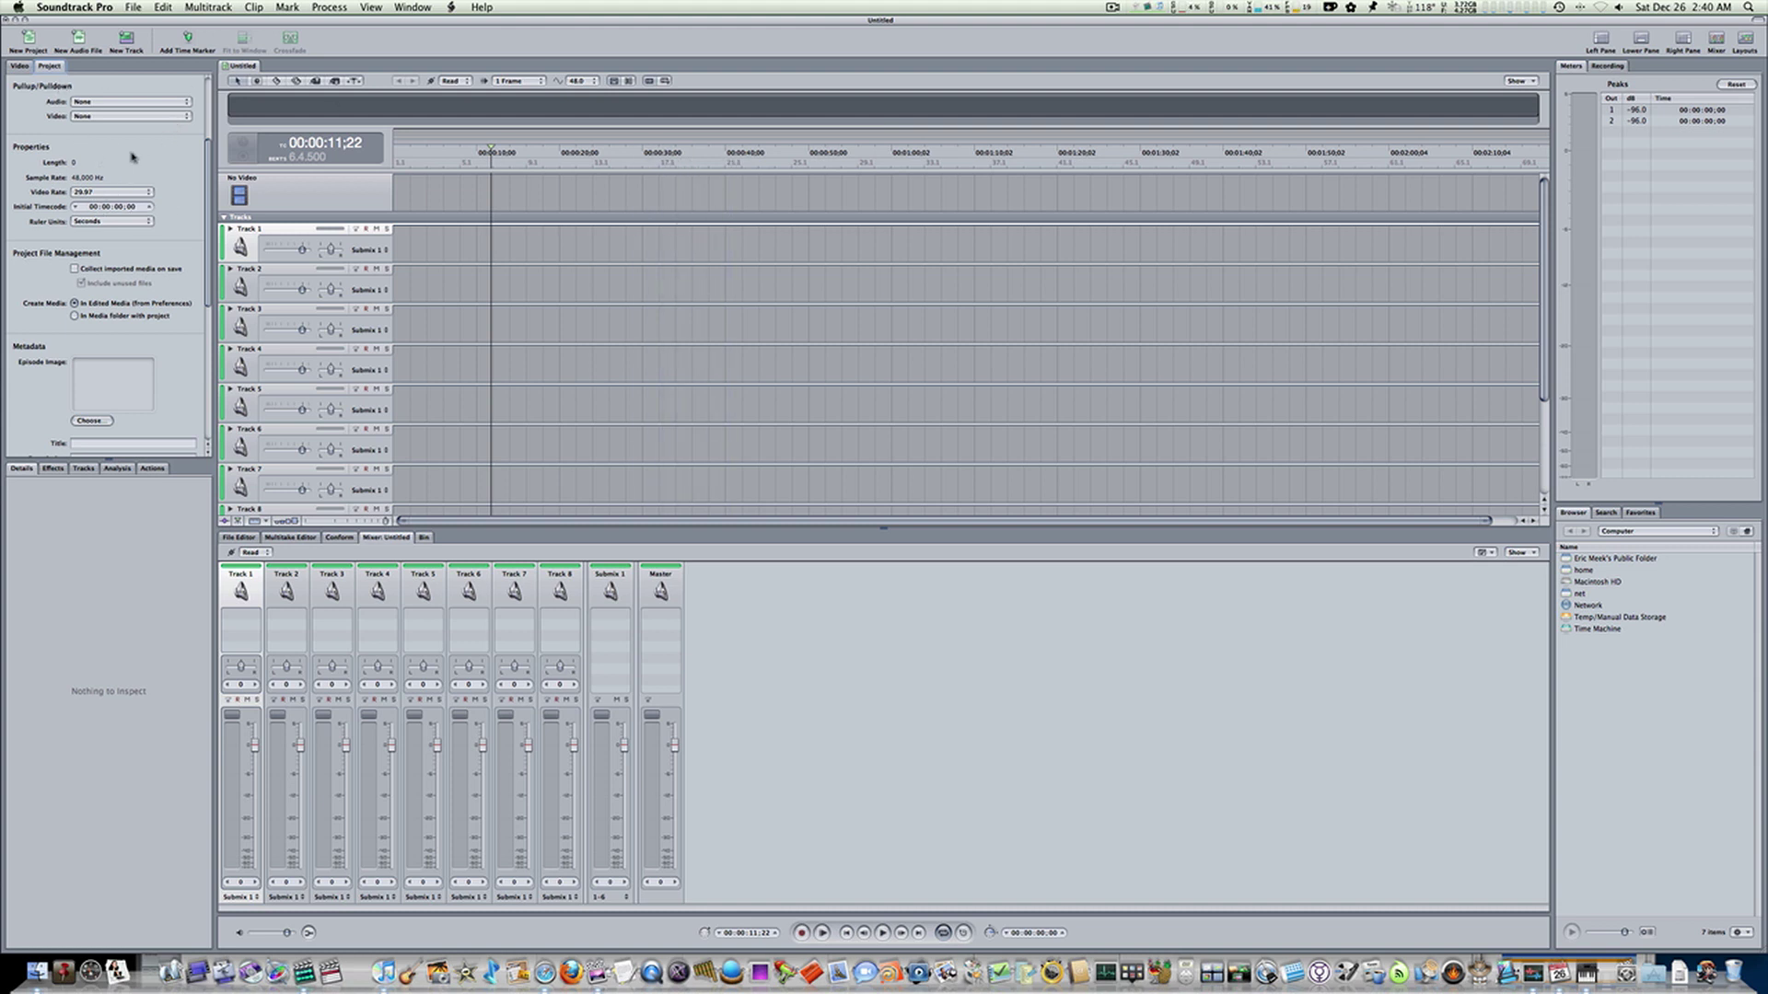
scroll(125, 180, down, 10)
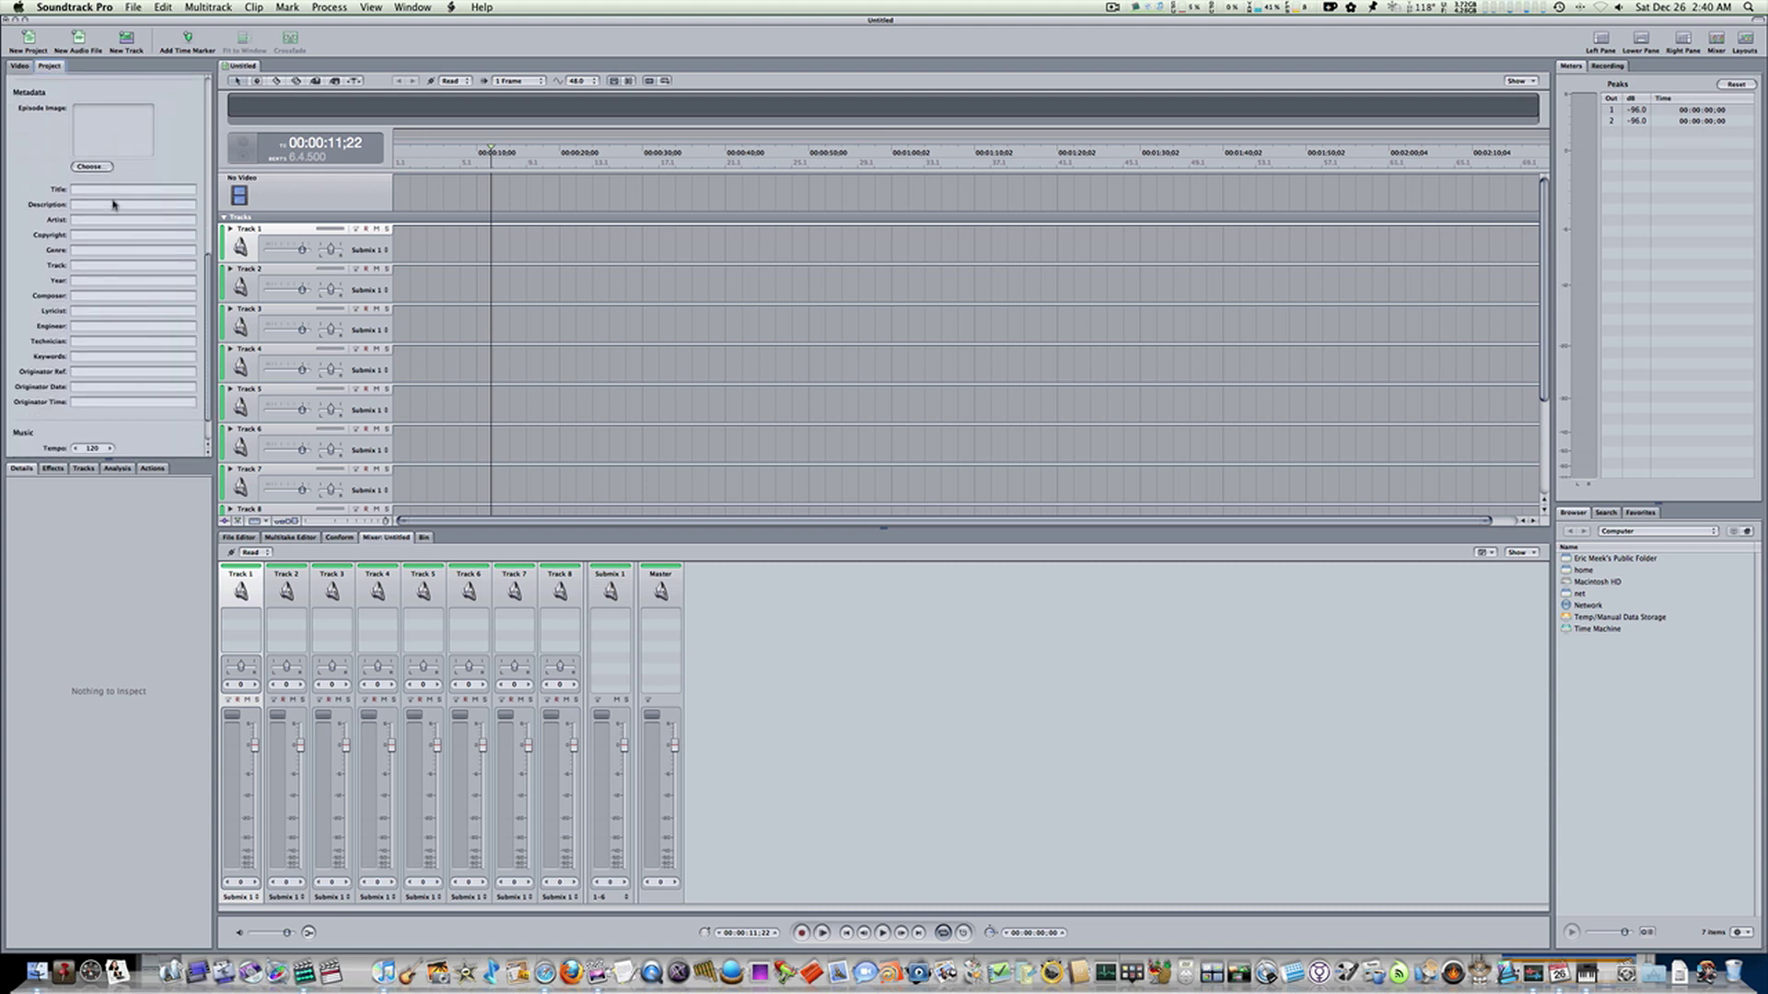
scroll(113, 204, down, 2)
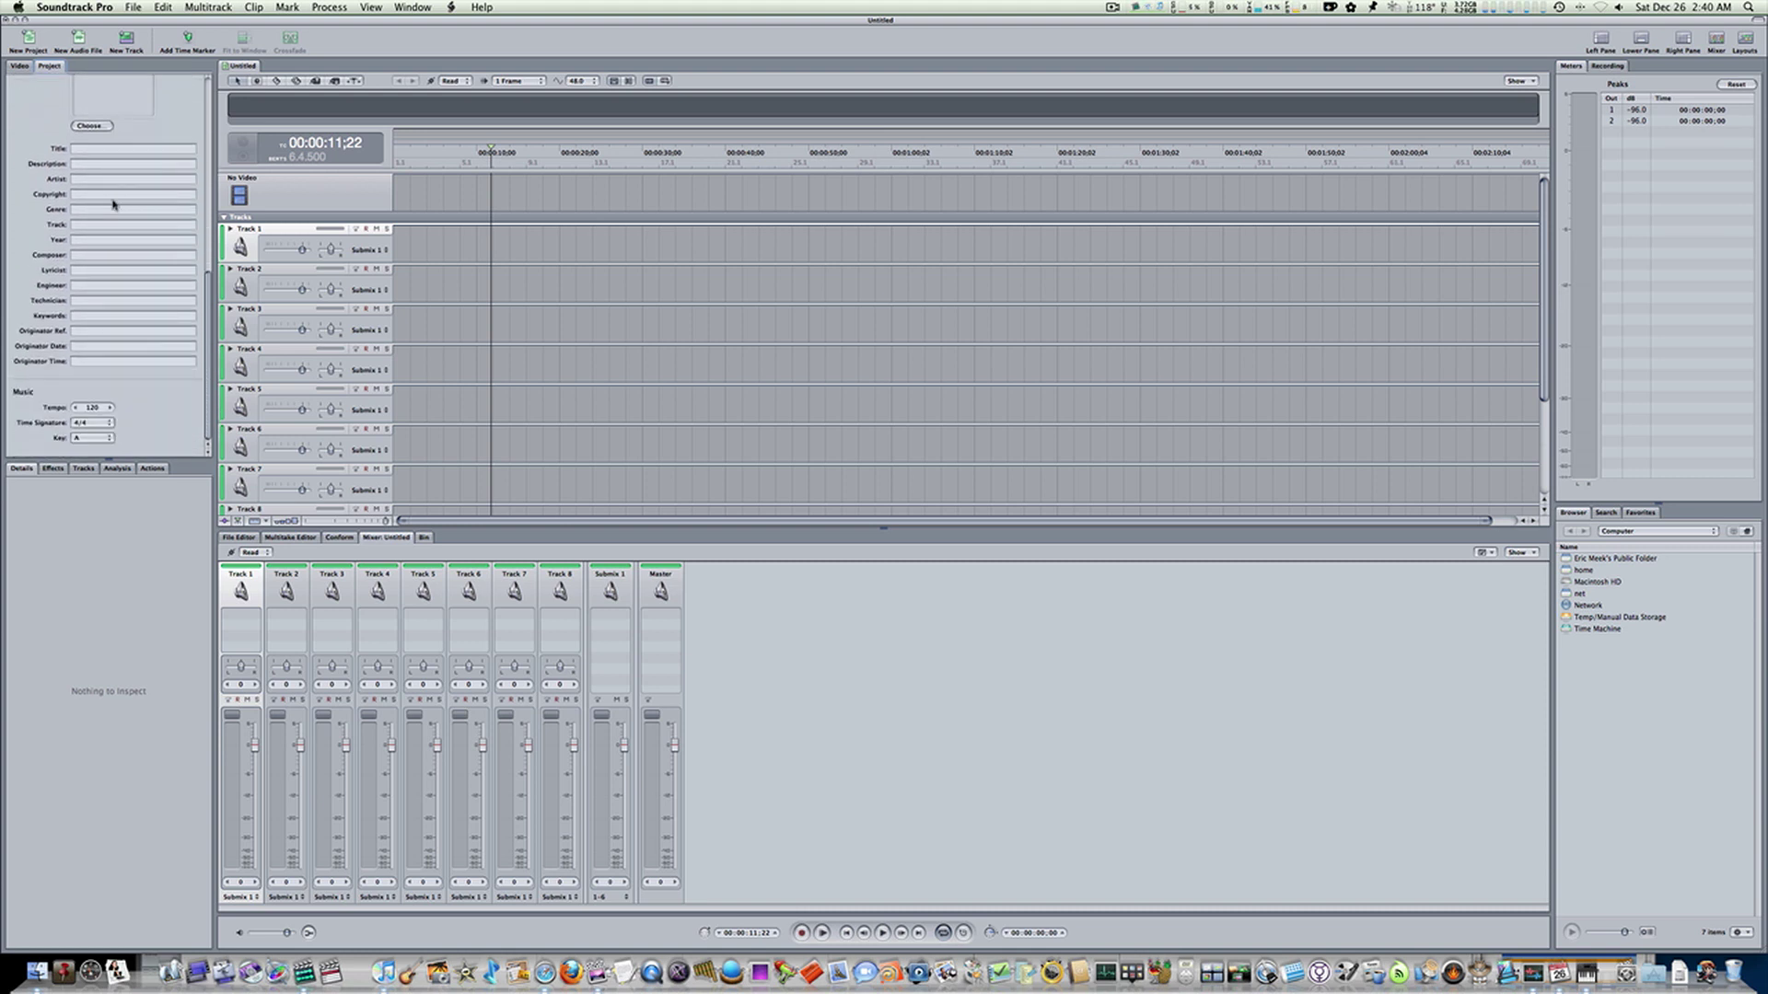
click(110, 425)
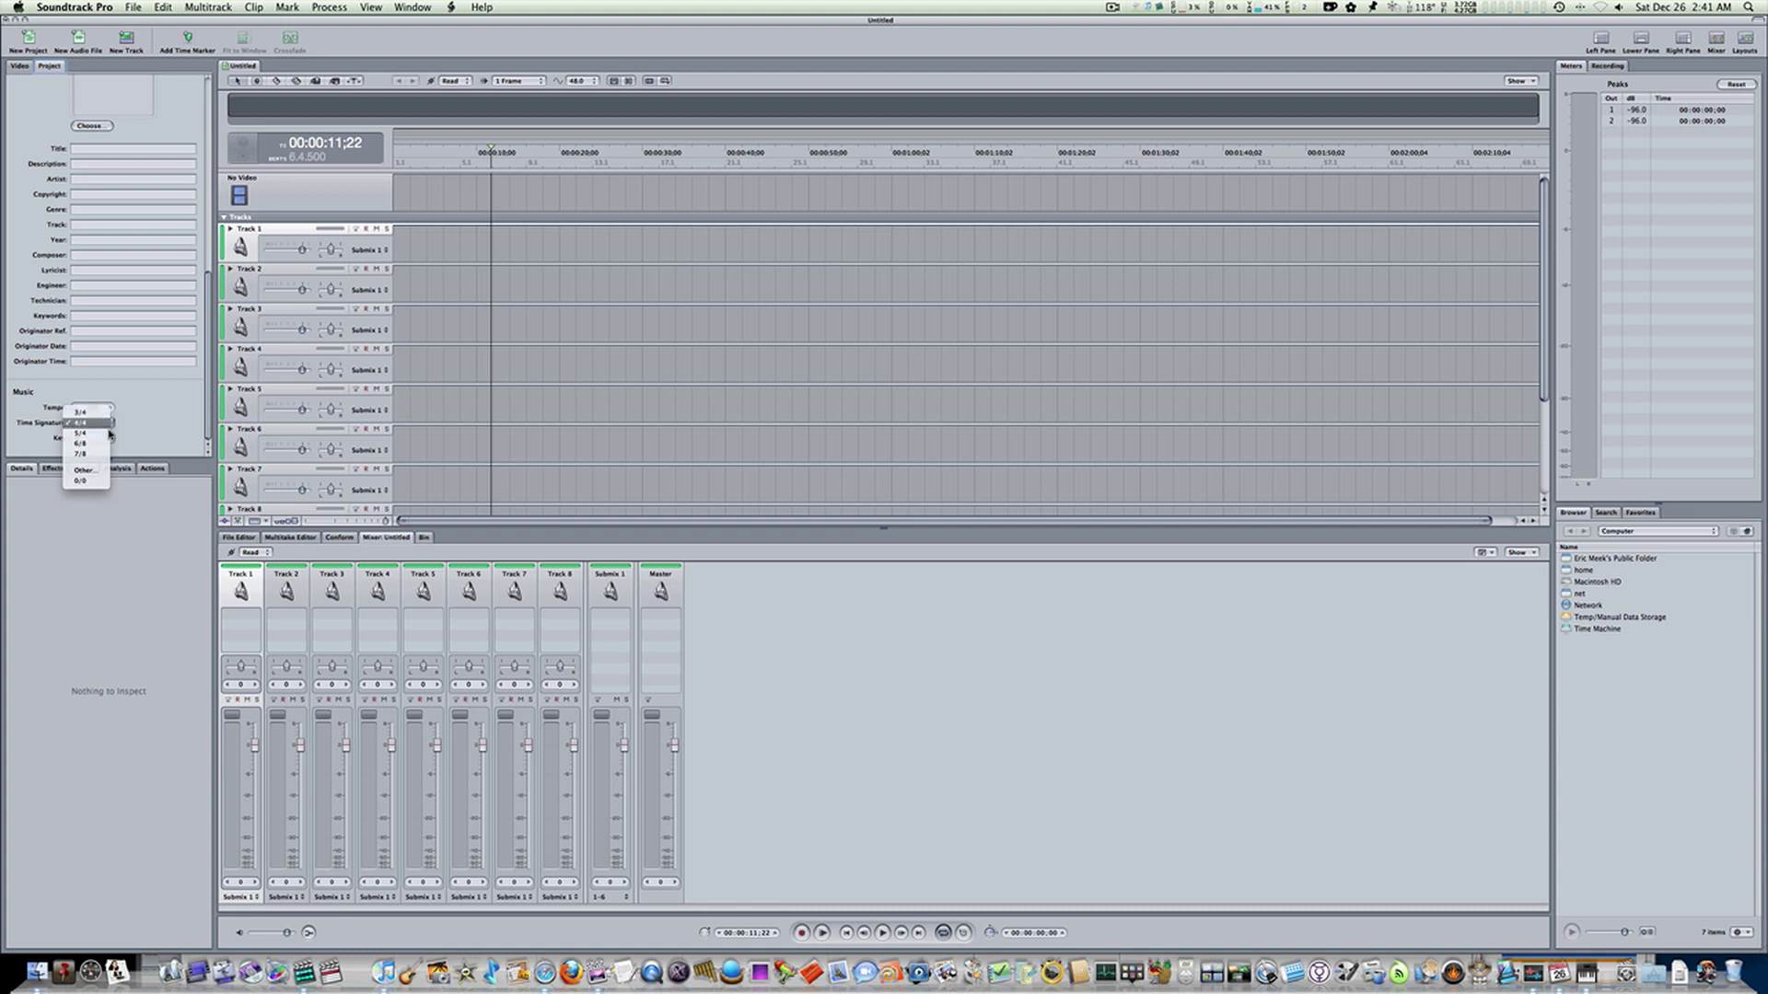
click(136, 387)
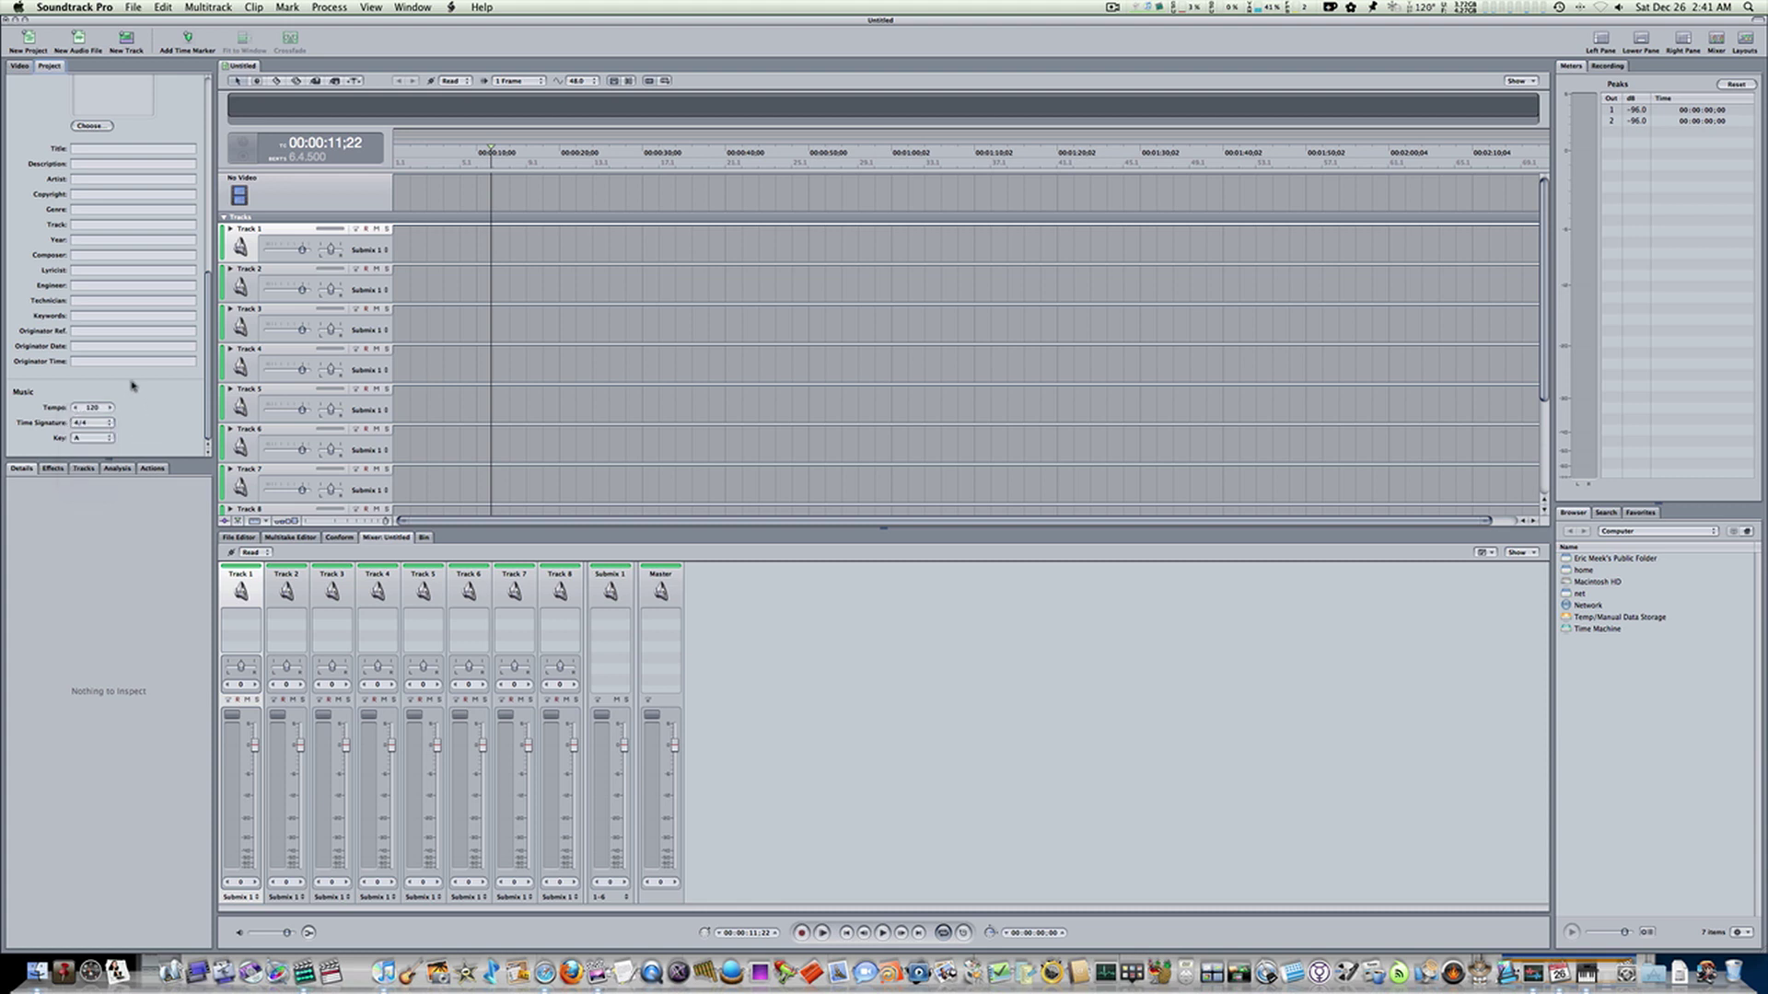
click(106, 439)
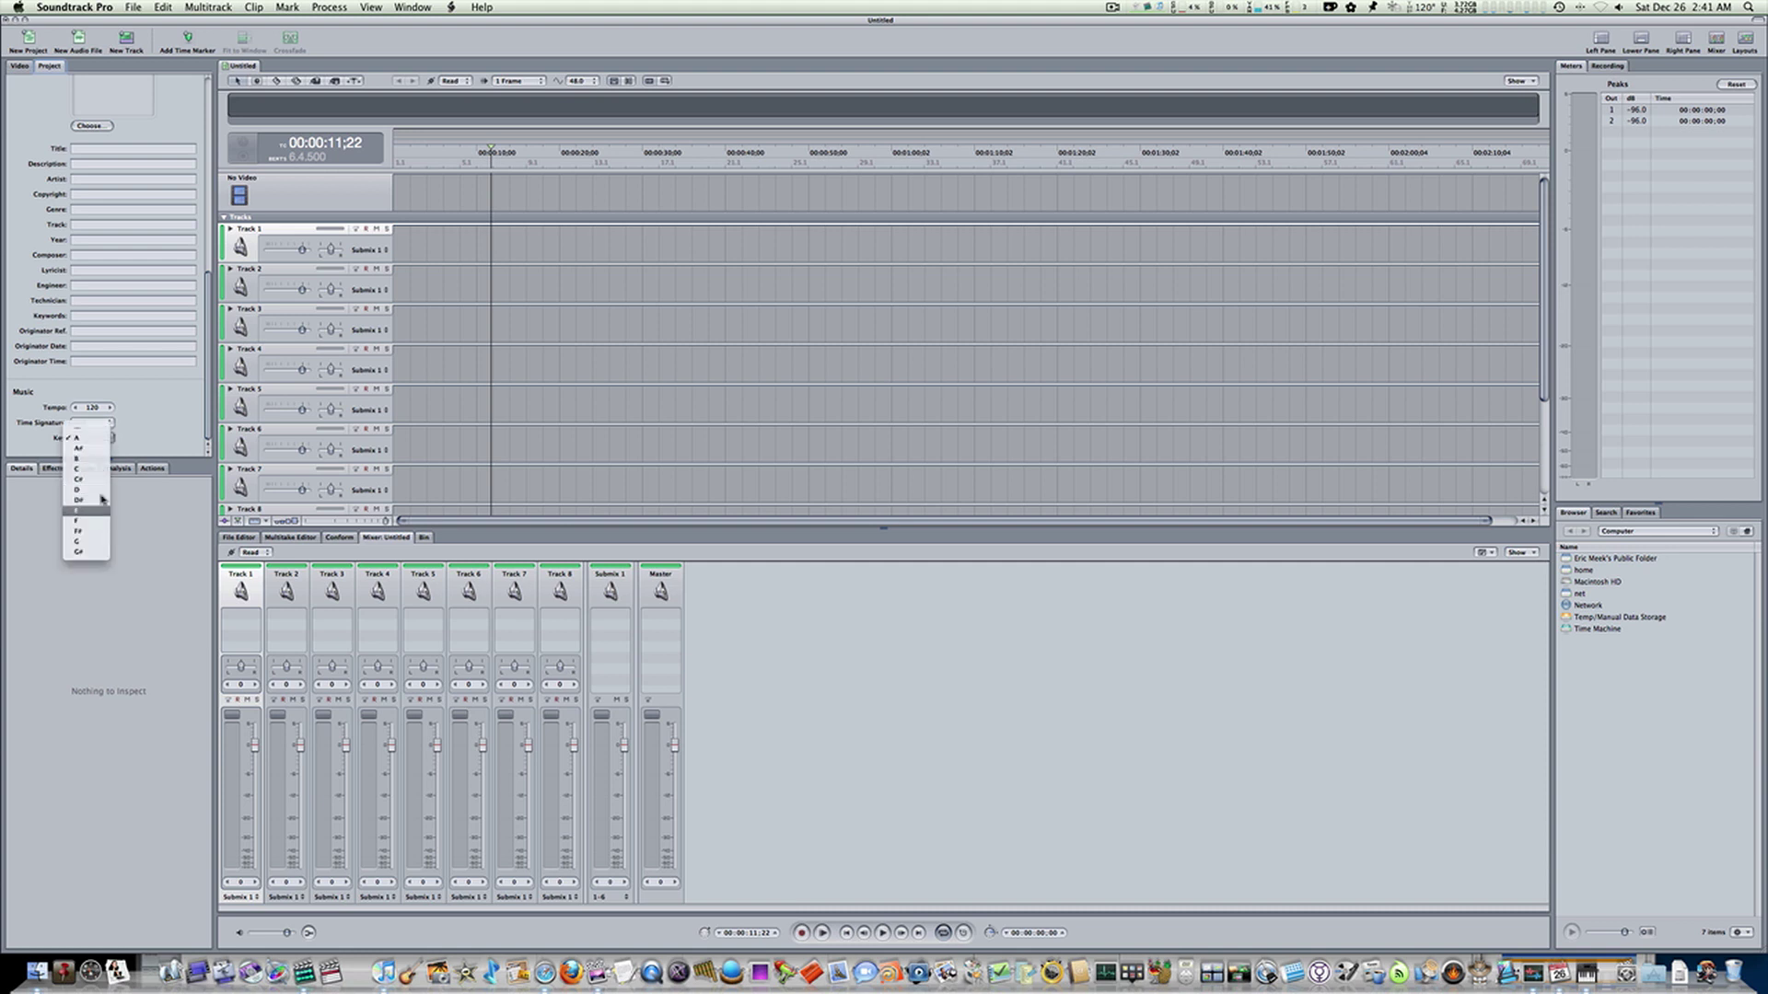
click(136, 394)
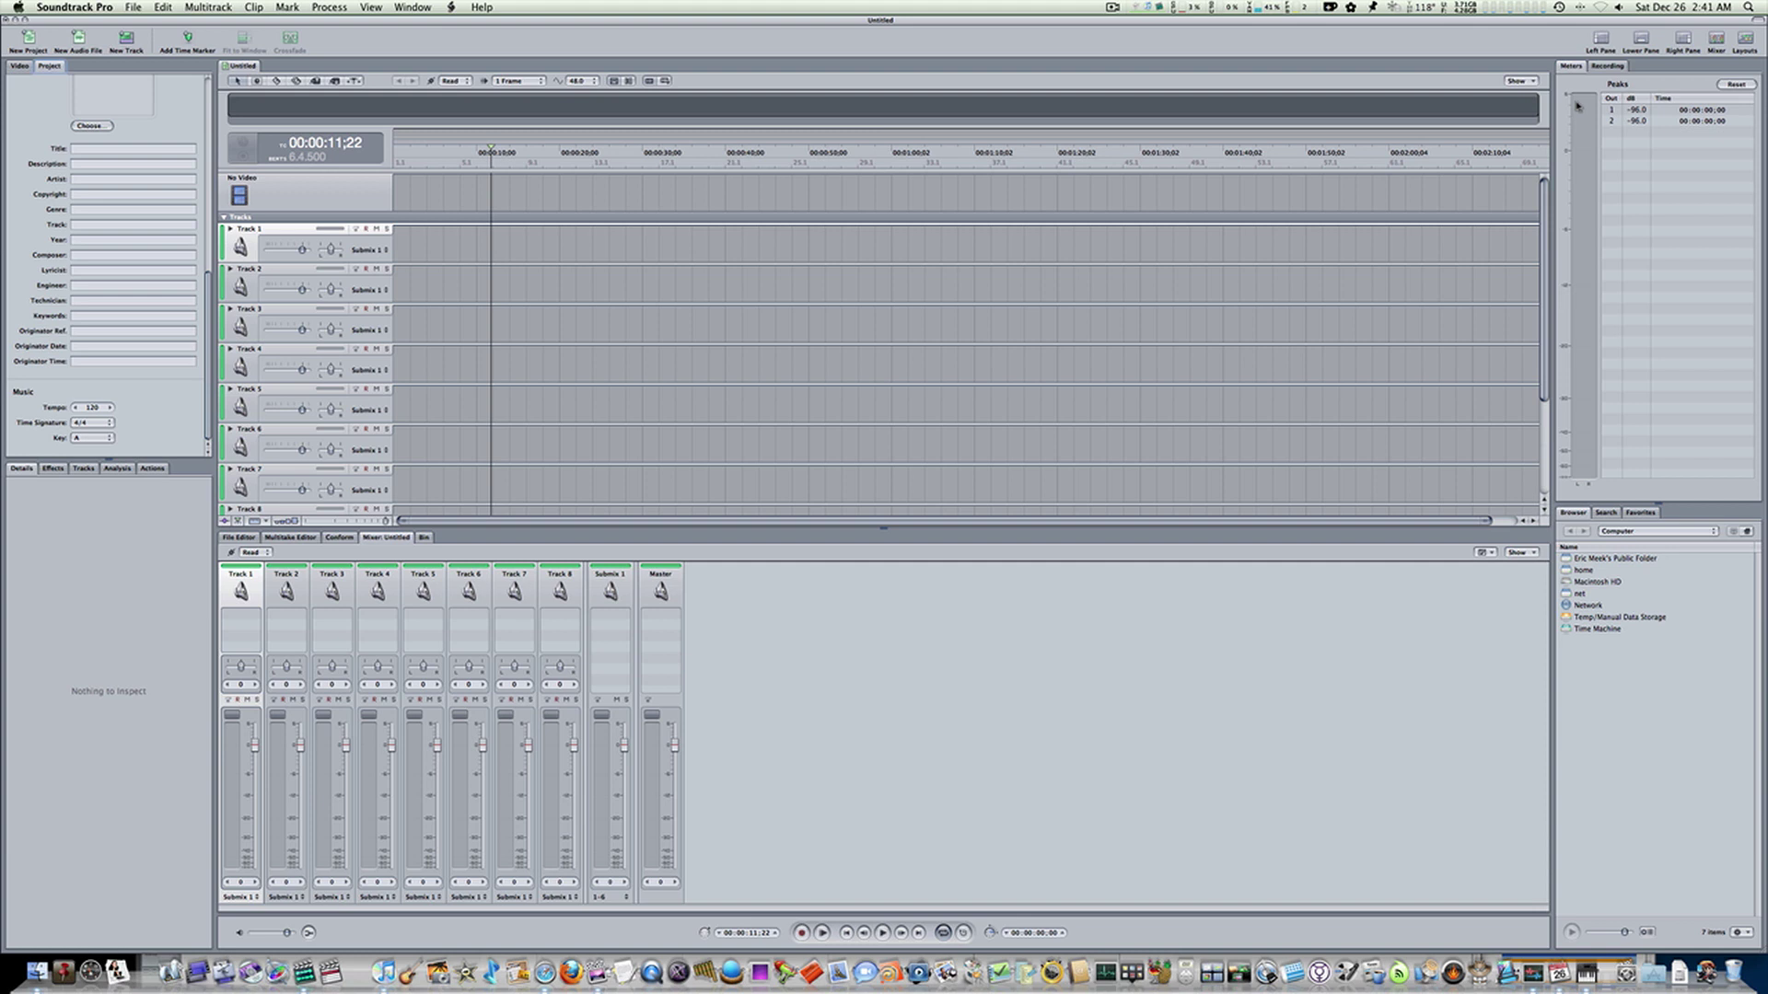
On the Recording tab, set Track 1's input to Samson C03U in Mono
click(1611, 71)
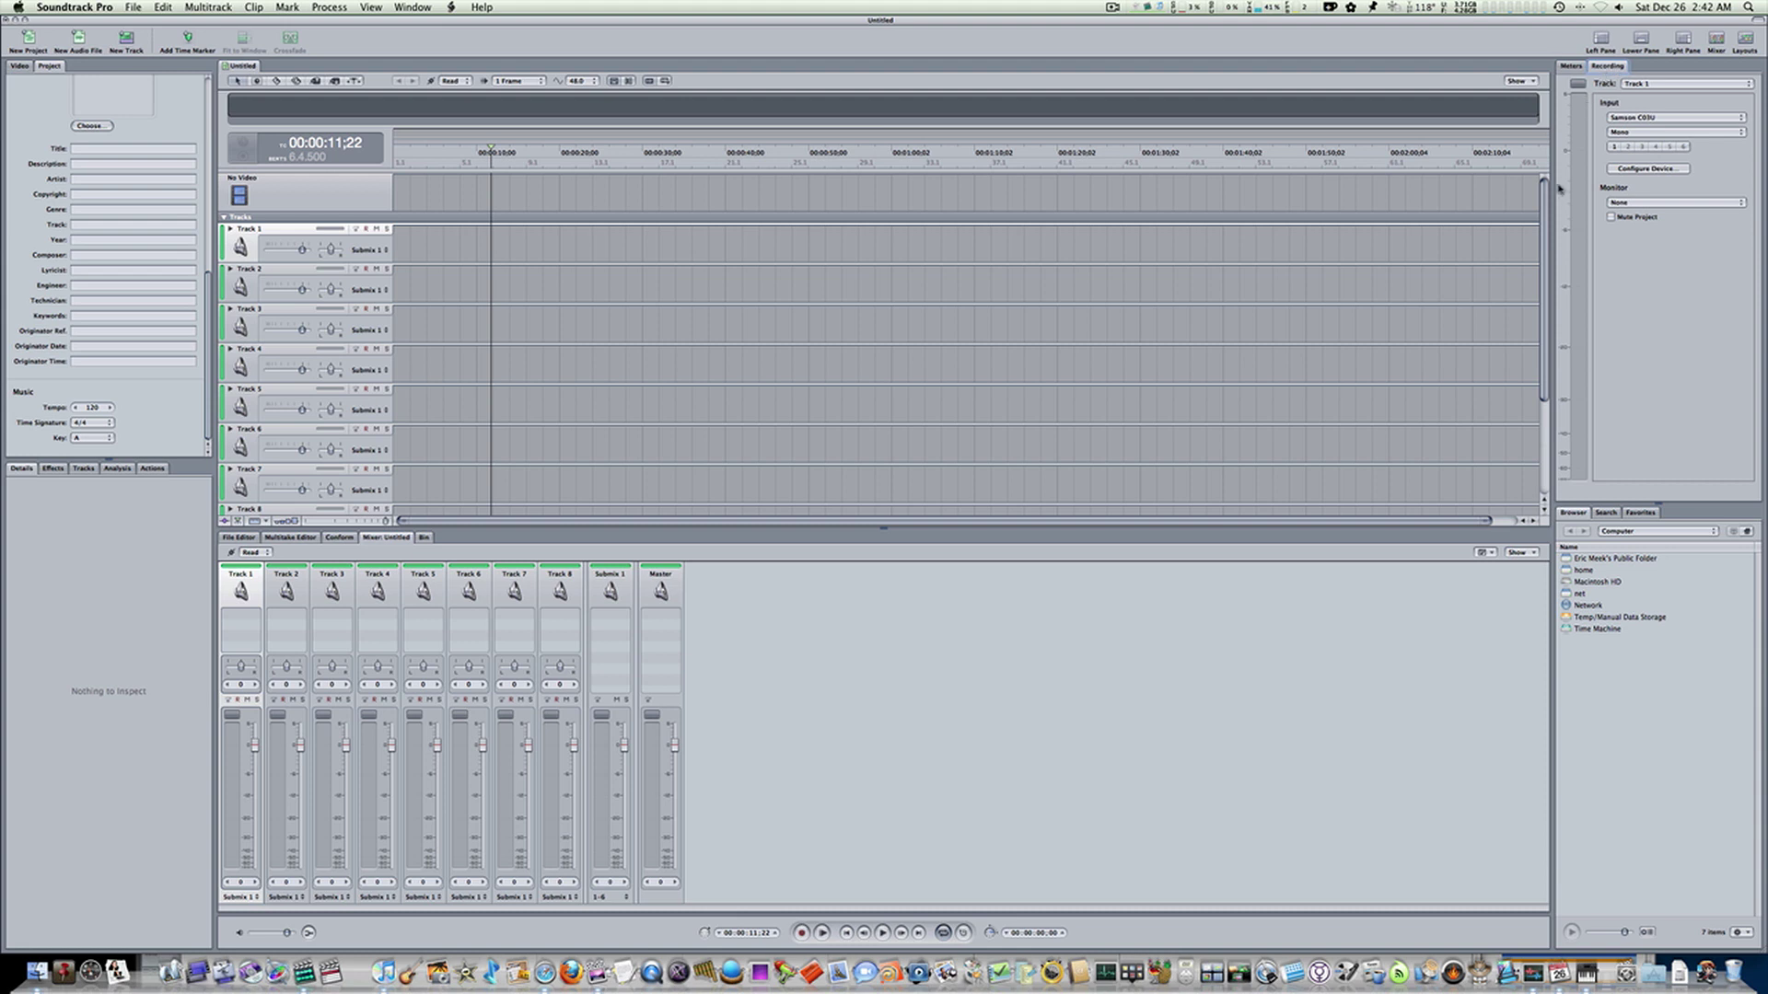
click(1638, 118)
click(1639, 118)
click(1643, 123)
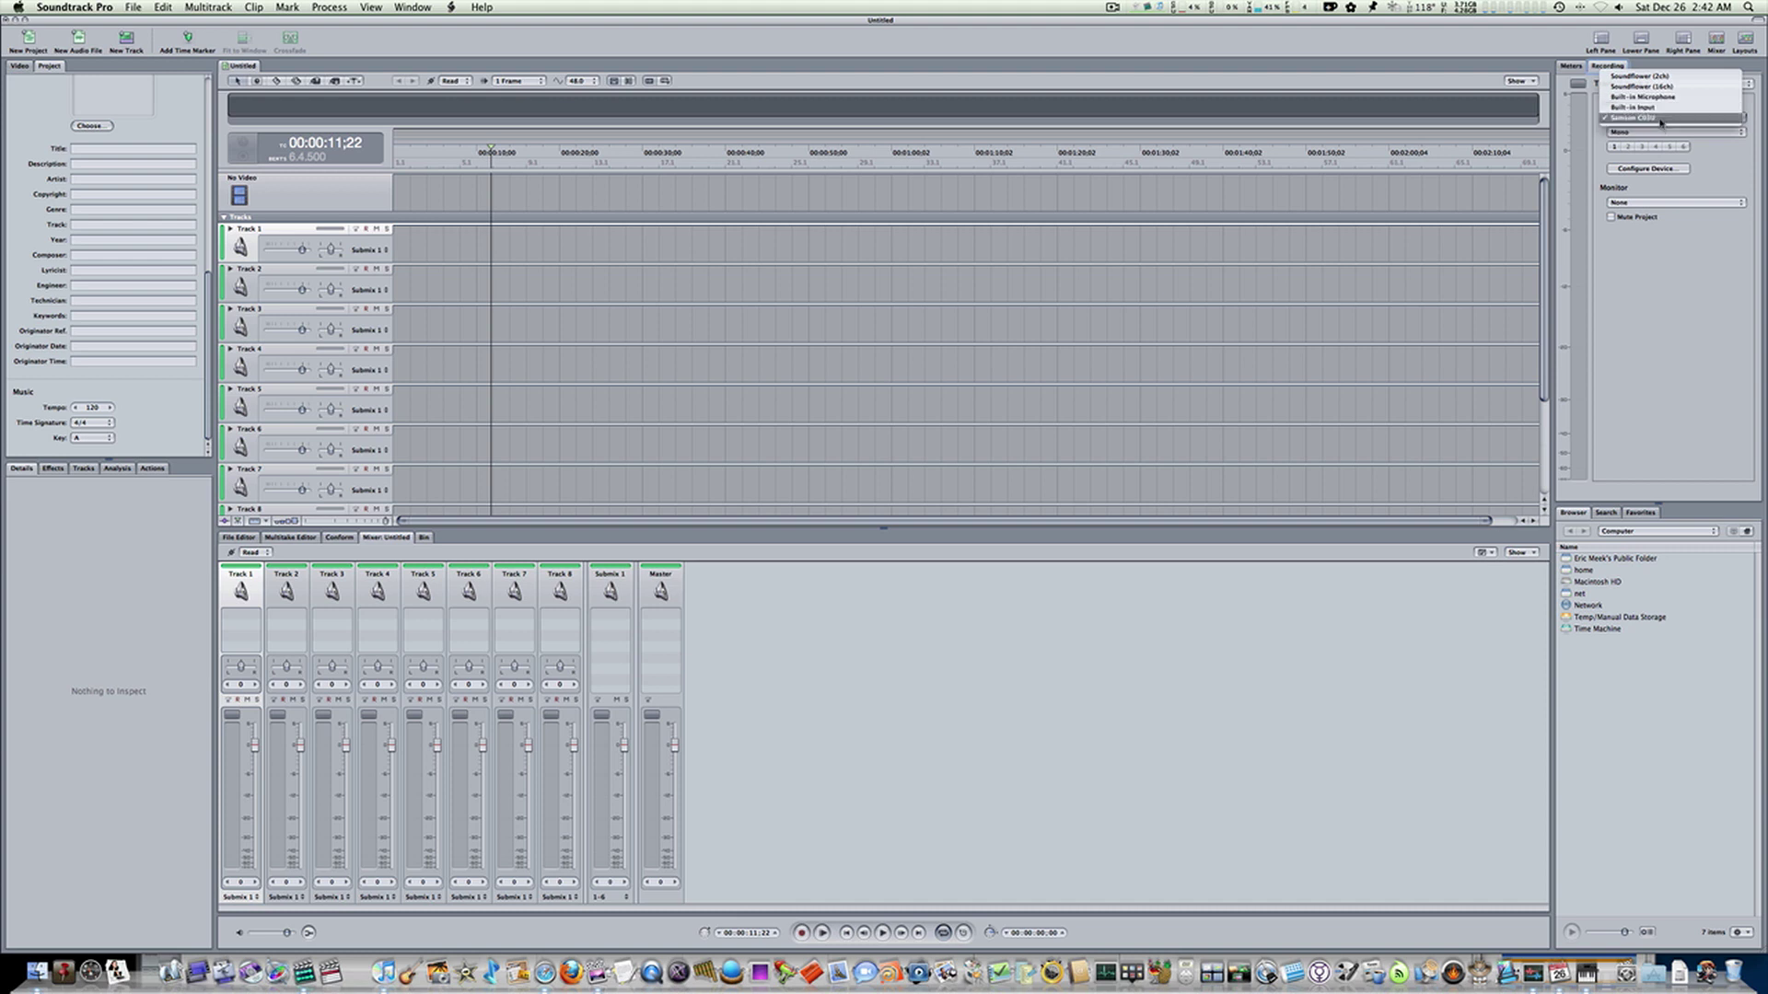
click(1660, 120)
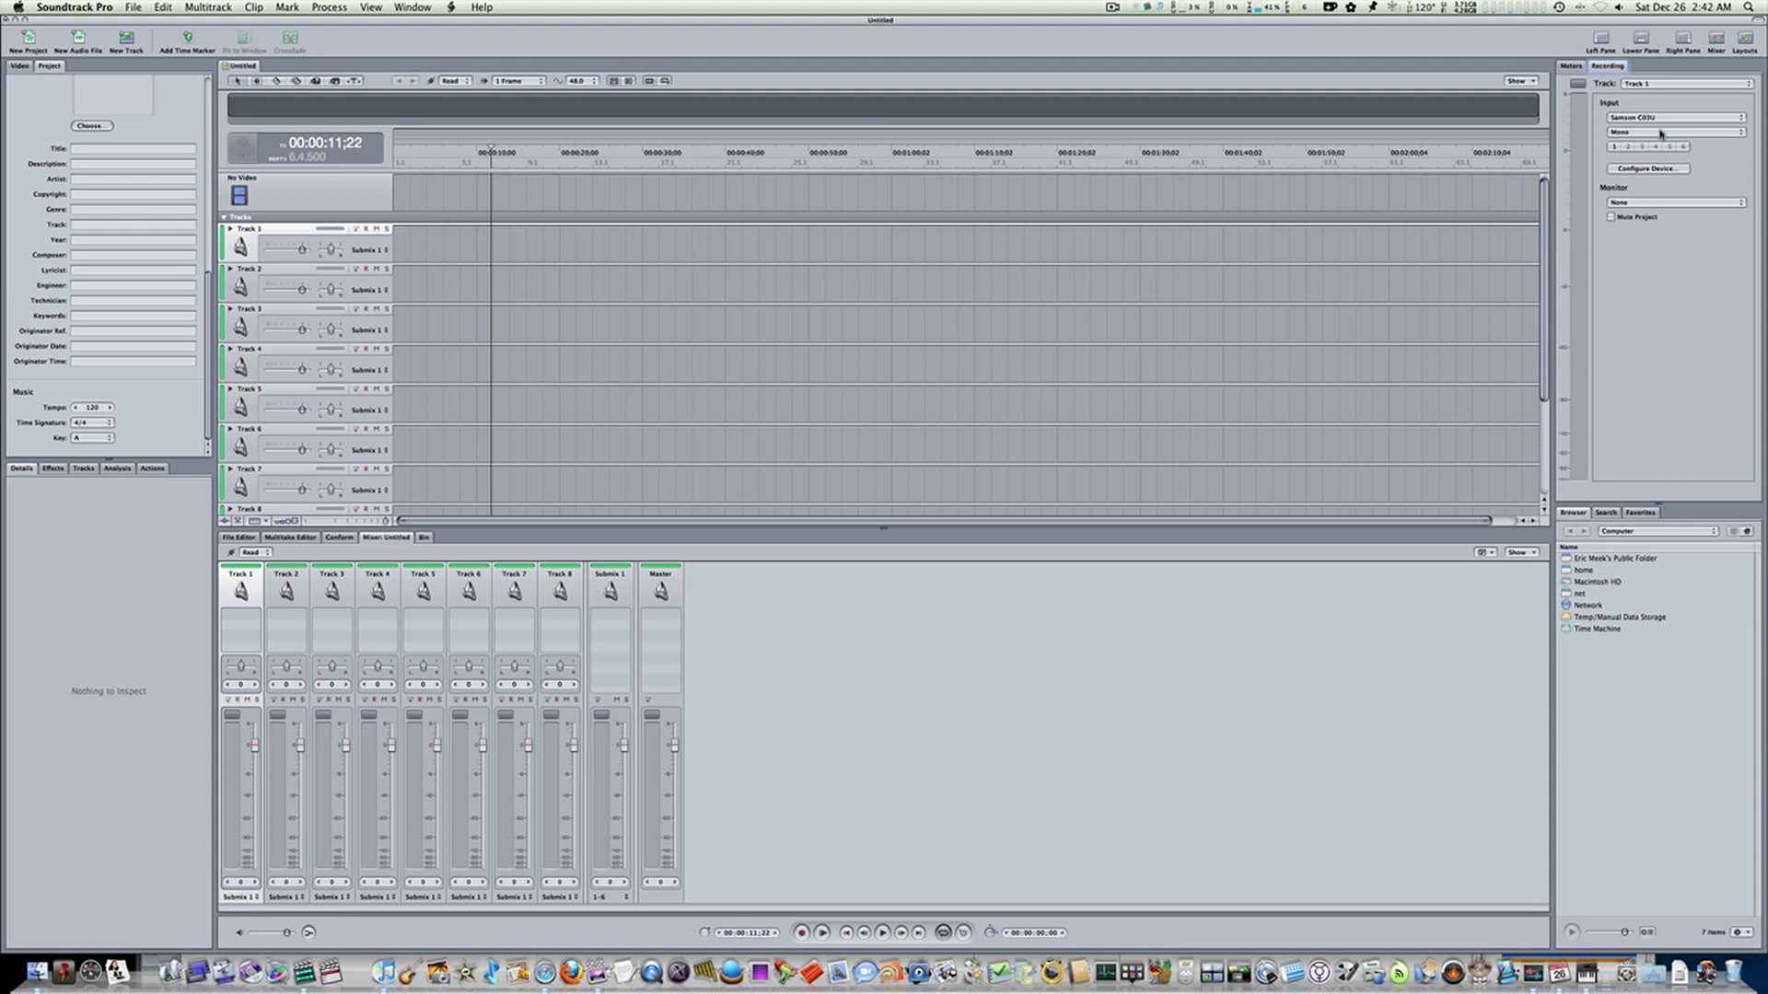
click(1660, 132)
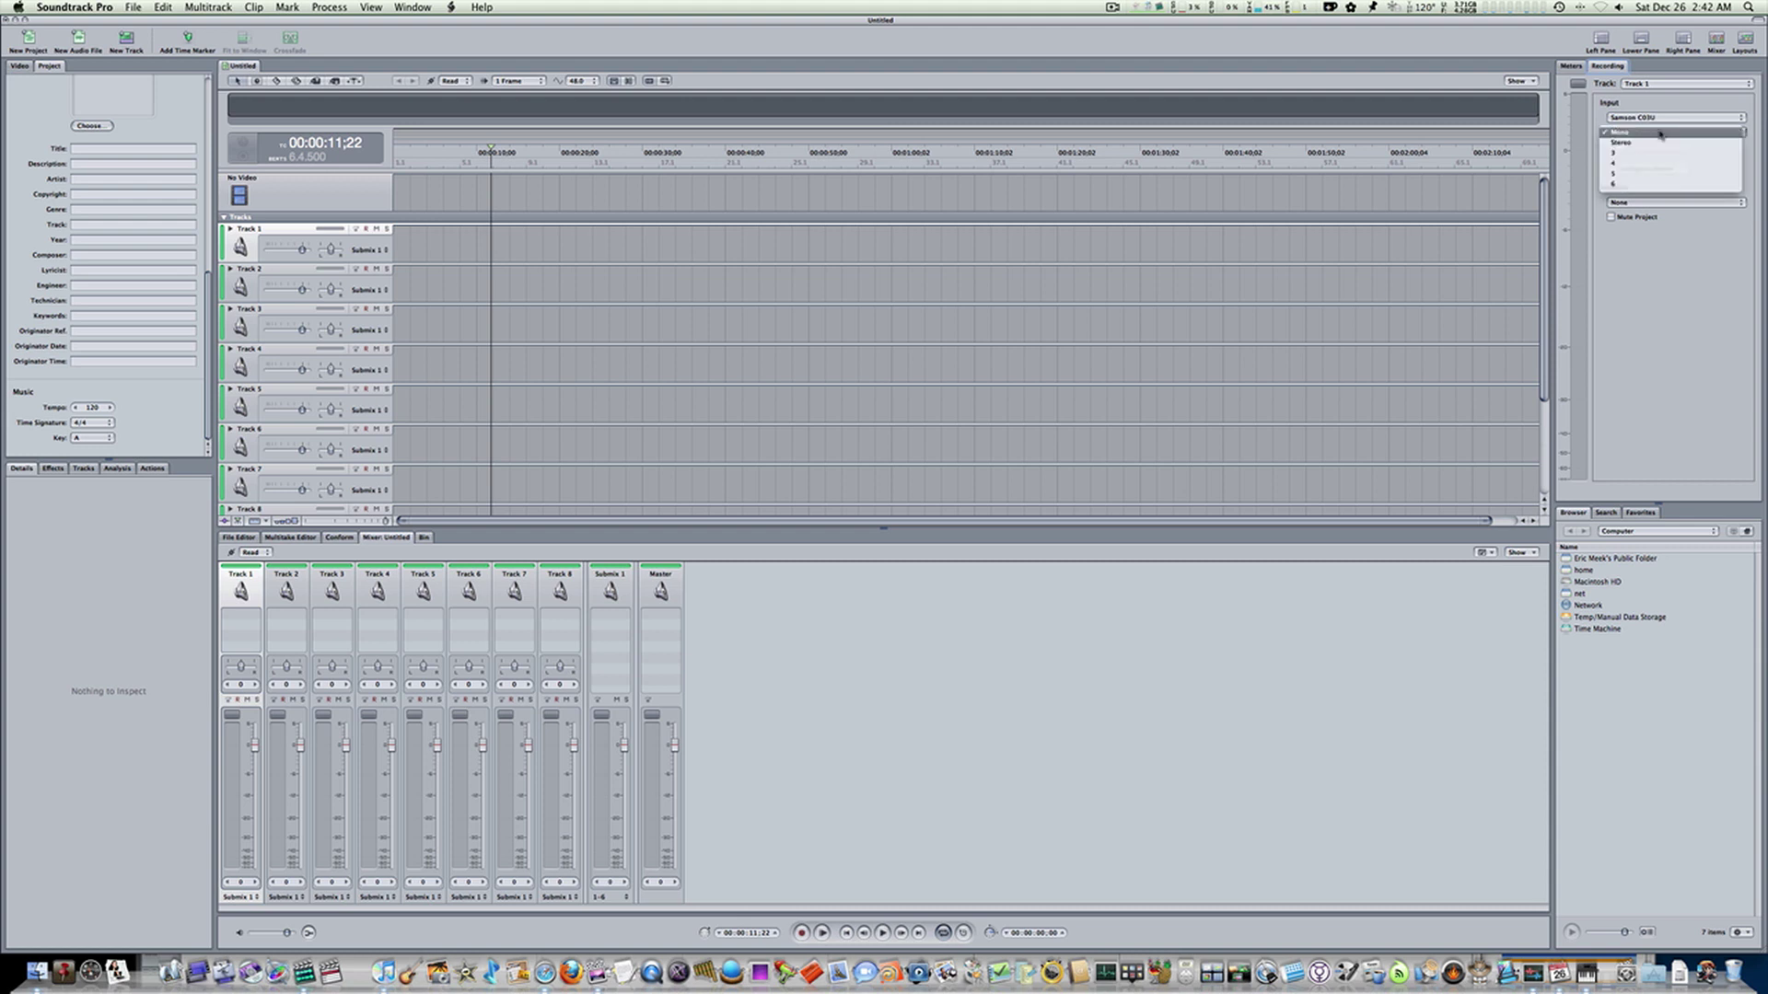
click(1660, 133)
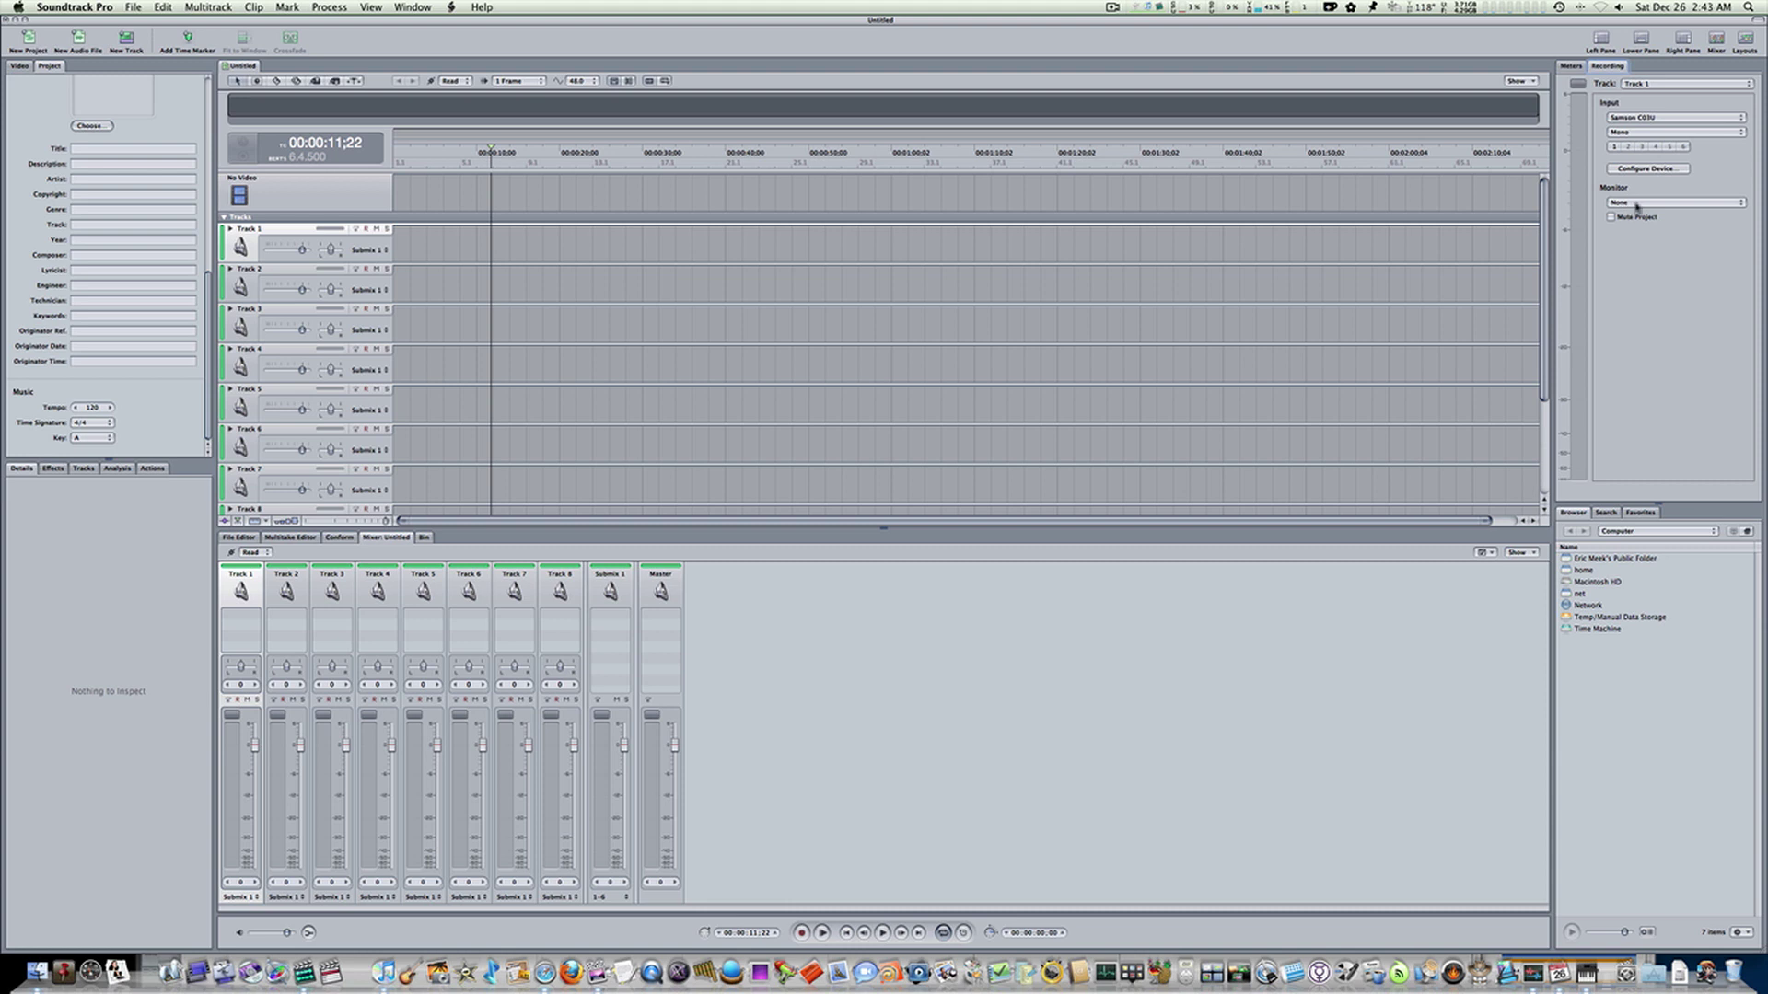
click(1632, 203)
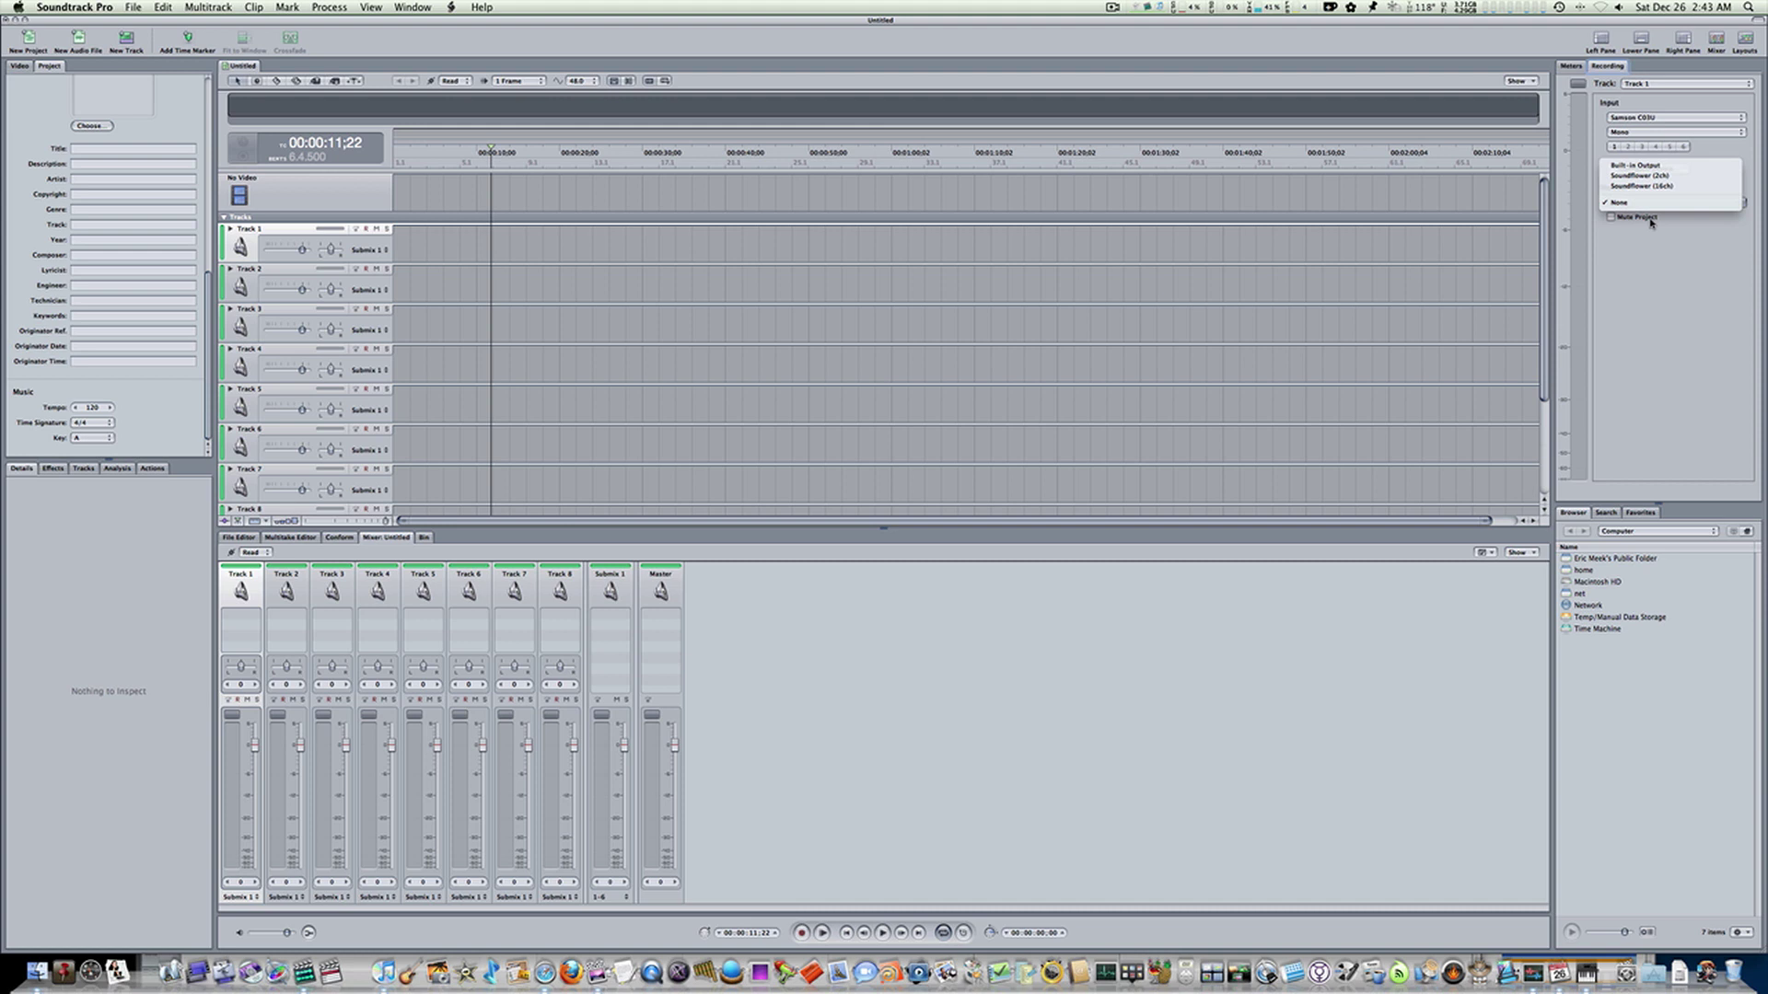
click(1654, 247)
click(1654, 204)
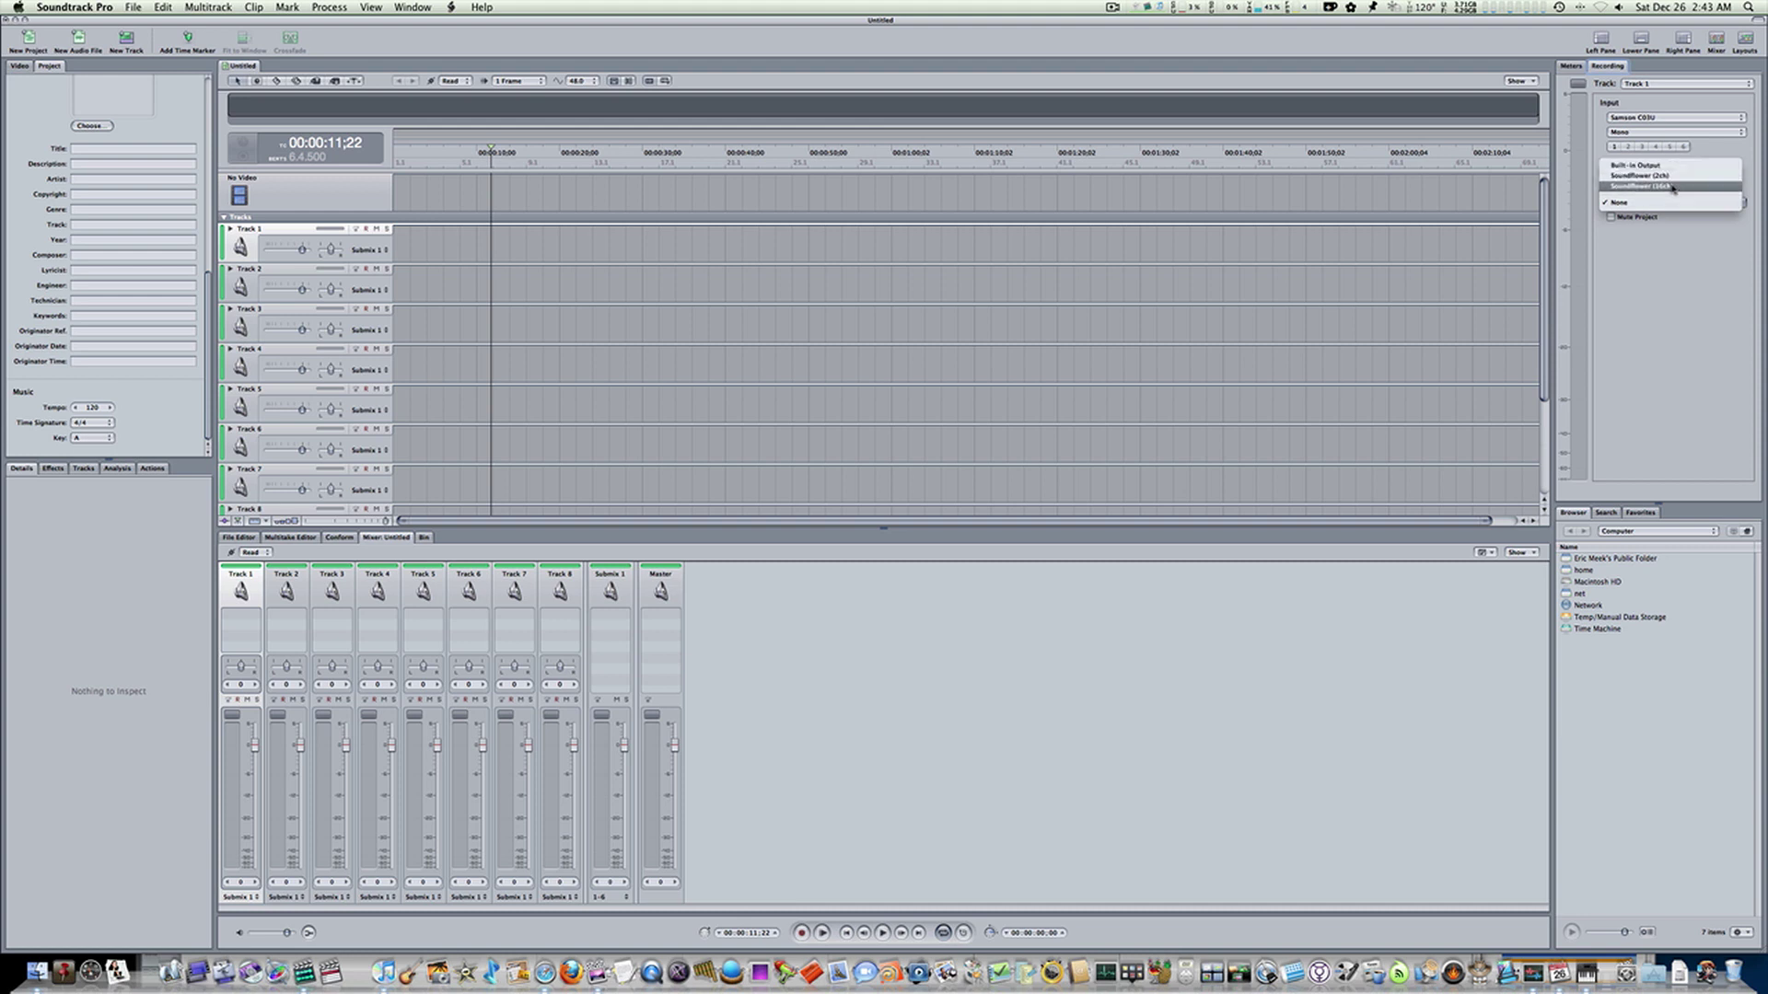
click(1666, 344)
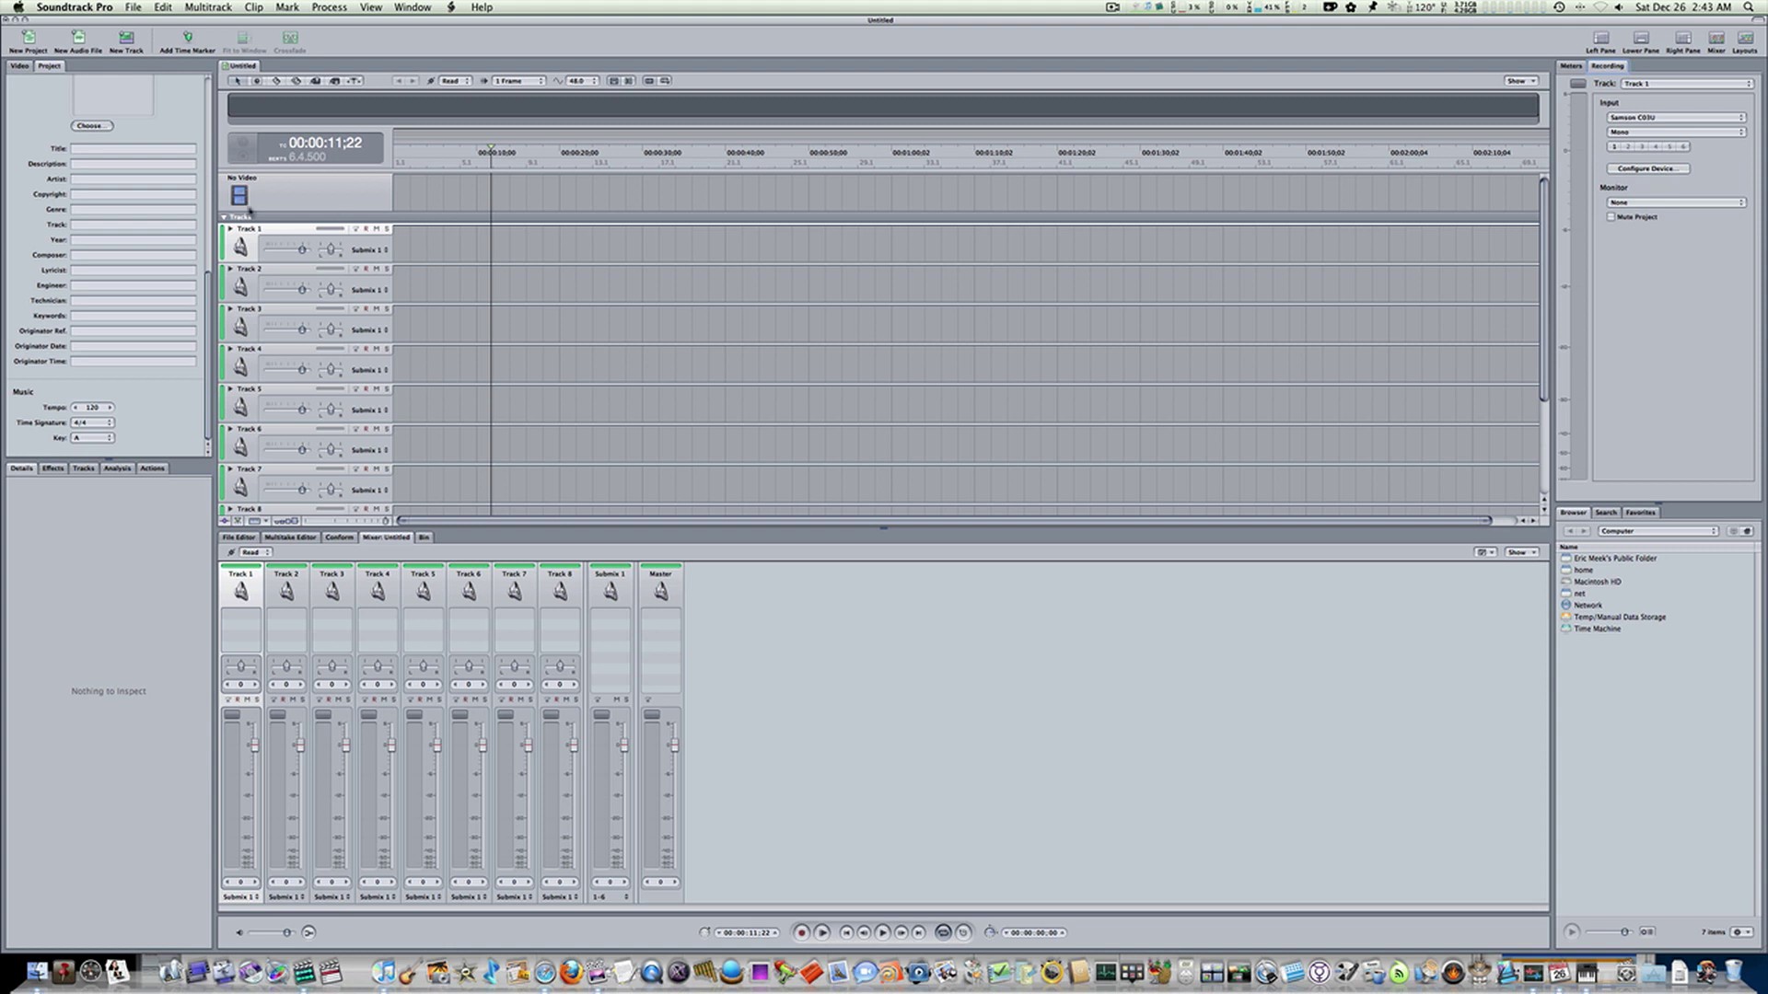
click(365, 229)
click(366, 230)
click(366, 230)
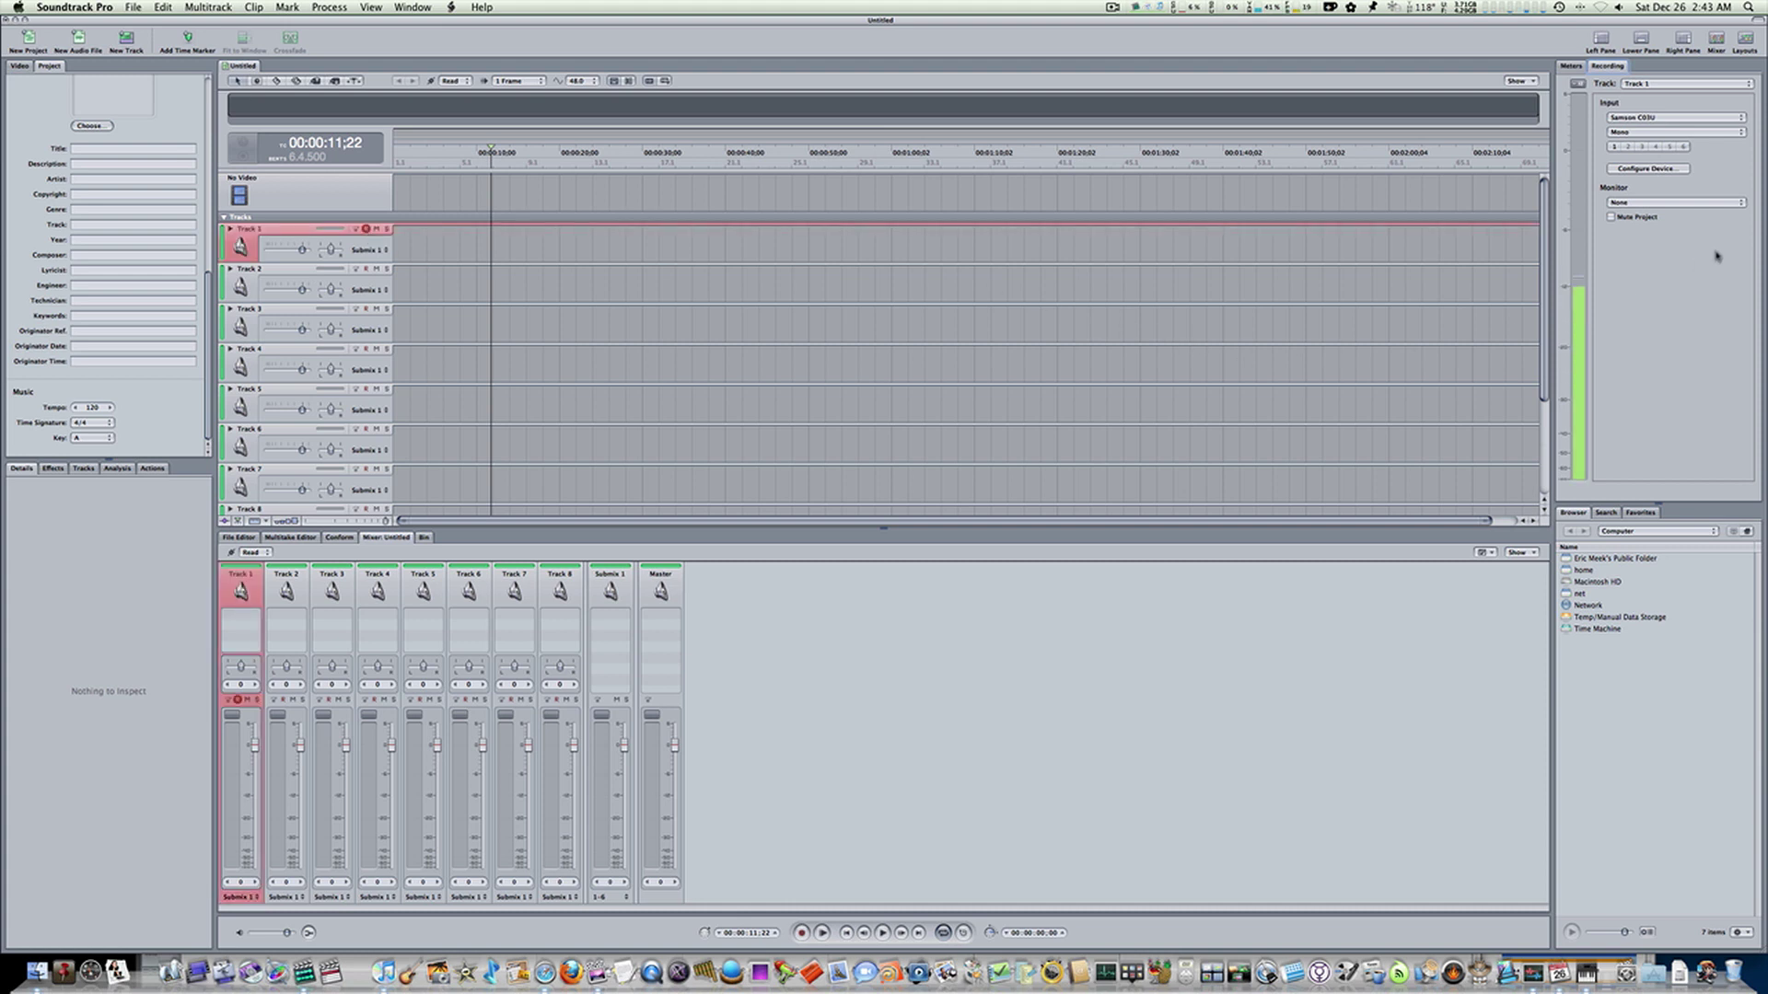
click(1739, 202)
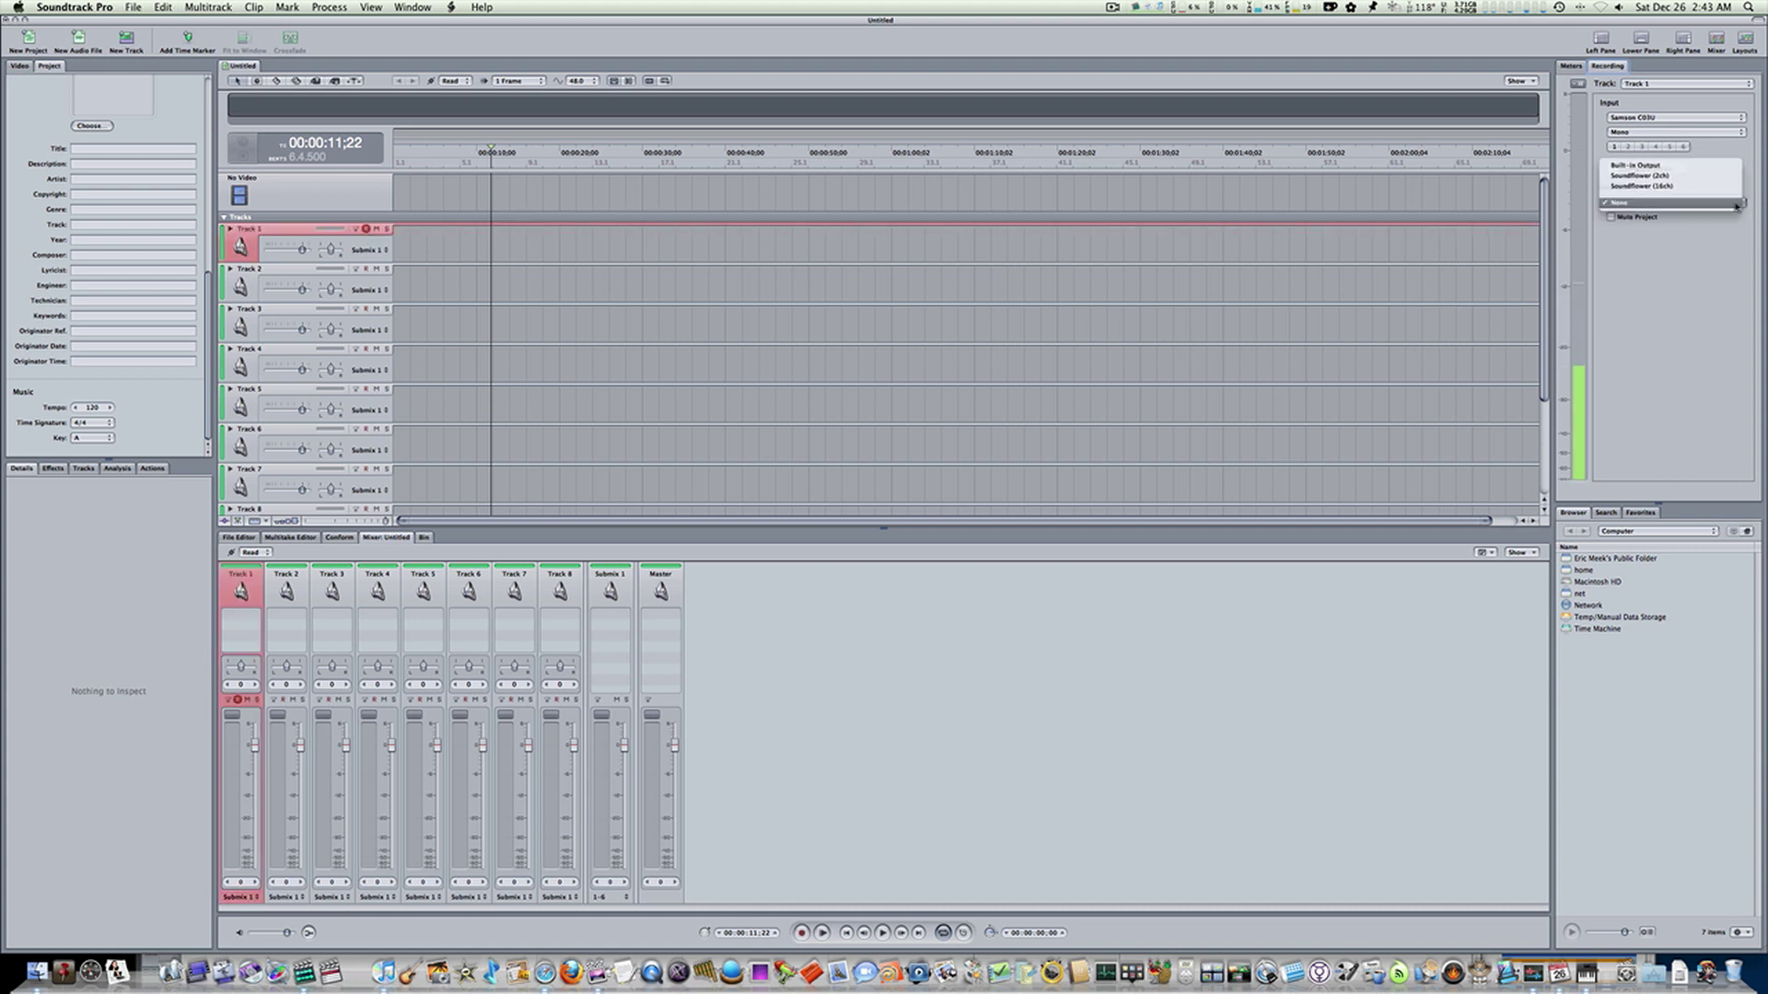
click(1724, 291)
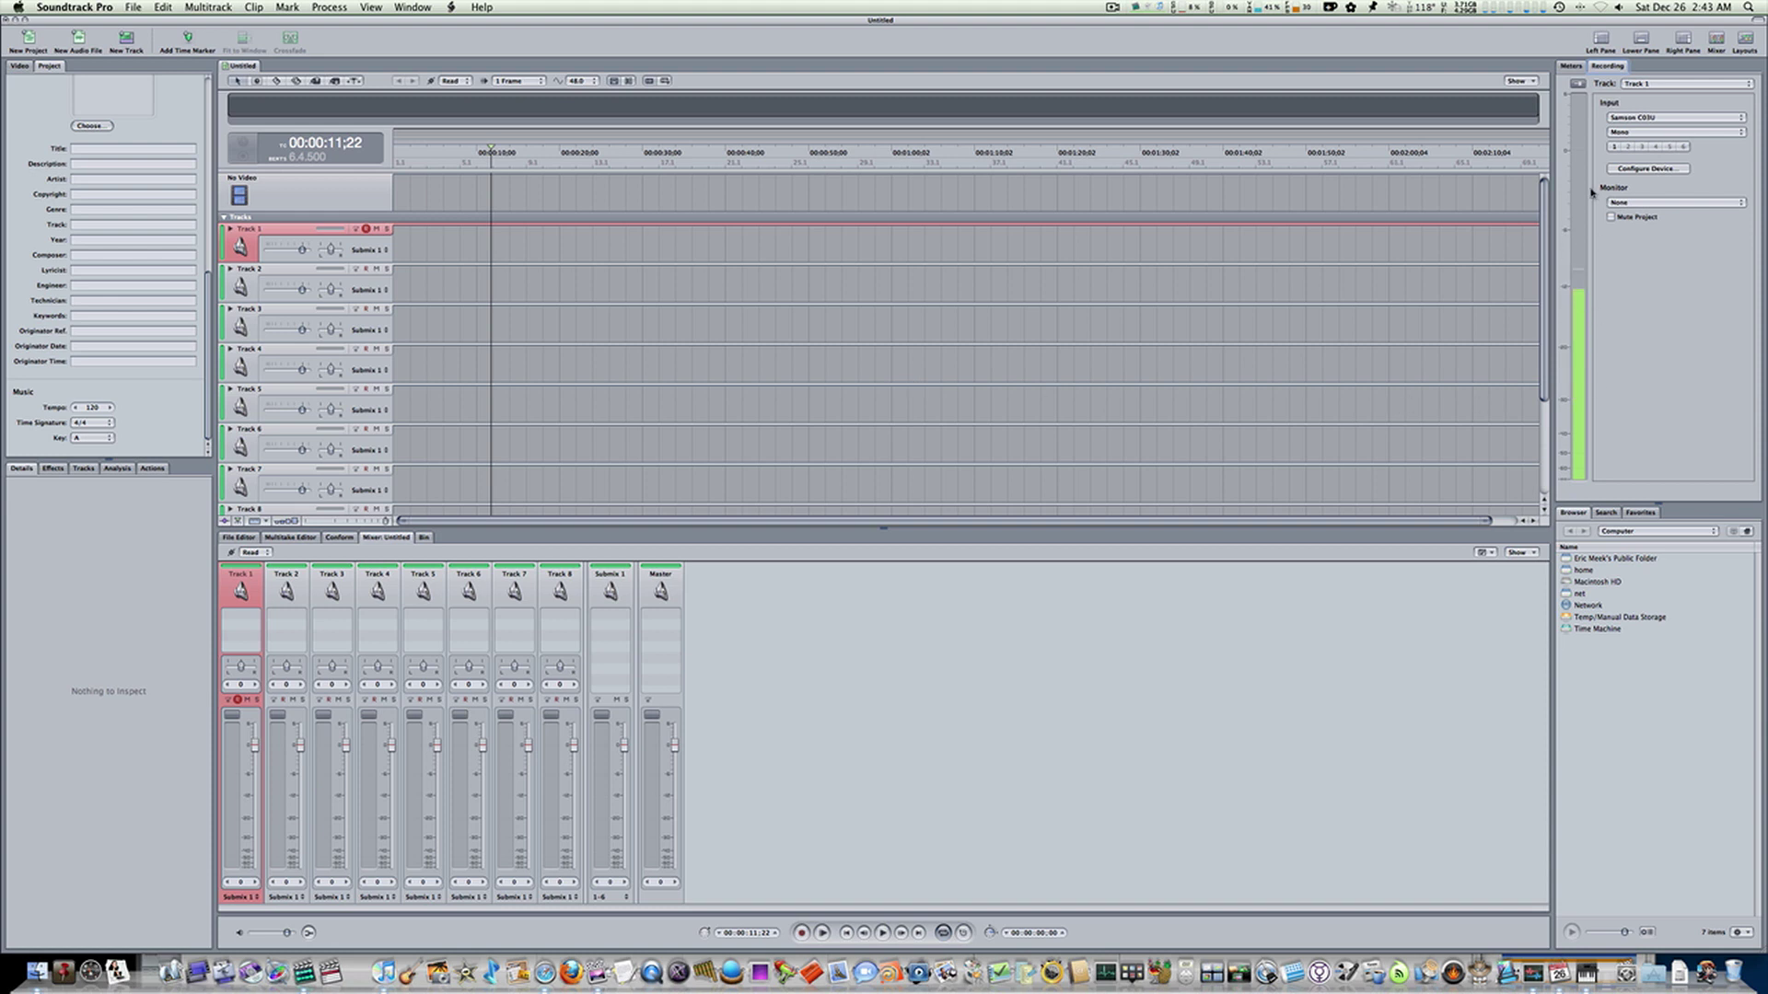
click(366, 229)
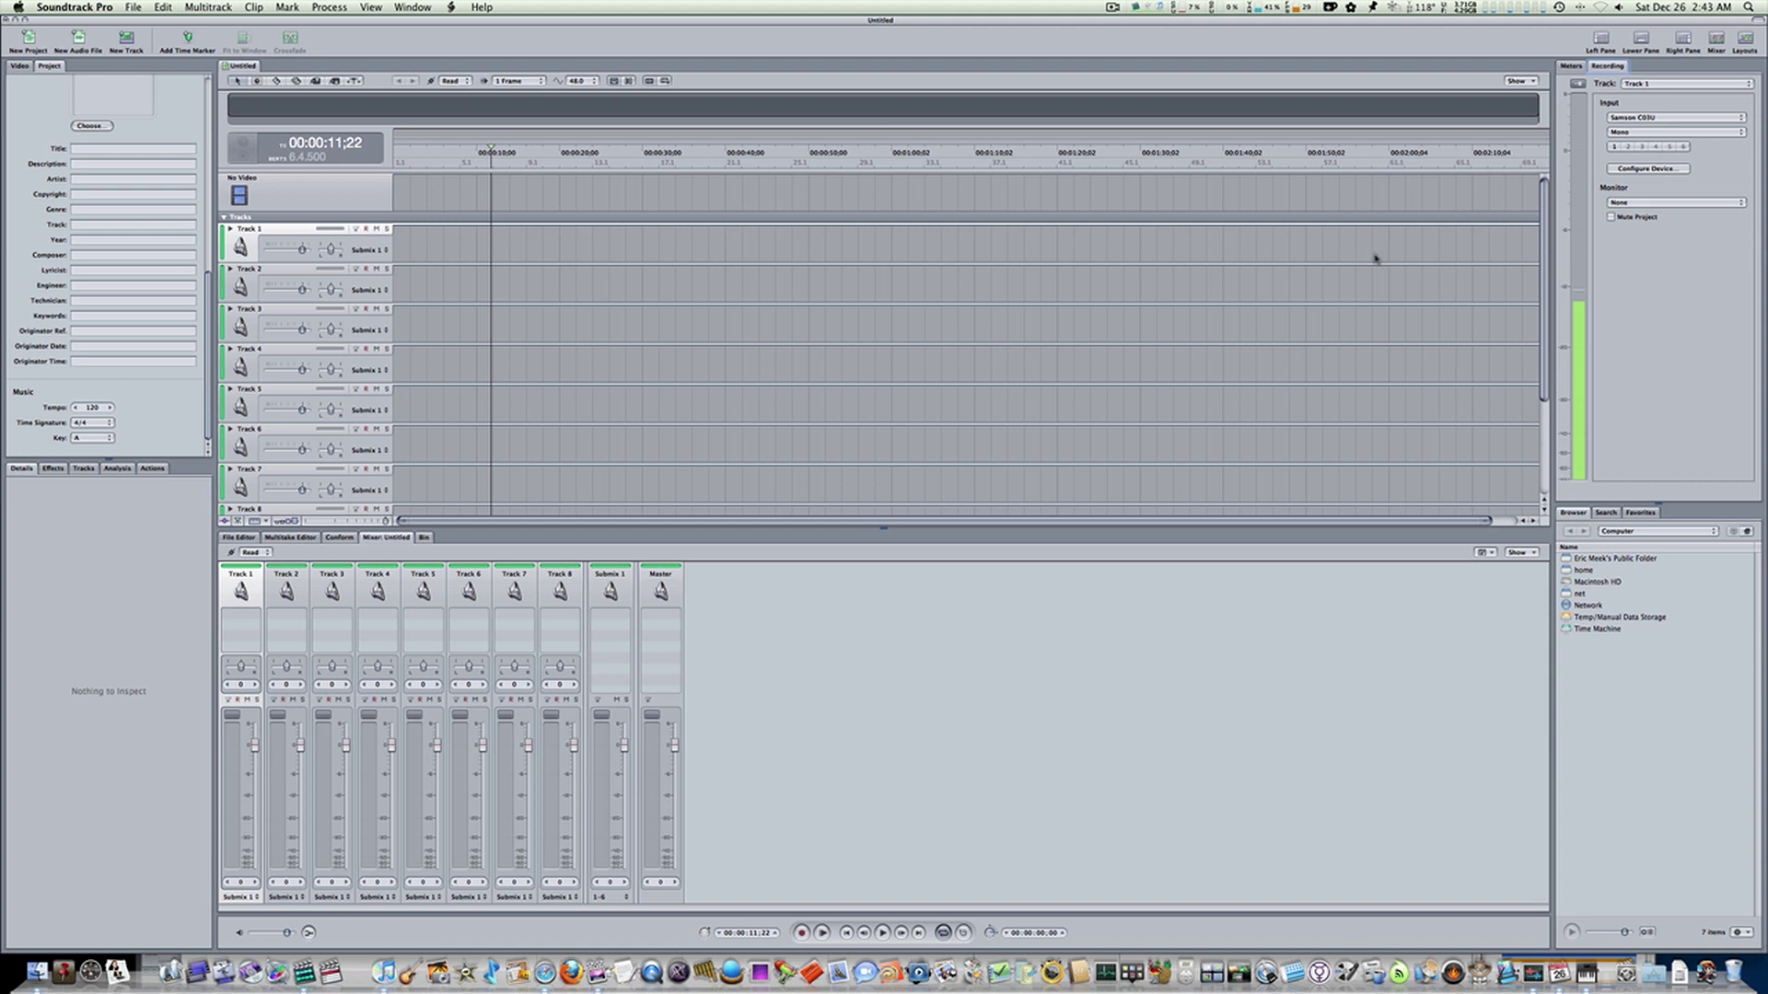
click(1571, 67)
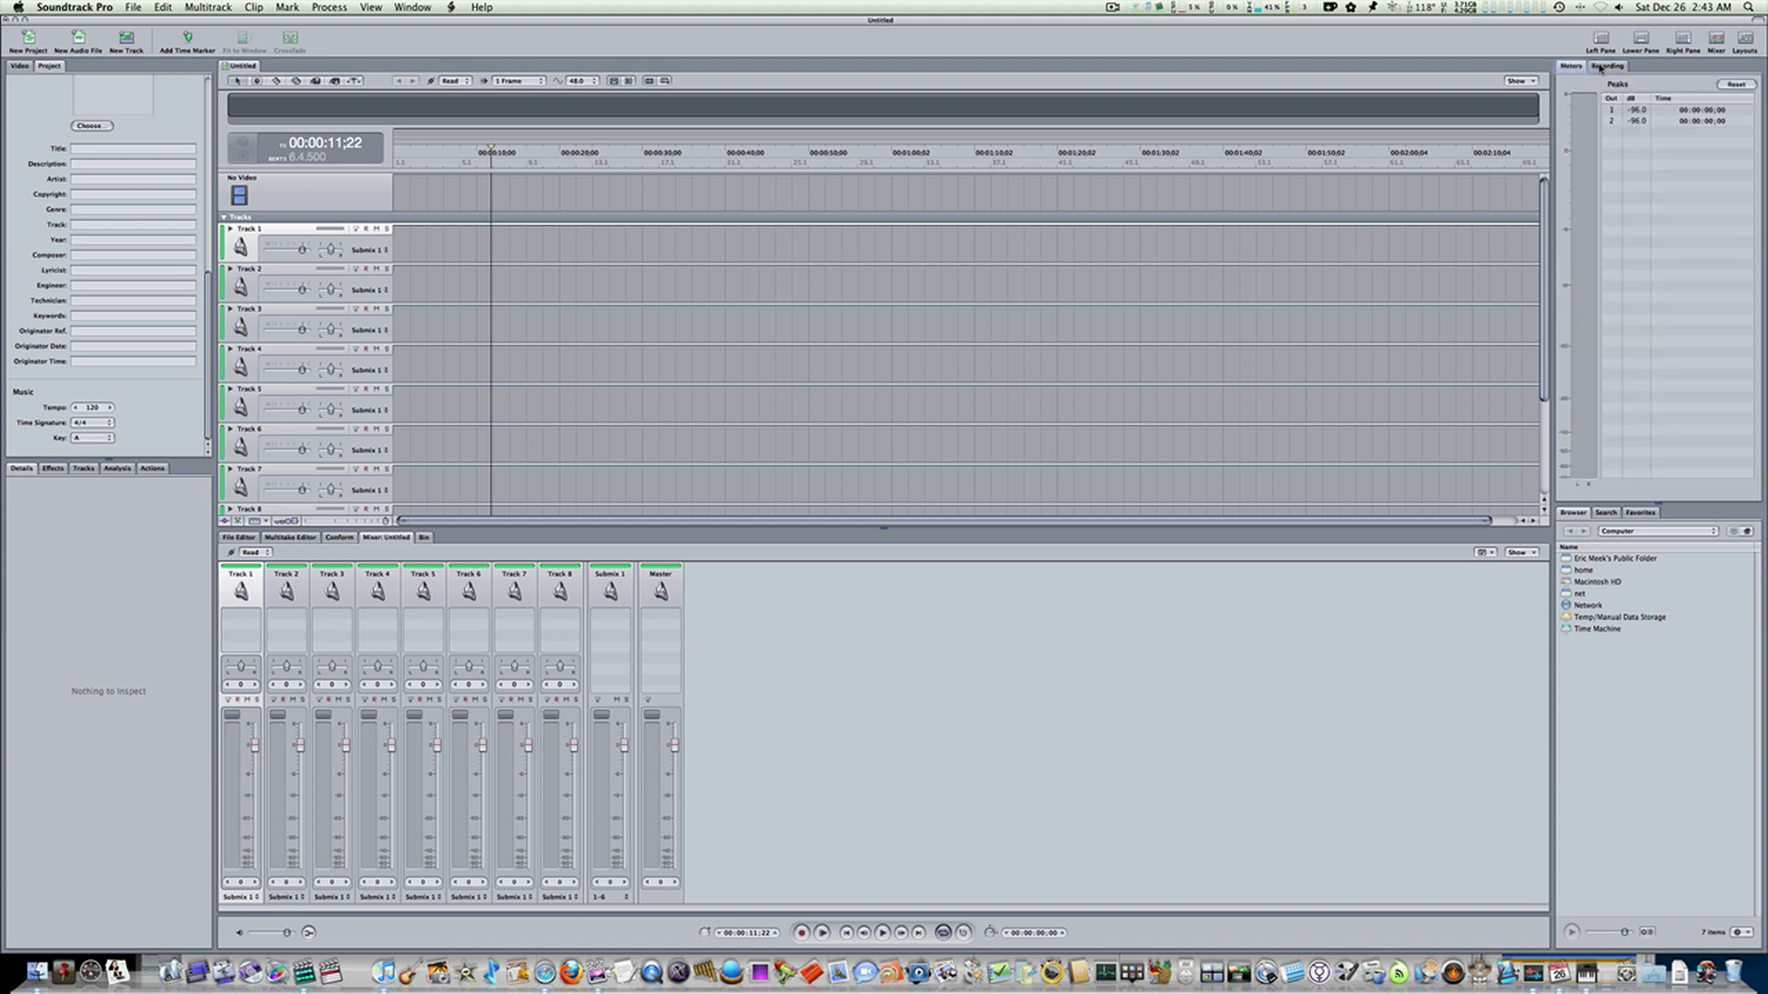
click(1603, 66)
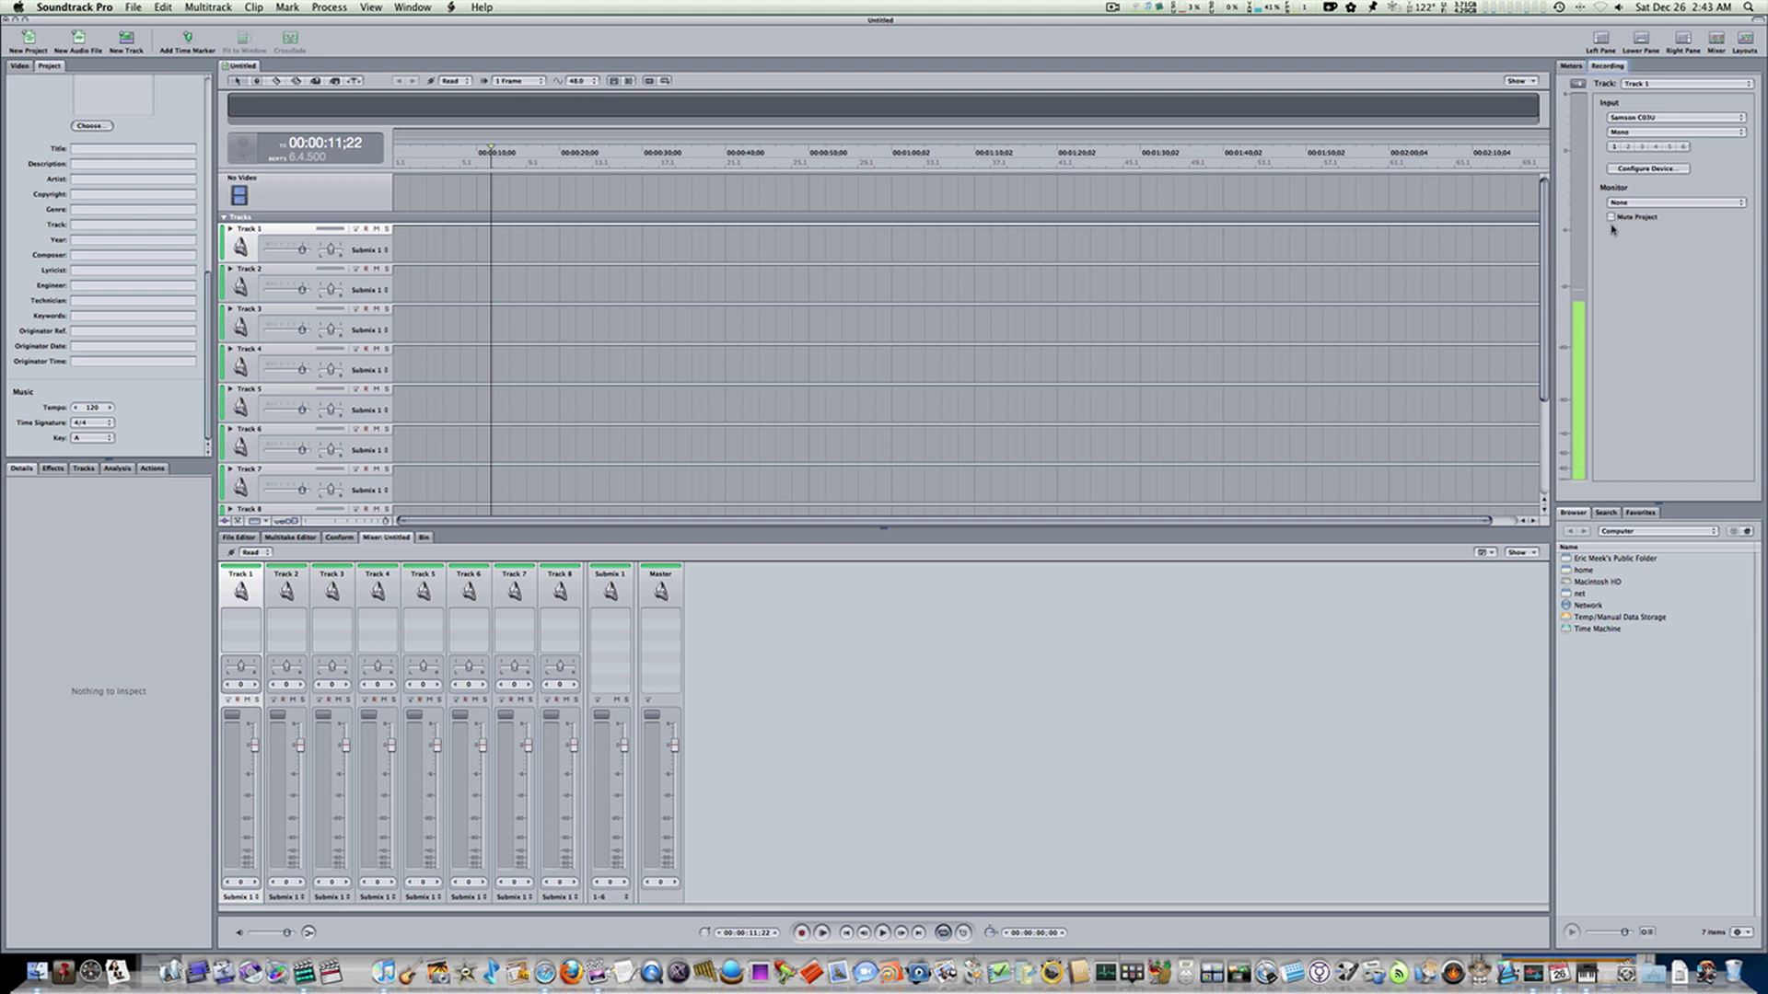
Search Spotlight for 'audio midi' and launch Audio MIDI Setup from the results
key(super+space)
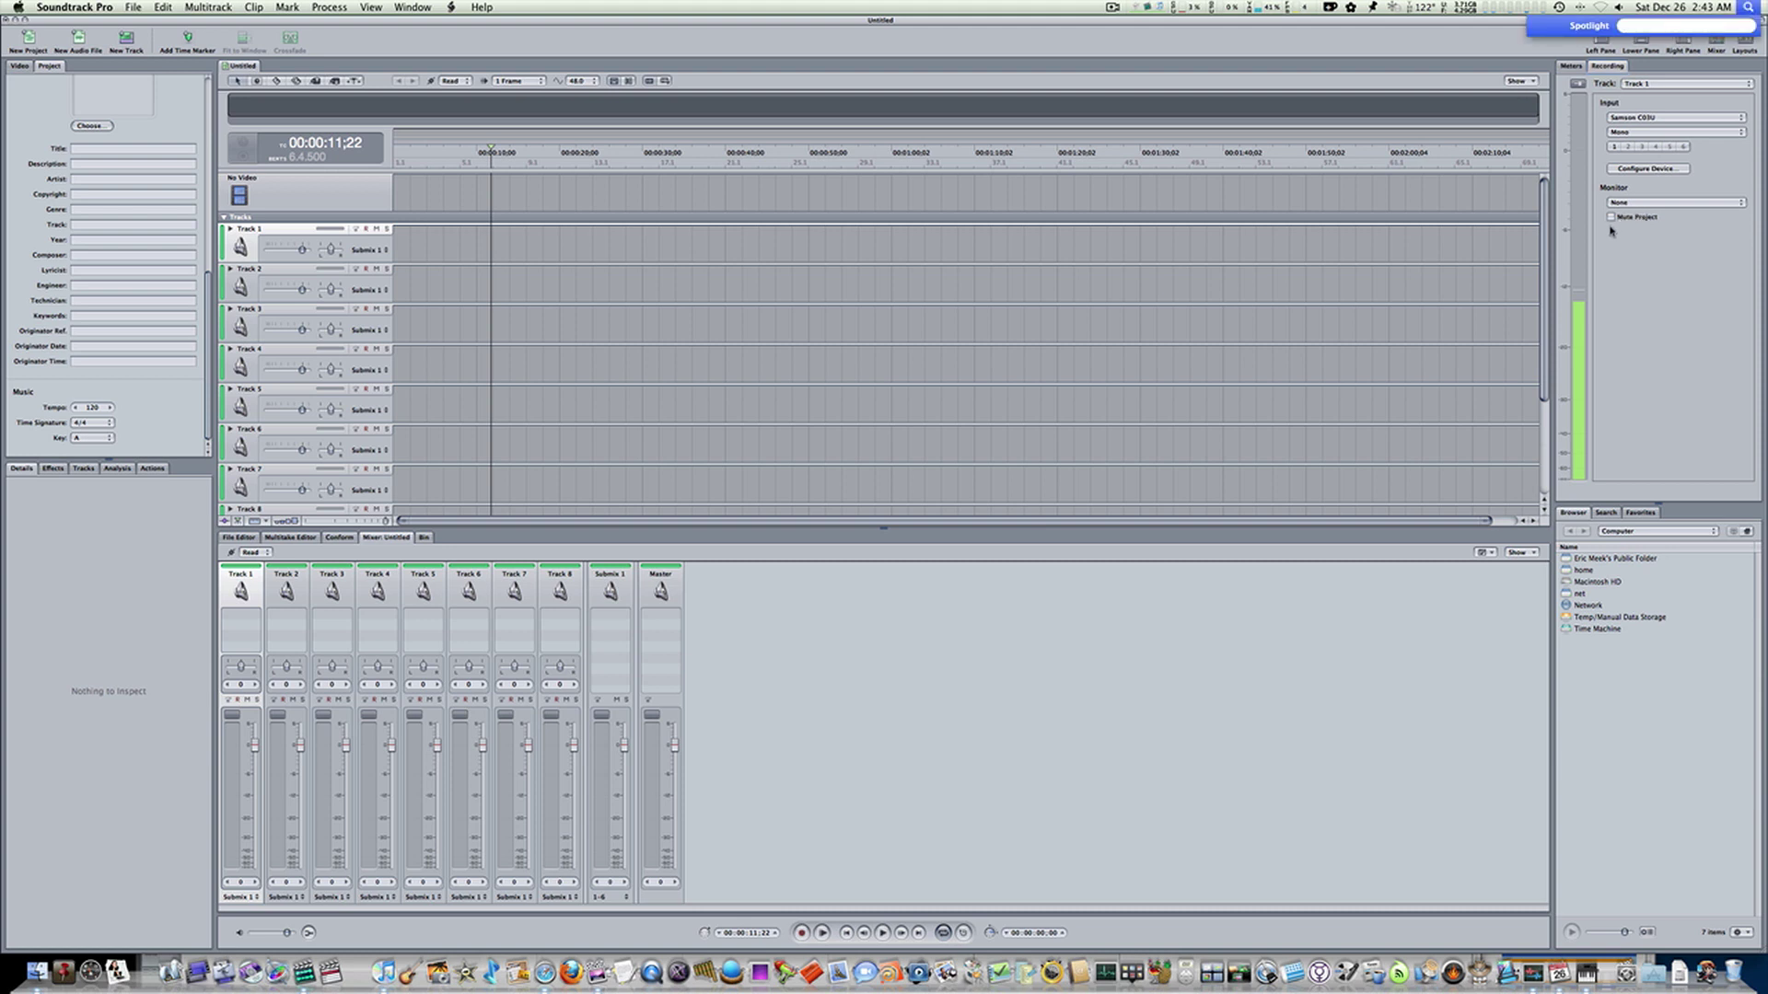
text(a)
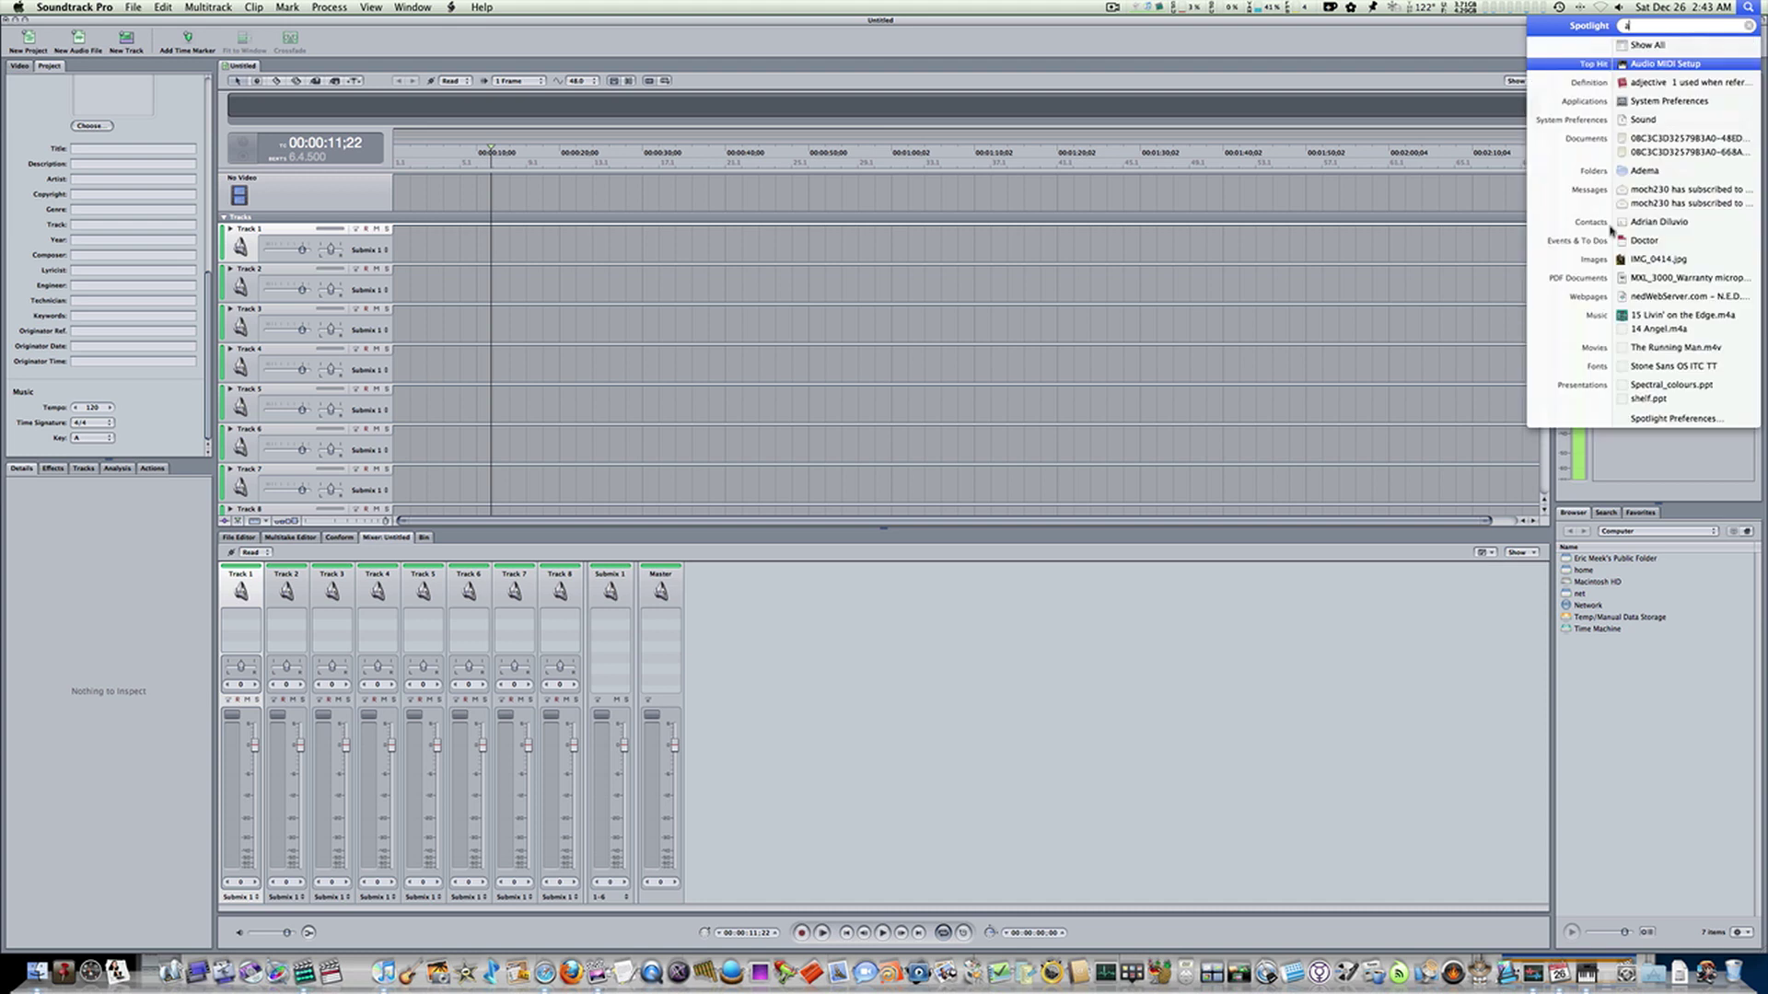
text(ud)
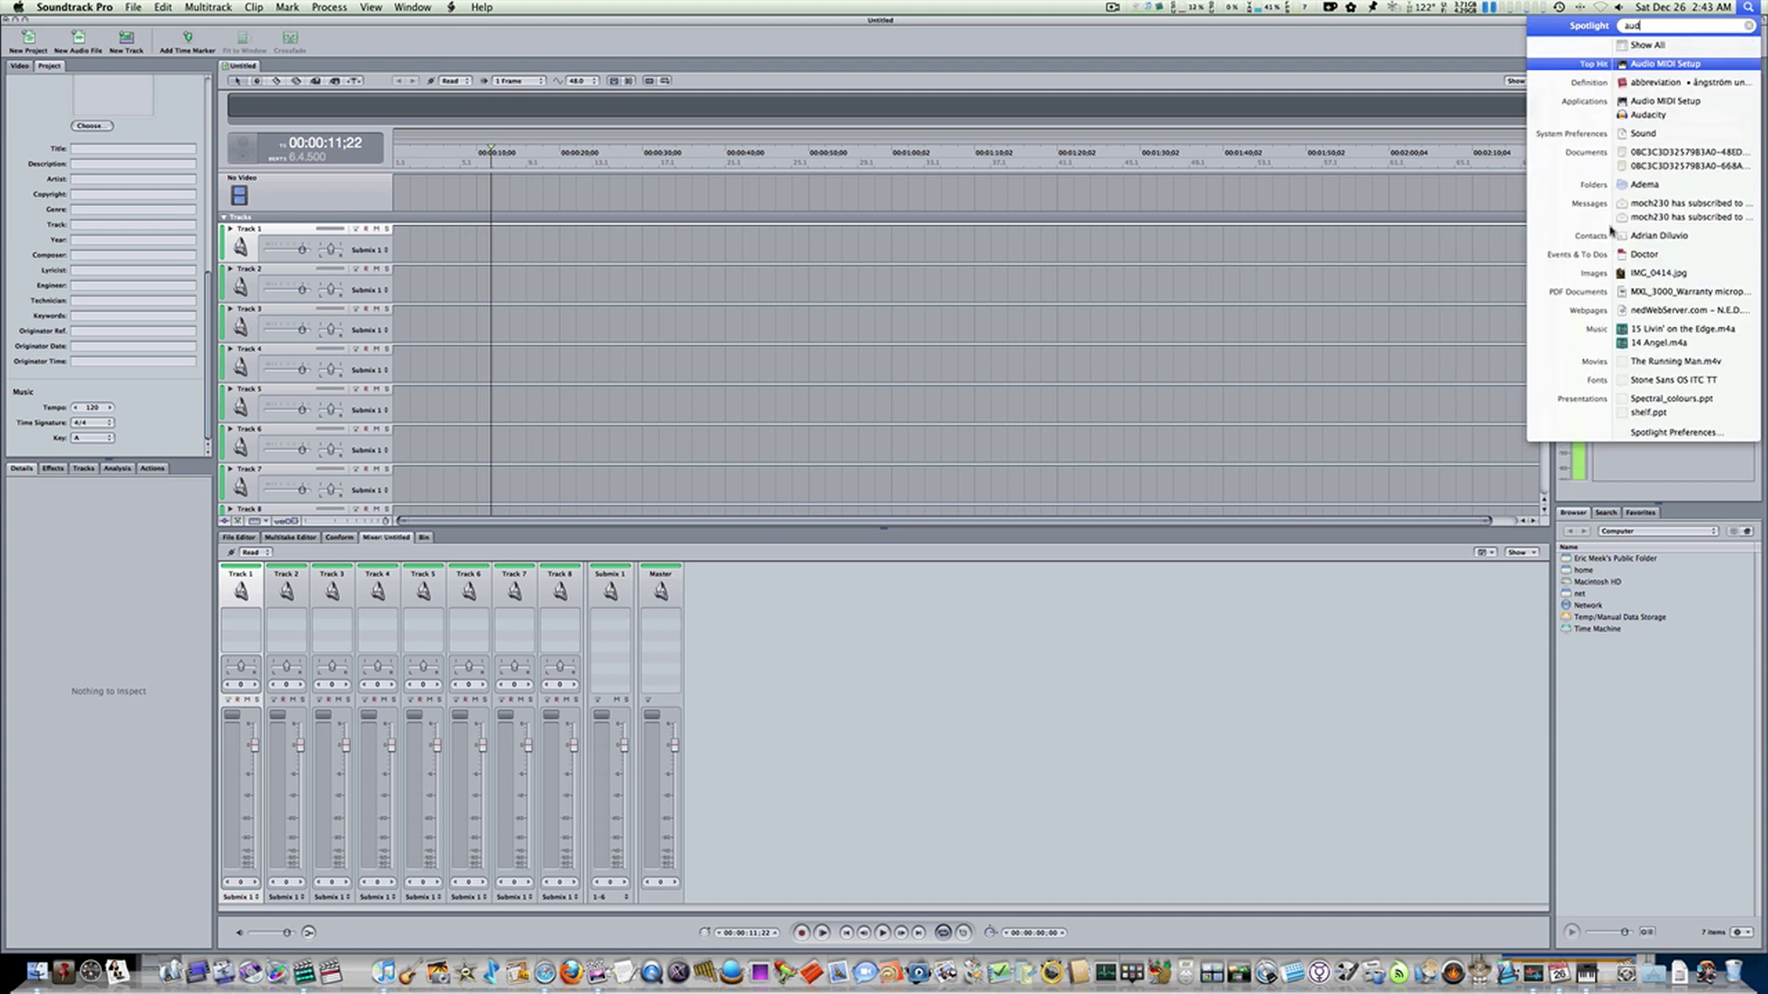
text(io midi)
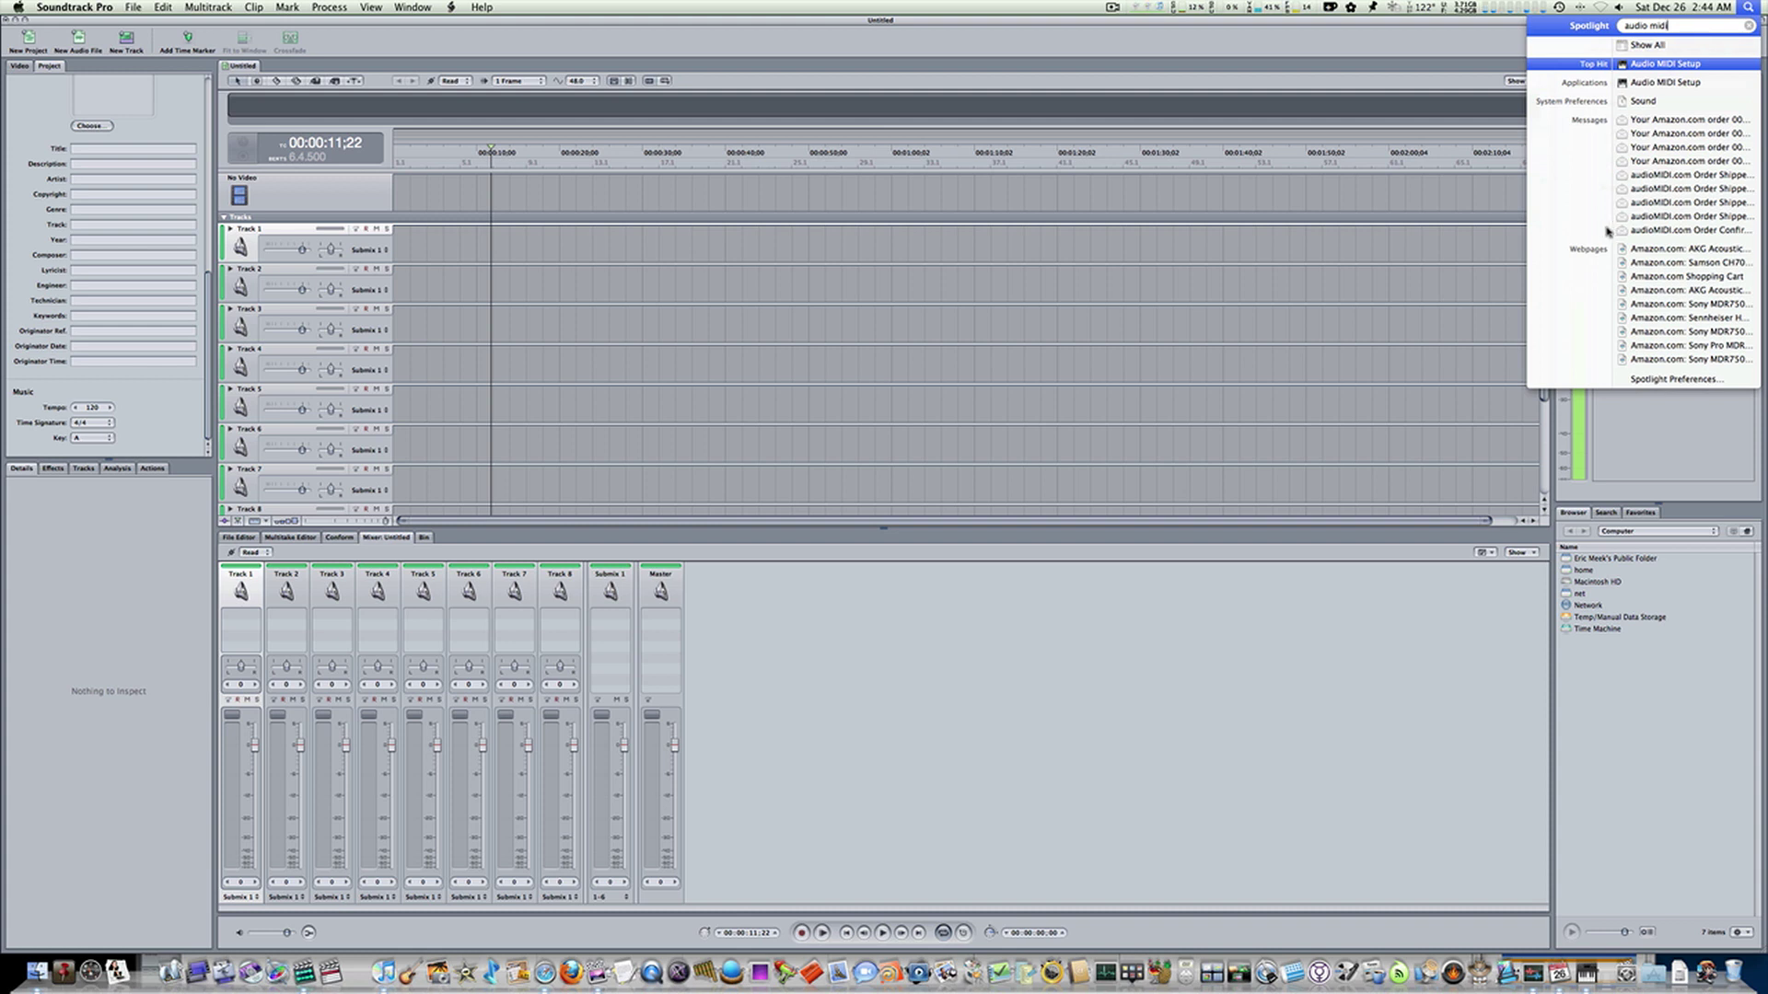
click(1660, 68)
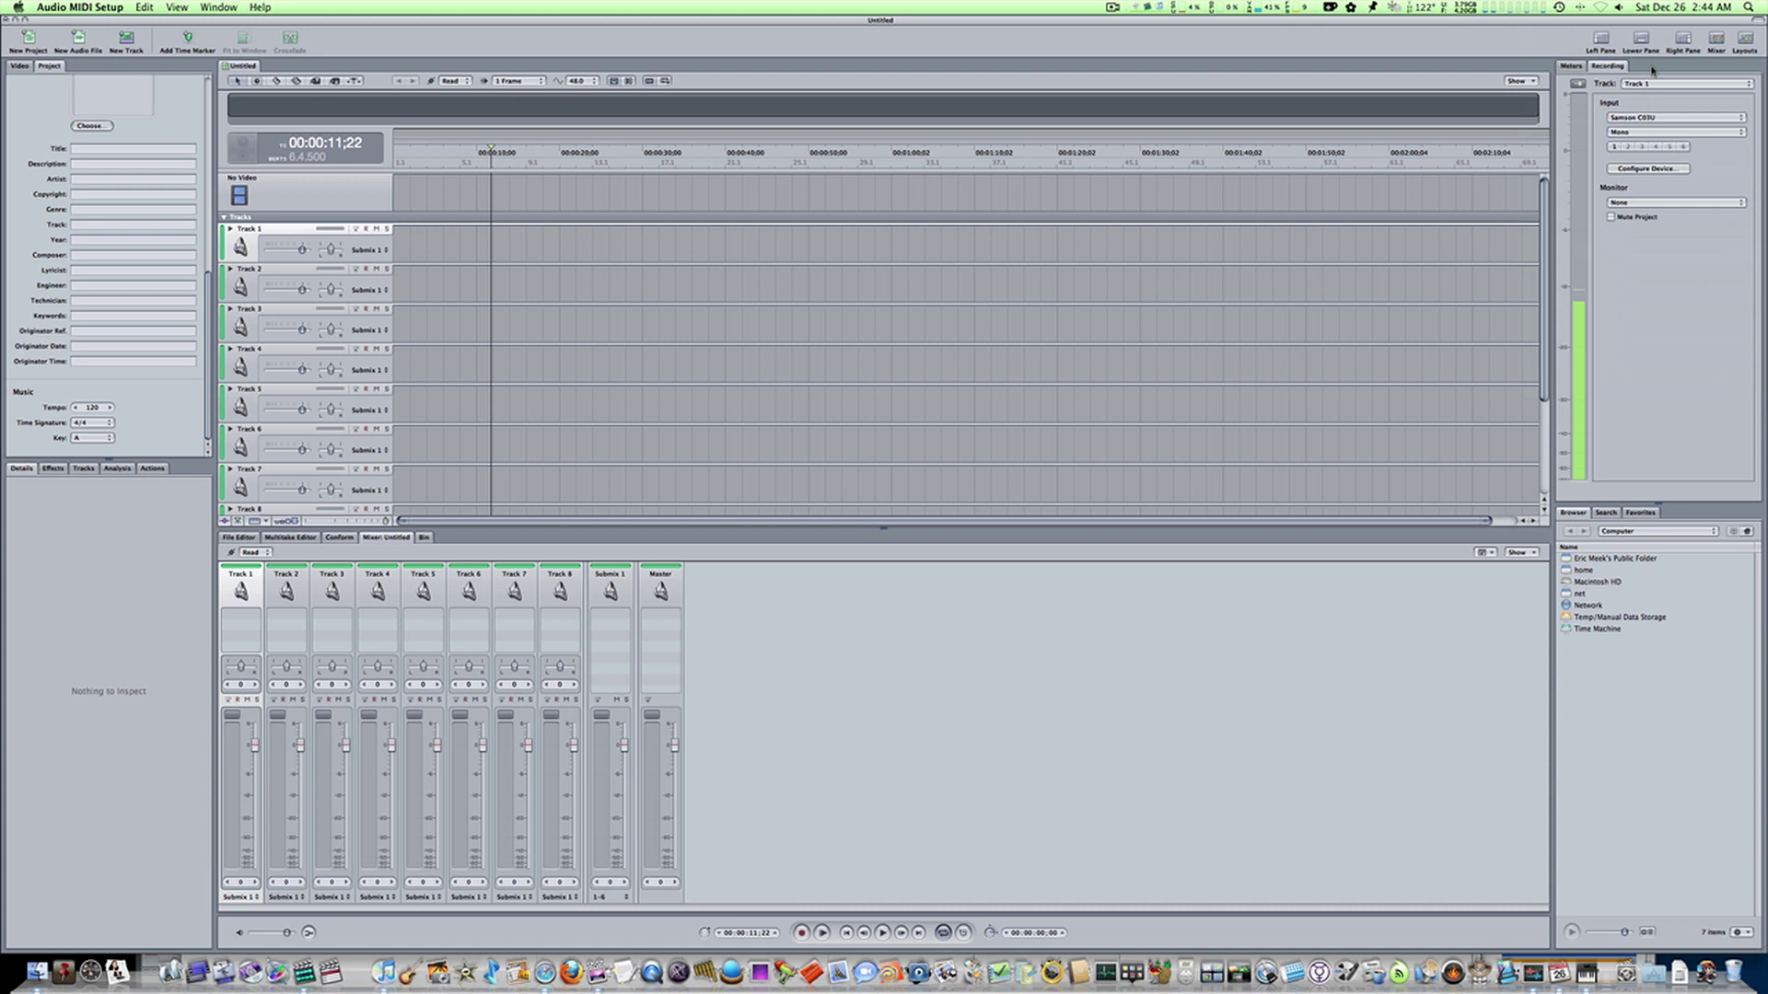
click(218, 7)
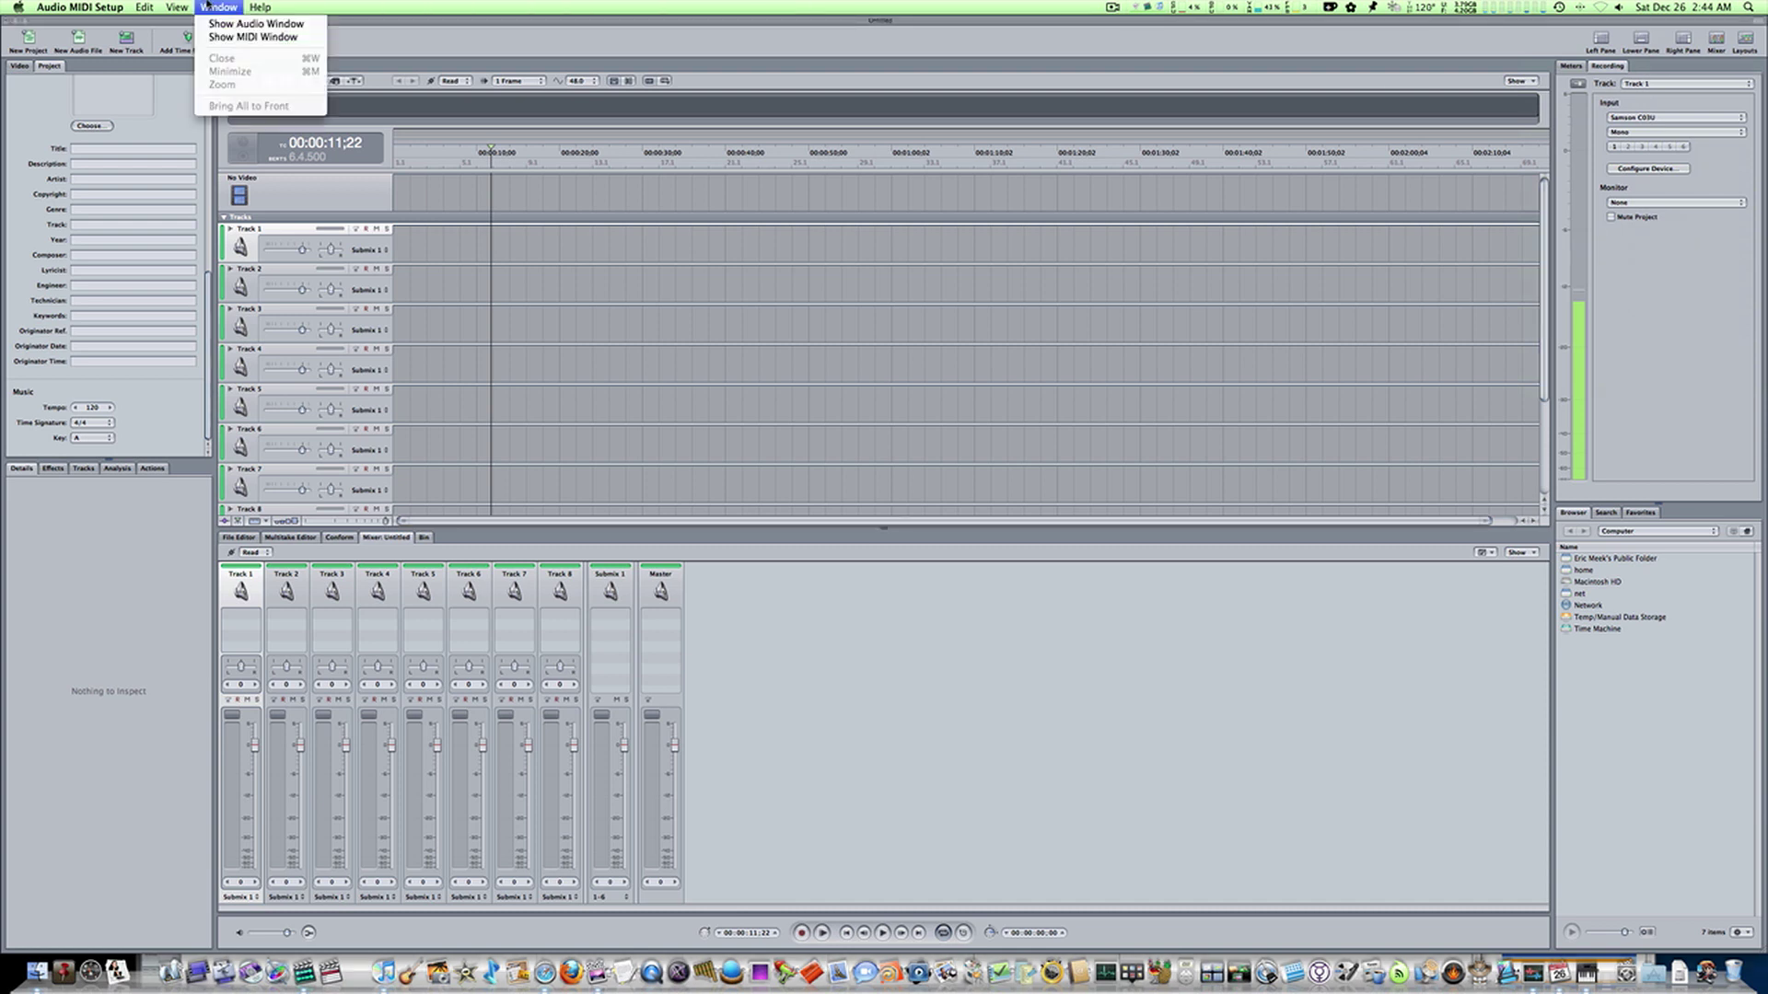
click(221, 23)
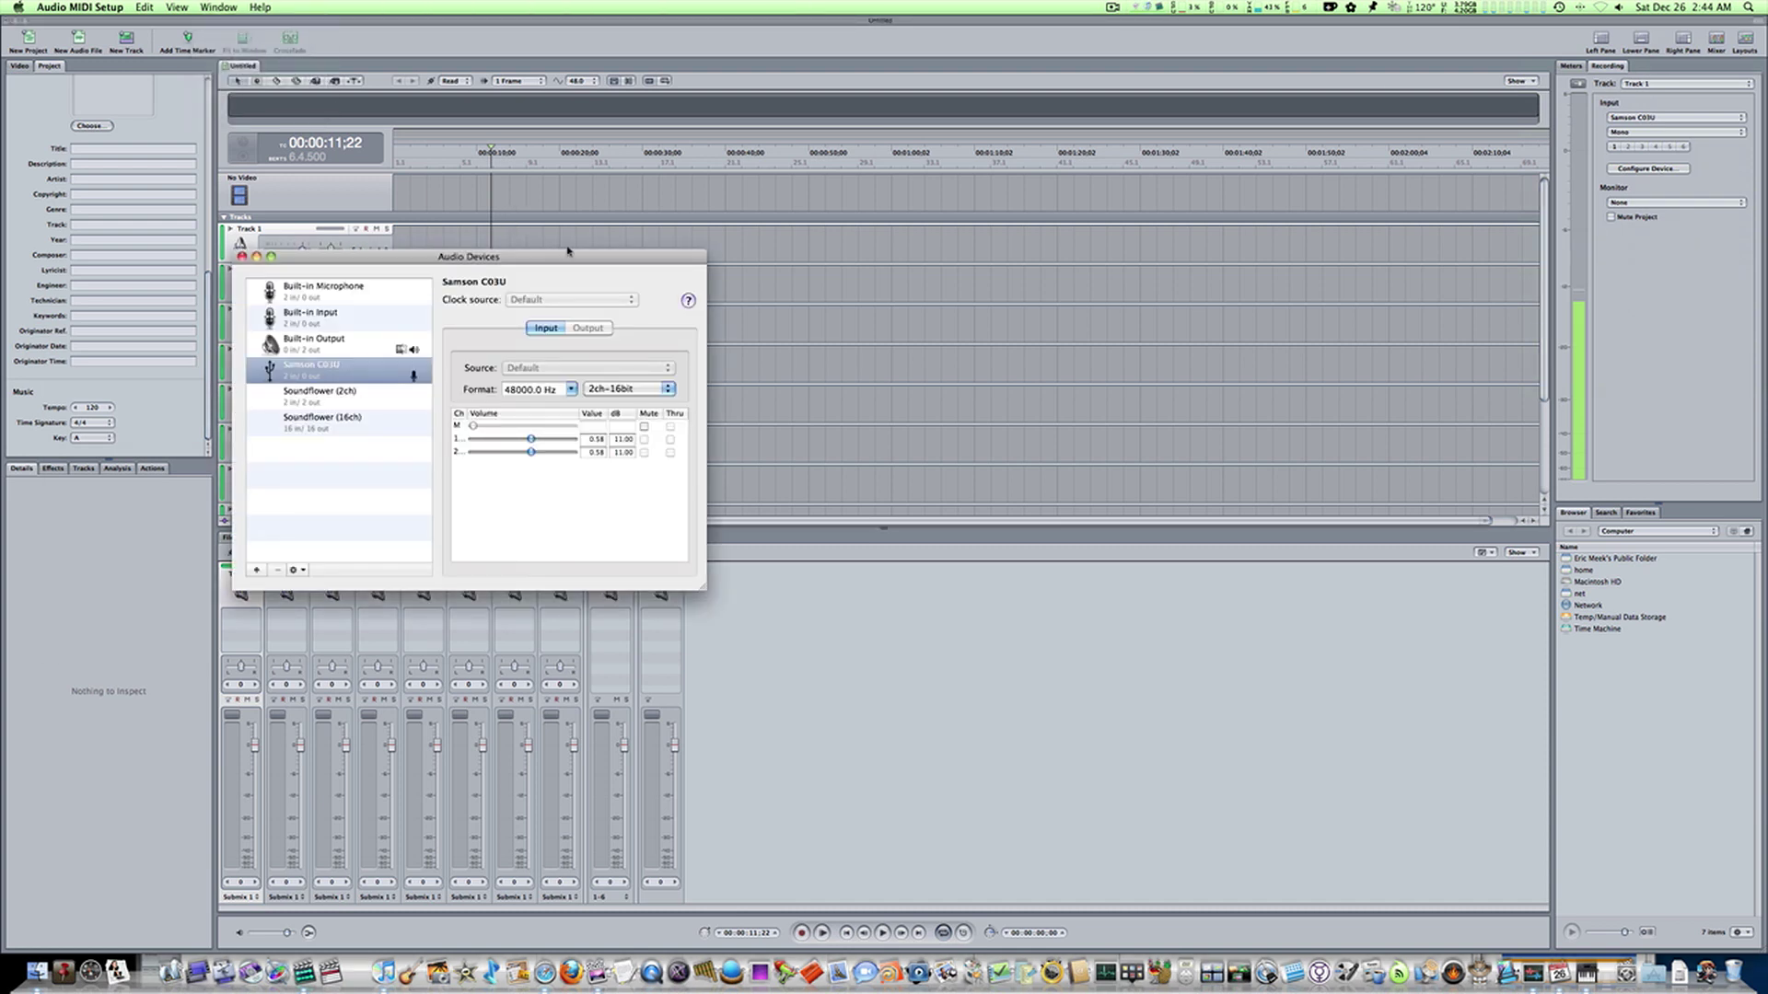
drag(570, 256, 1075, 220)
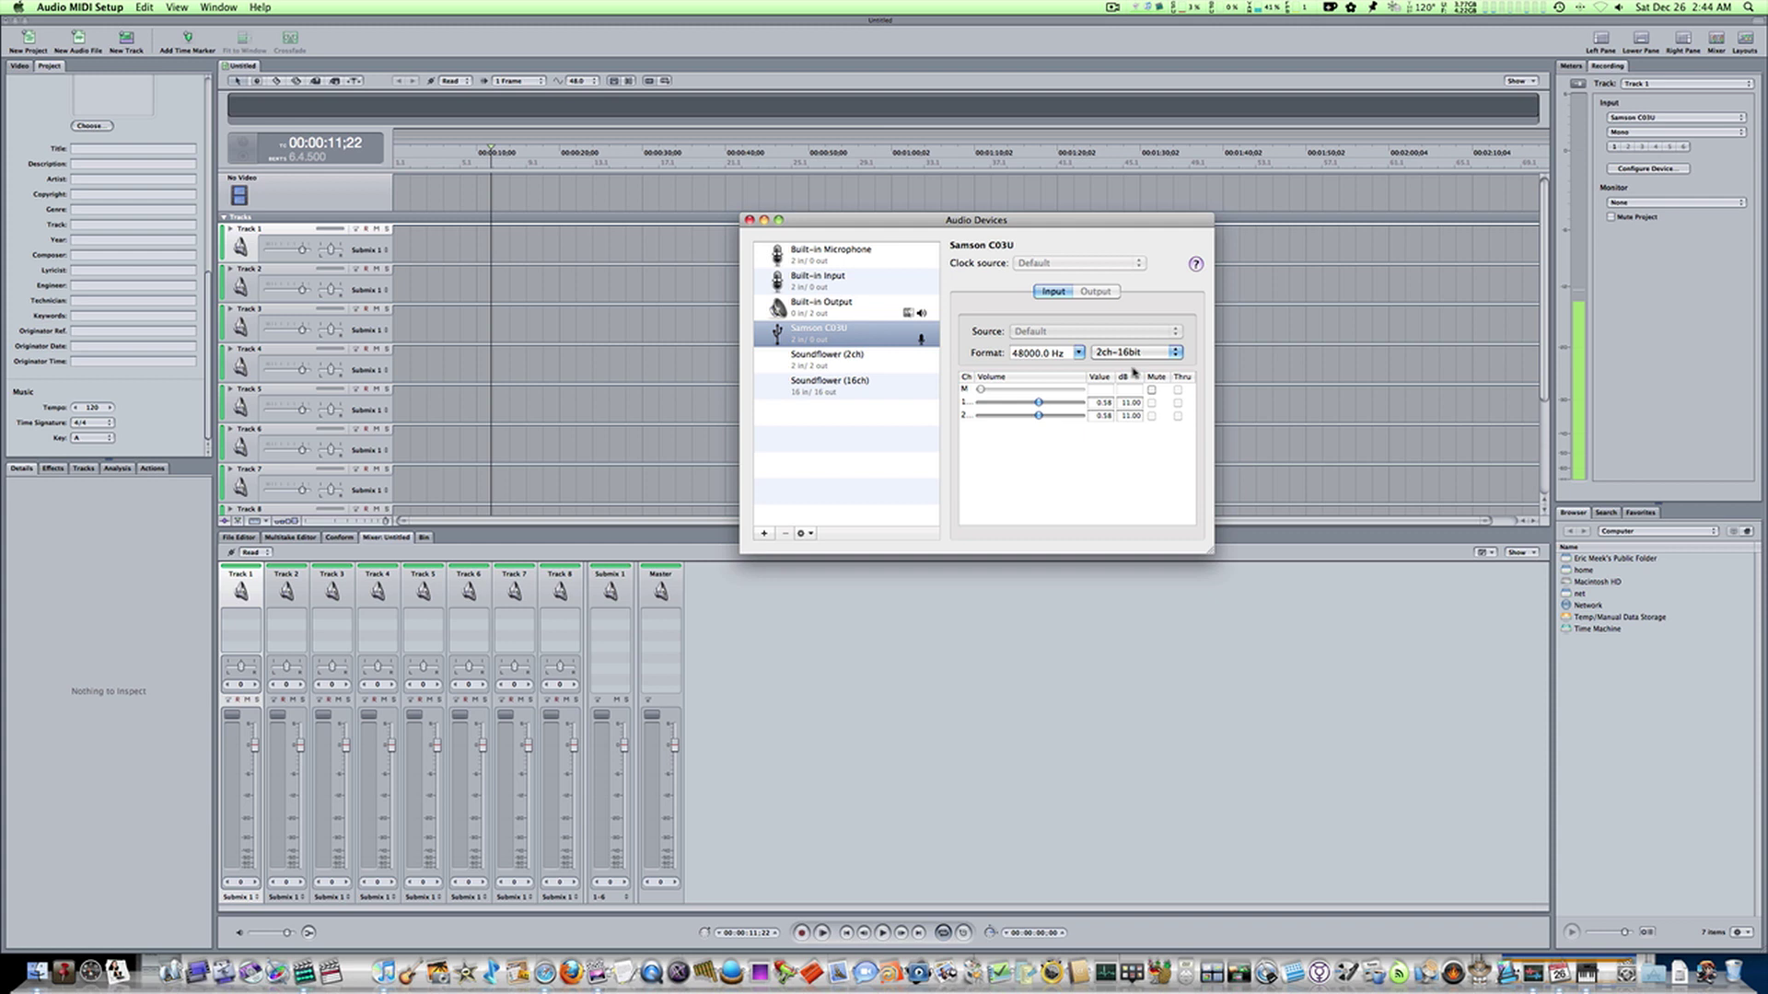
click(749, 221)
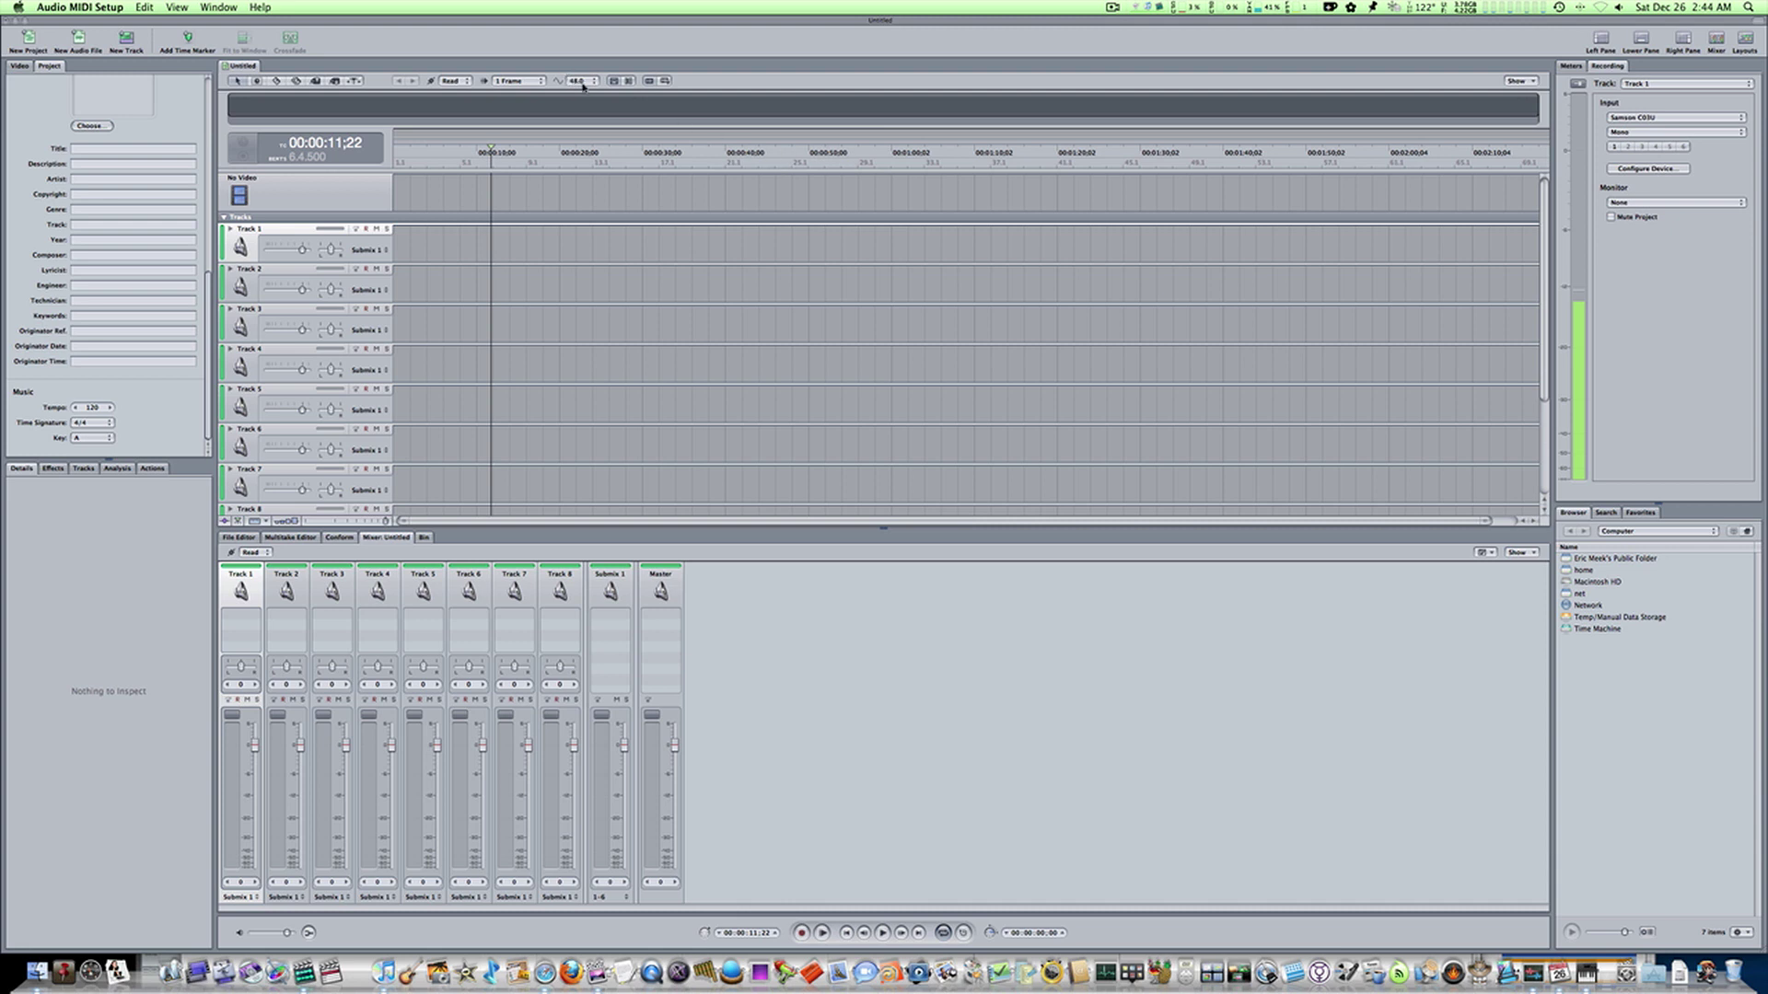
Back in Soundtrack Pro, confirm Samson C03U as the recording input
click(1669, 120)
click(1667, 120)
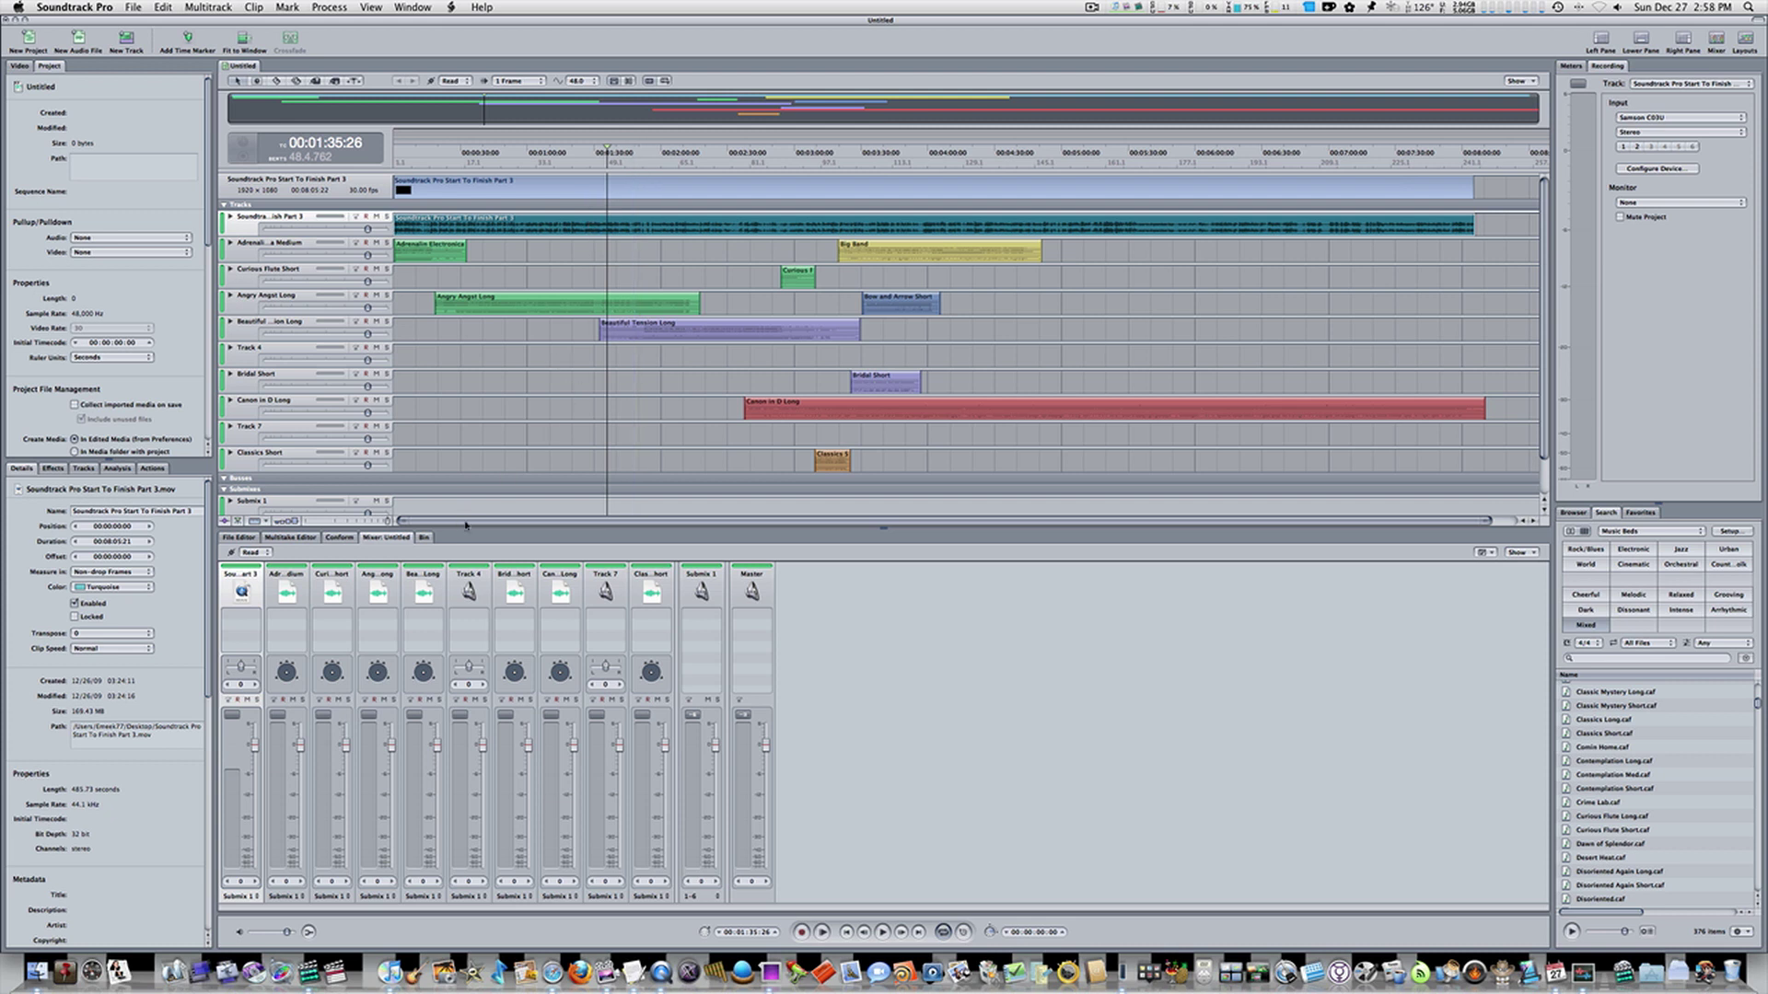
Zoom into the early timeline and switch tracks to the largest height for detailed waveforms
scroll(413, 523, right, 3)
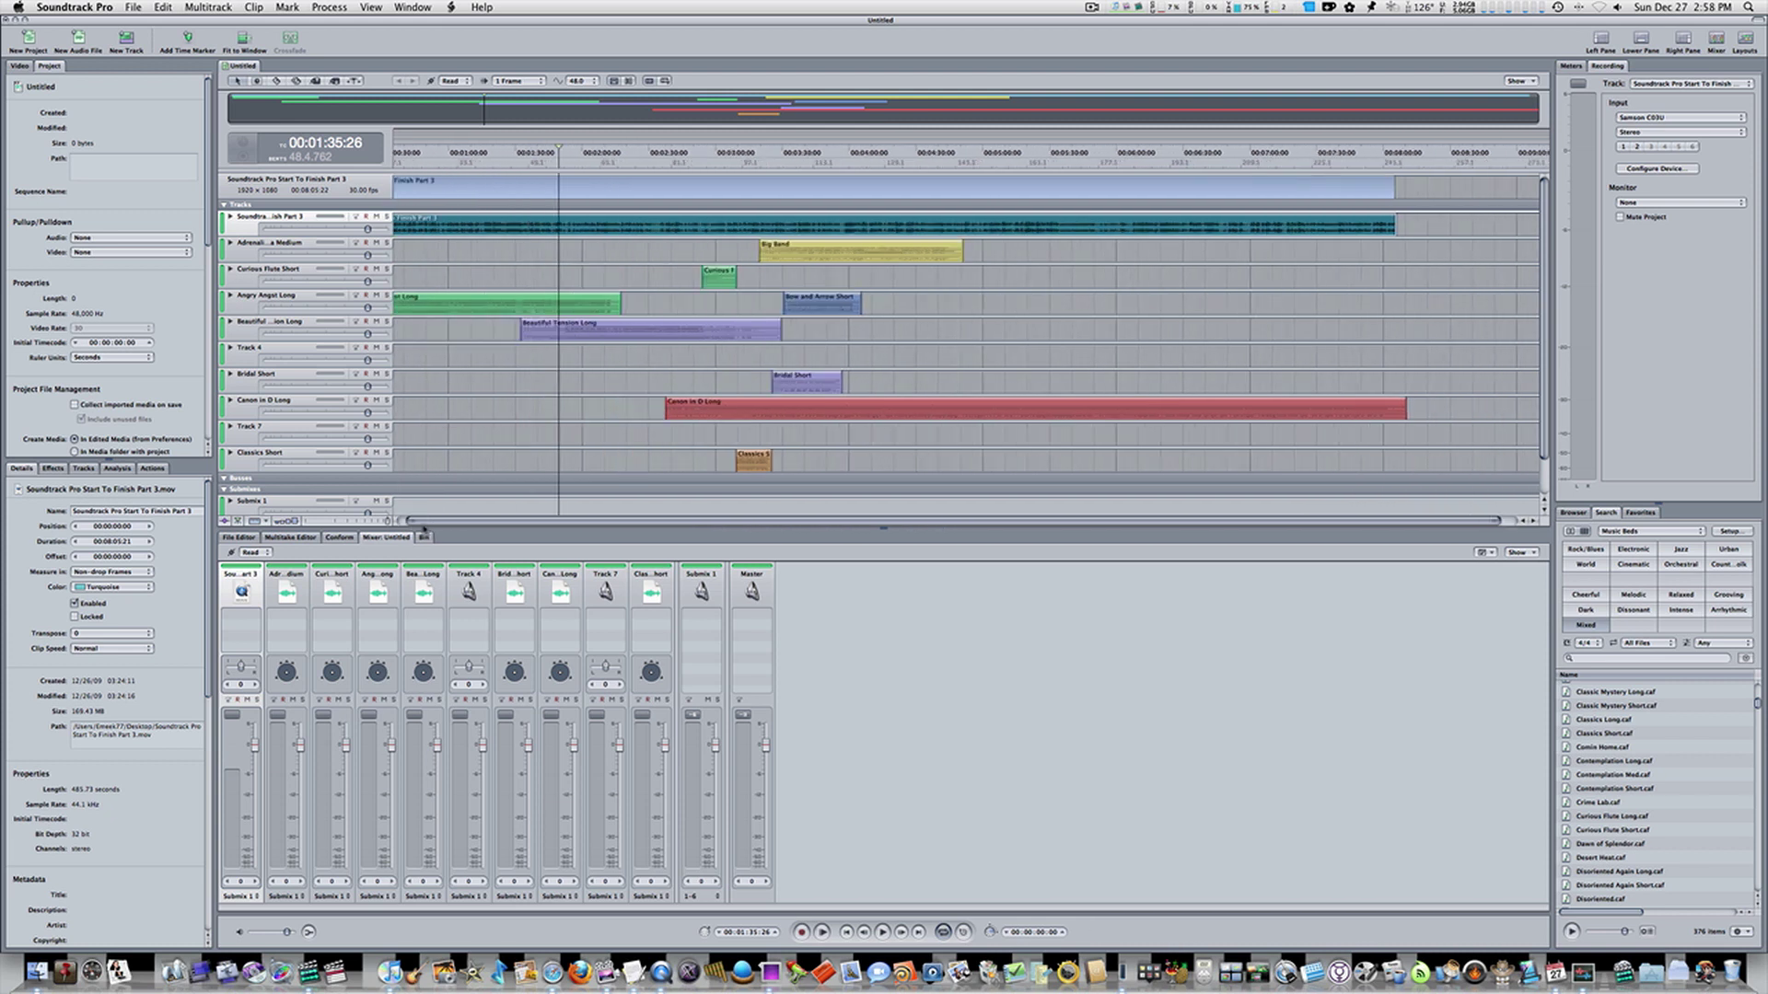
scroll(413, 523, left, 3)
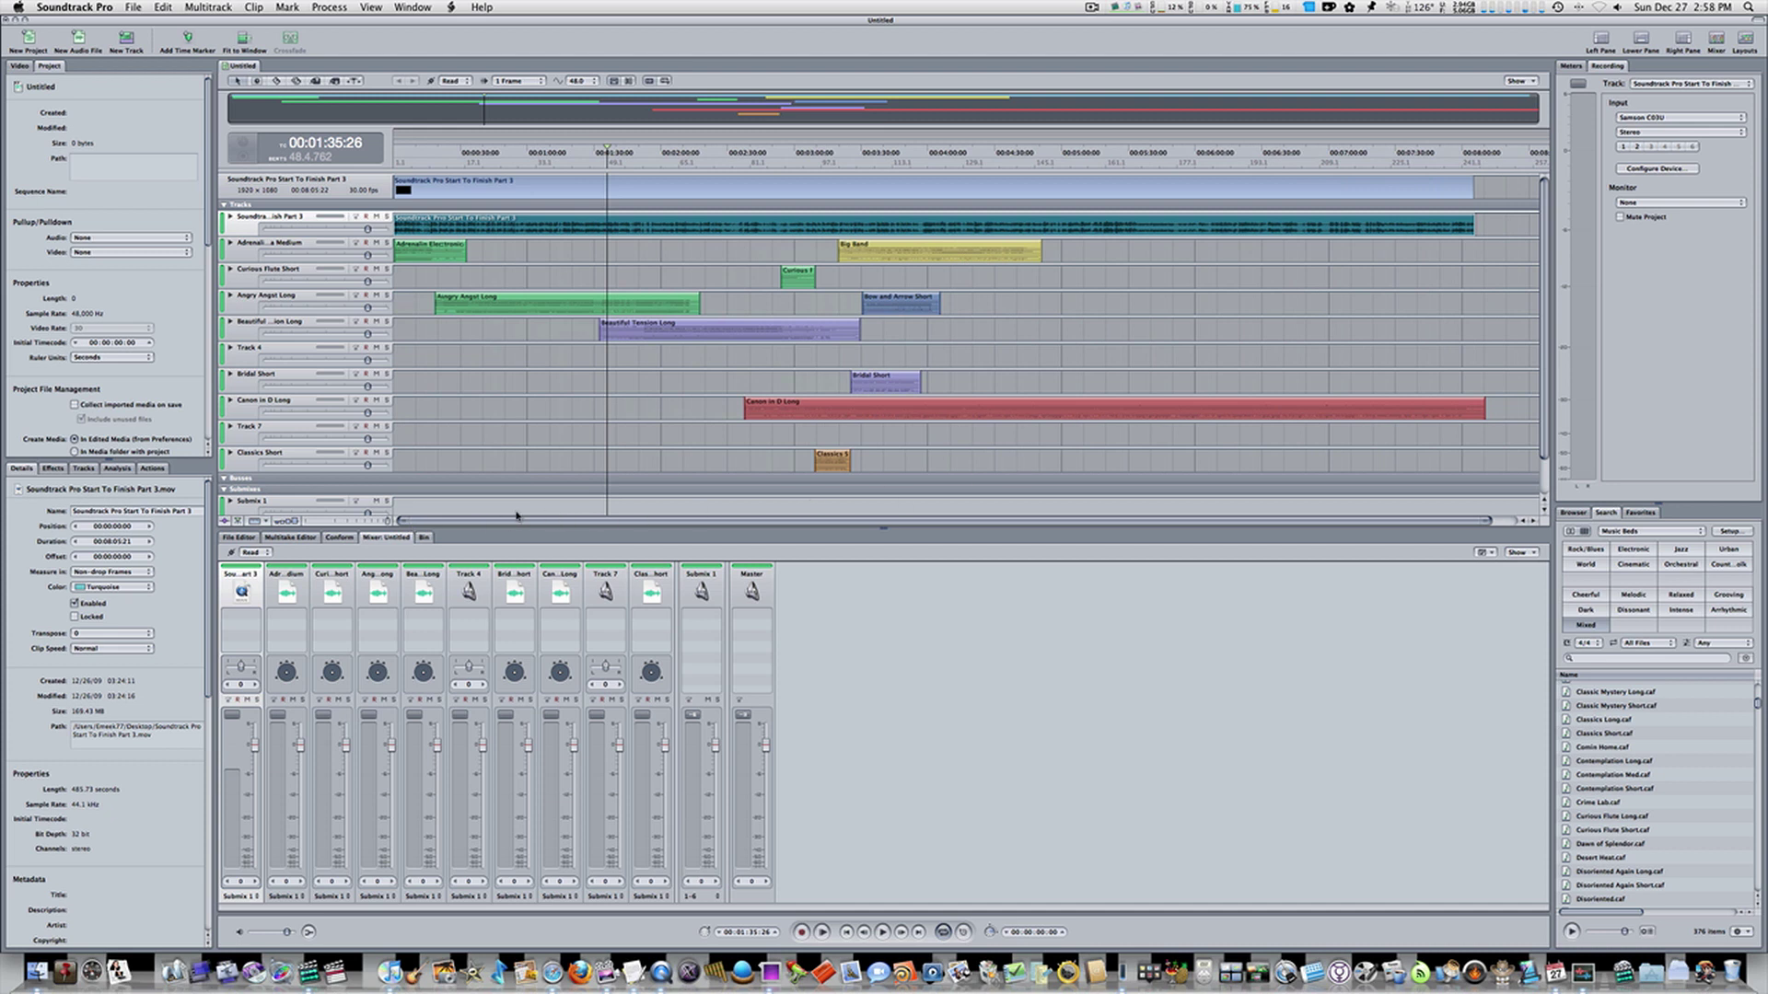
mouse_move(398, 522)
mouse_down()
mouse_move(830, 526)
mouse_move(374, 521)
mouse_up()
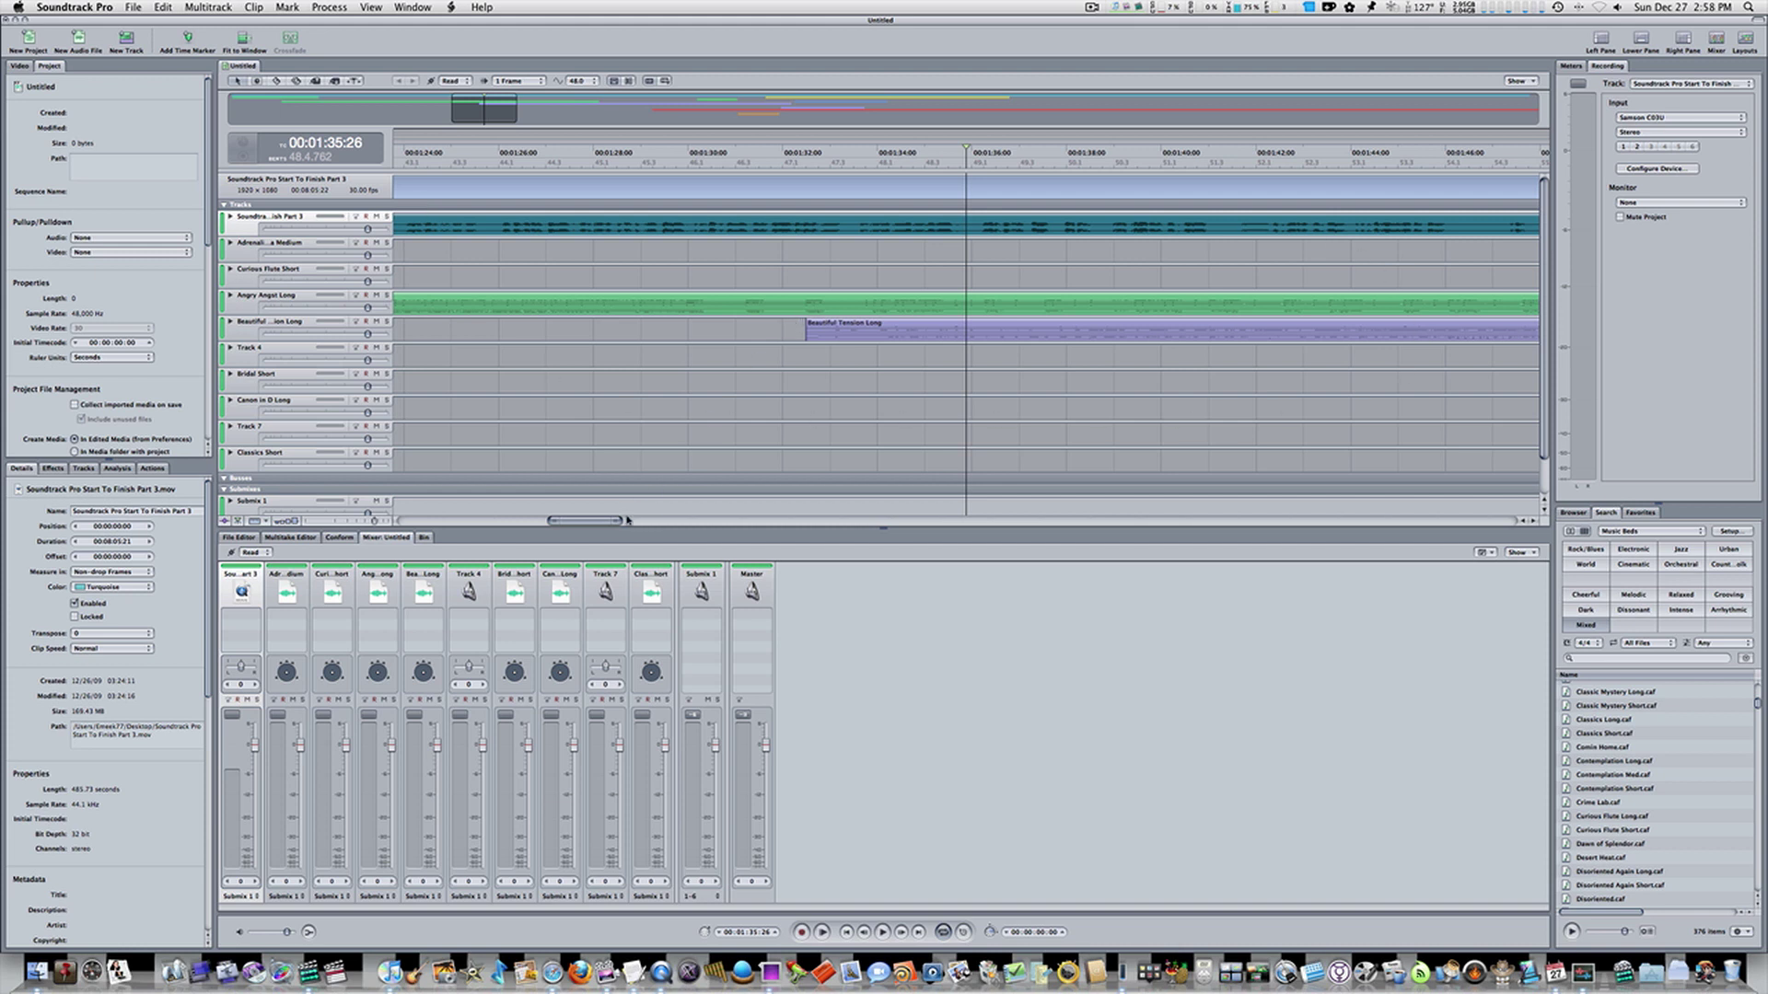
drag(627, 520, 716, 522)
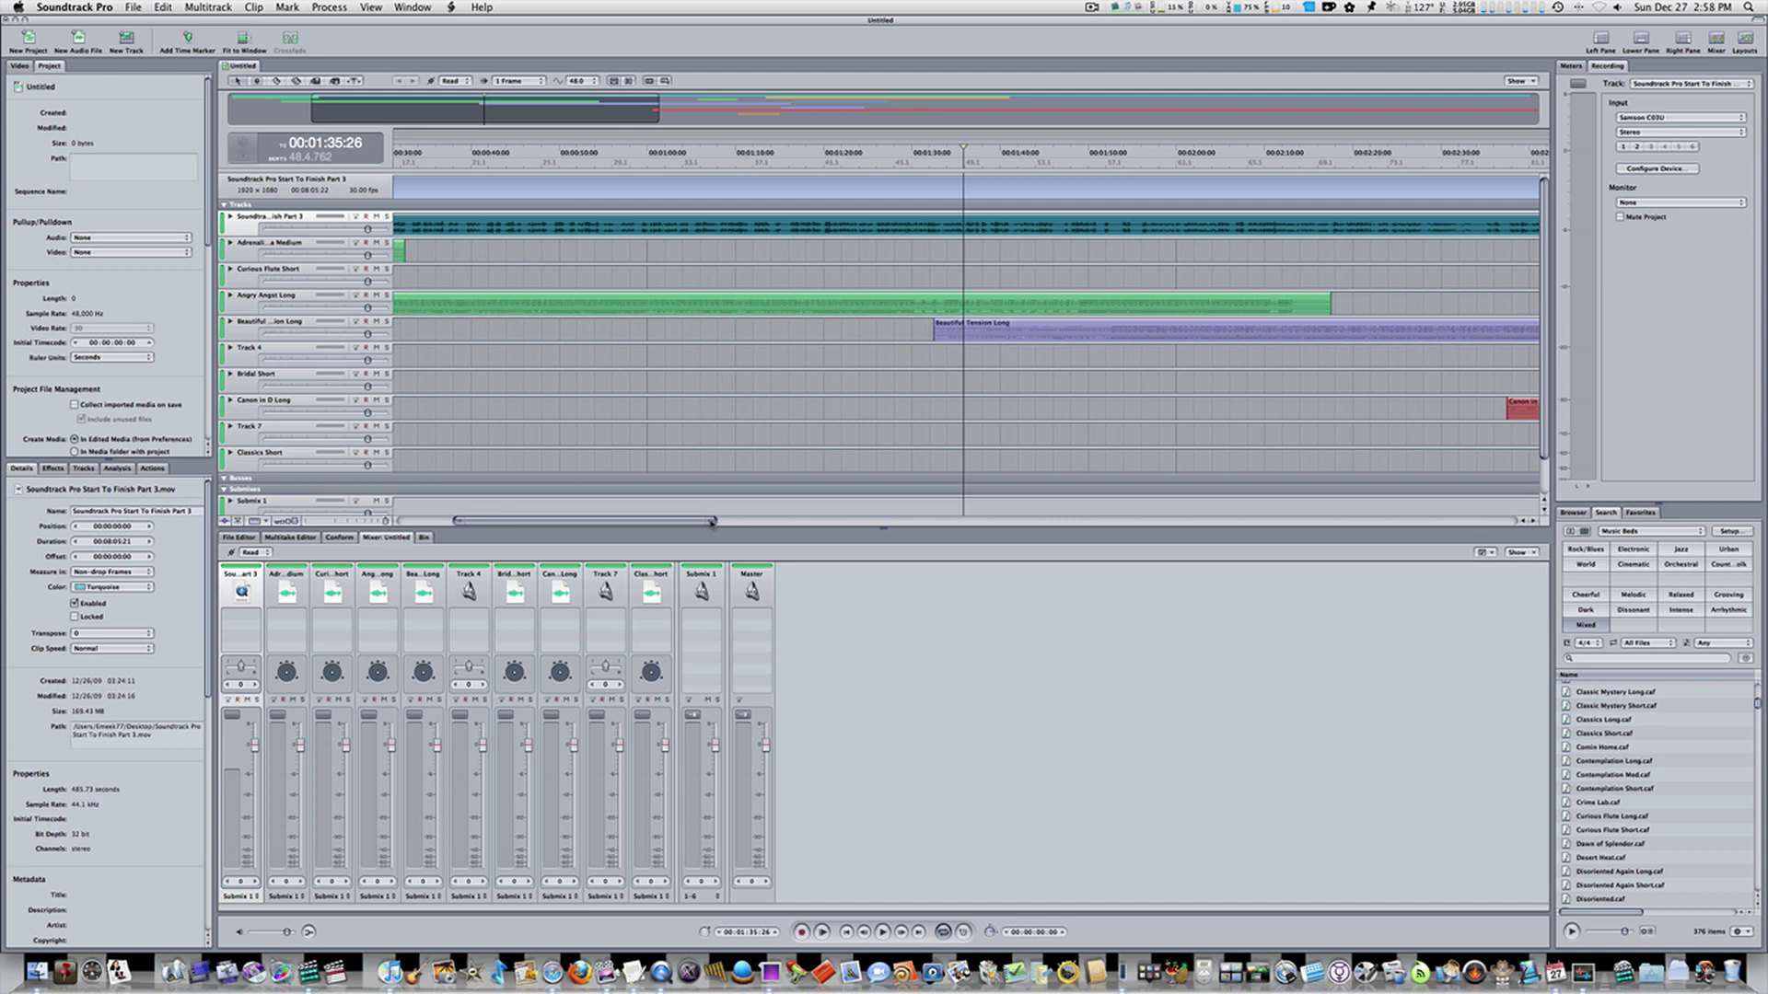
drag(713, 522, 658, 523)
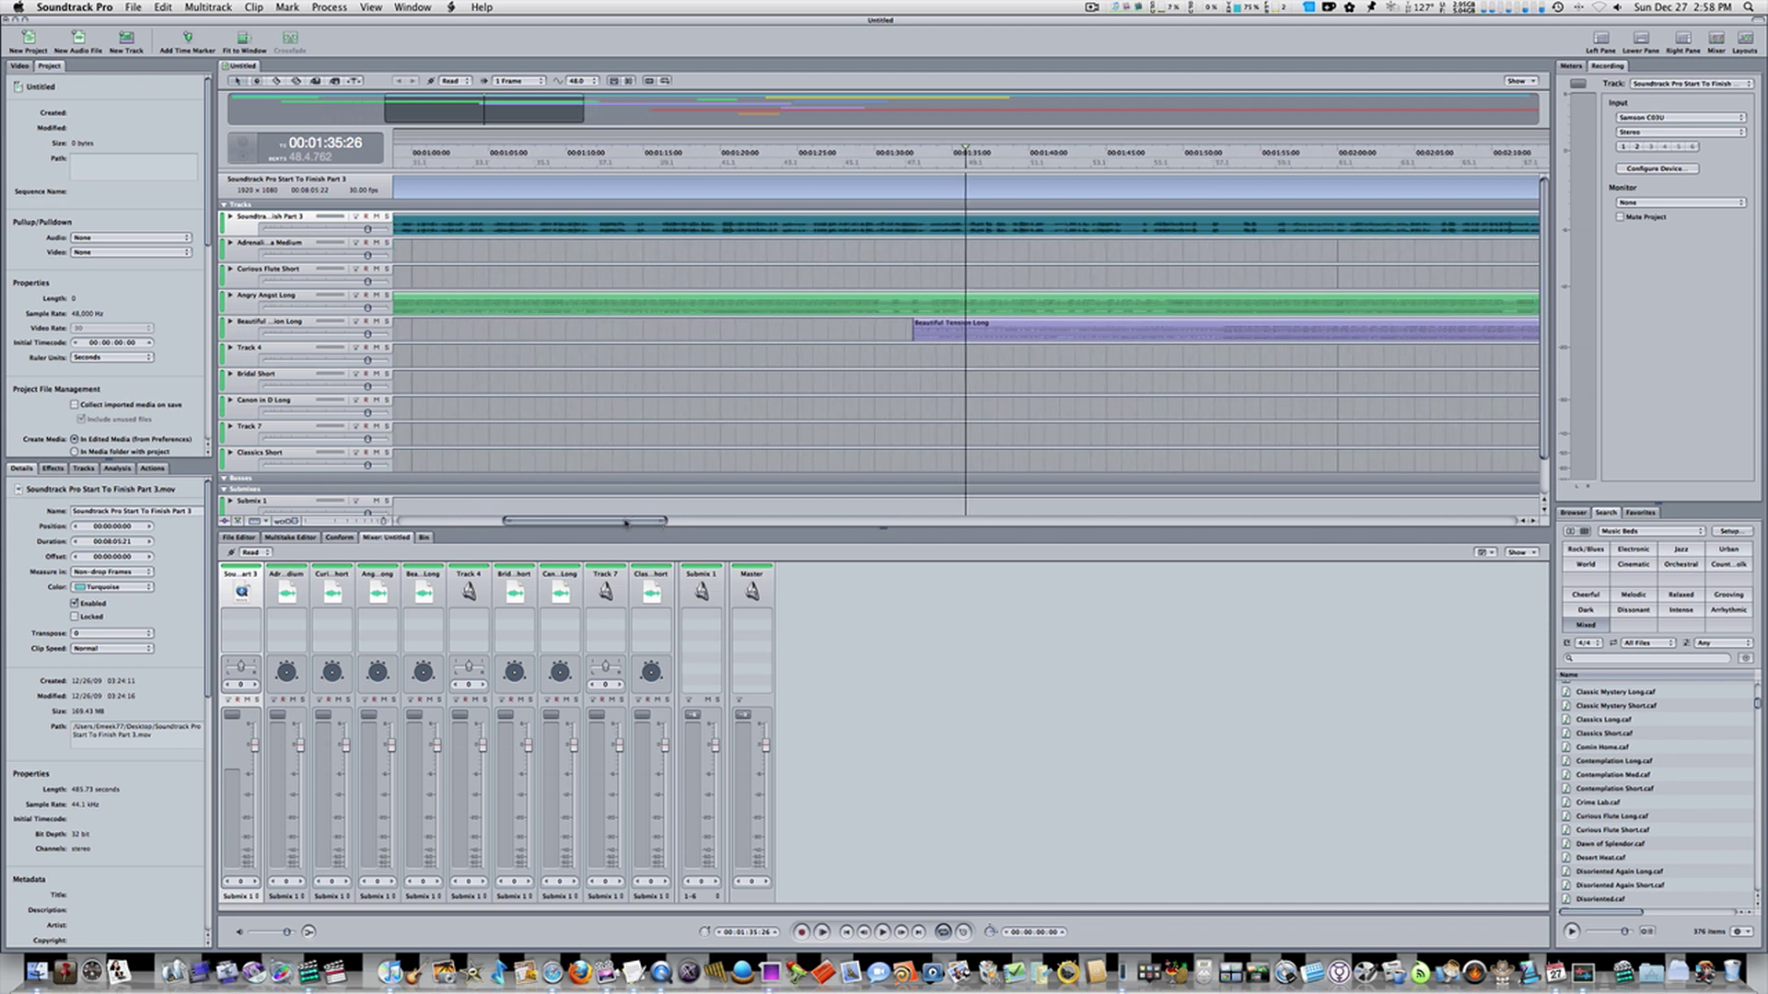
click(284, 523)
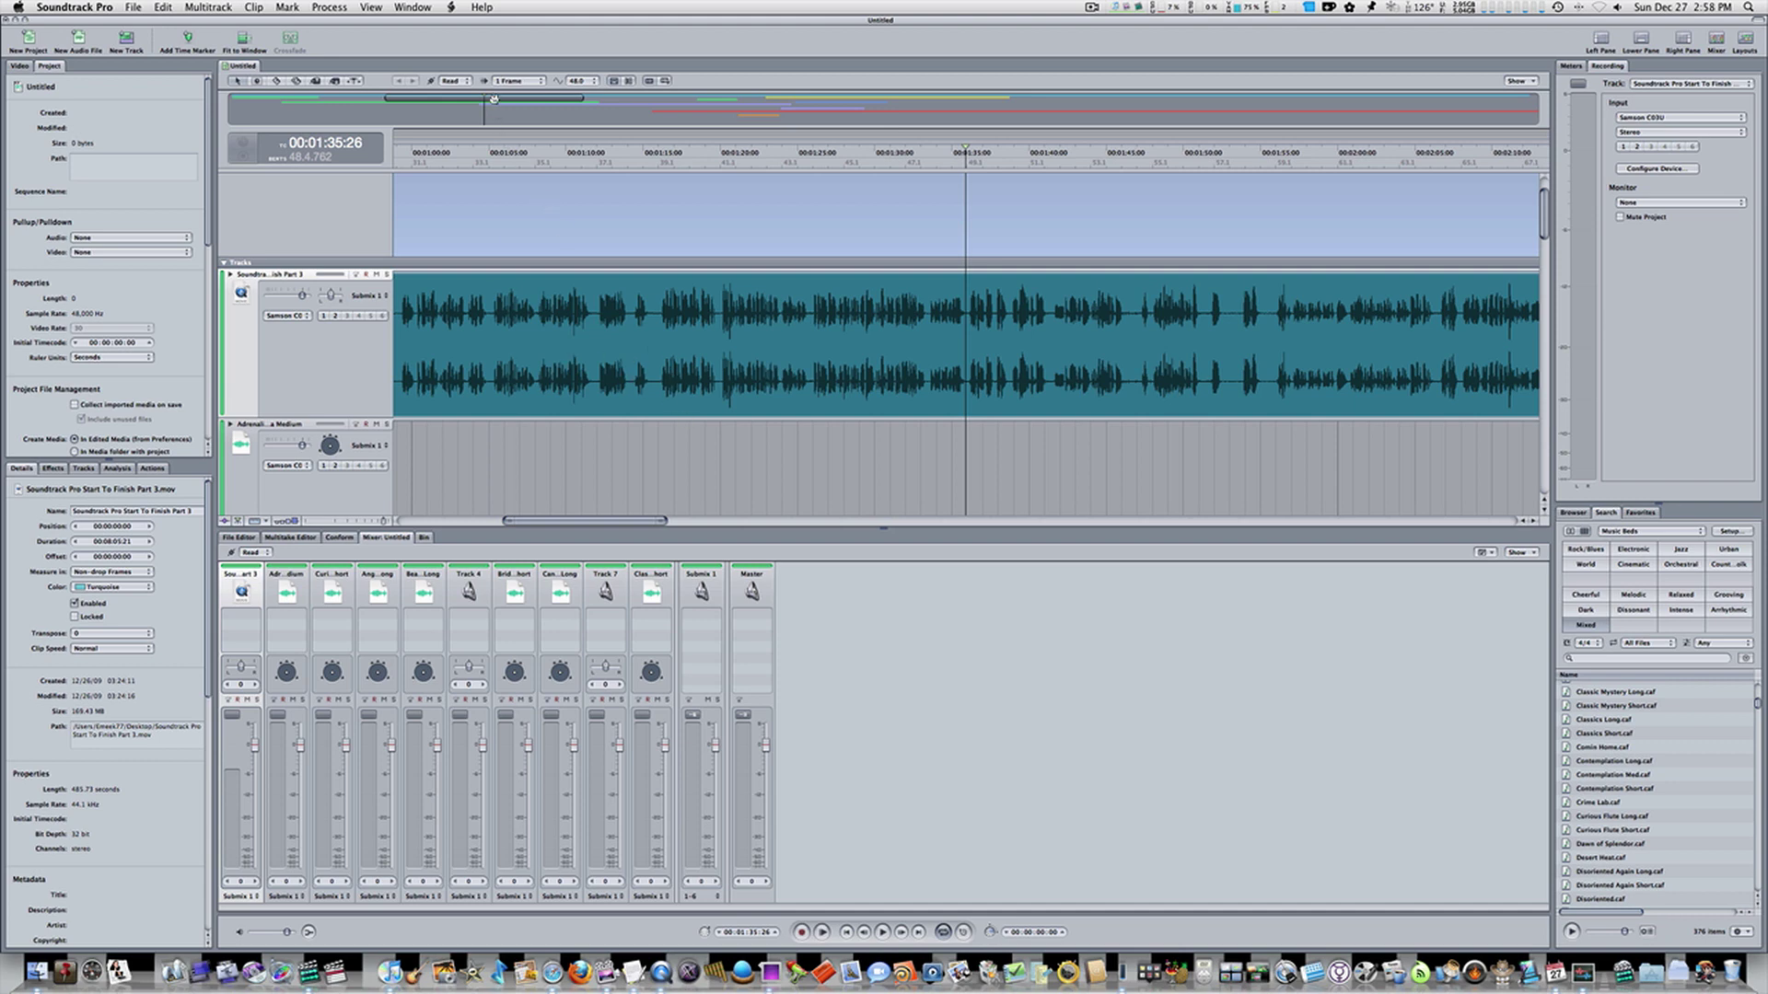
Fit the whole project in view with Shift-Z and set every track to the smallest height
drag(493, 98, 790, 118)
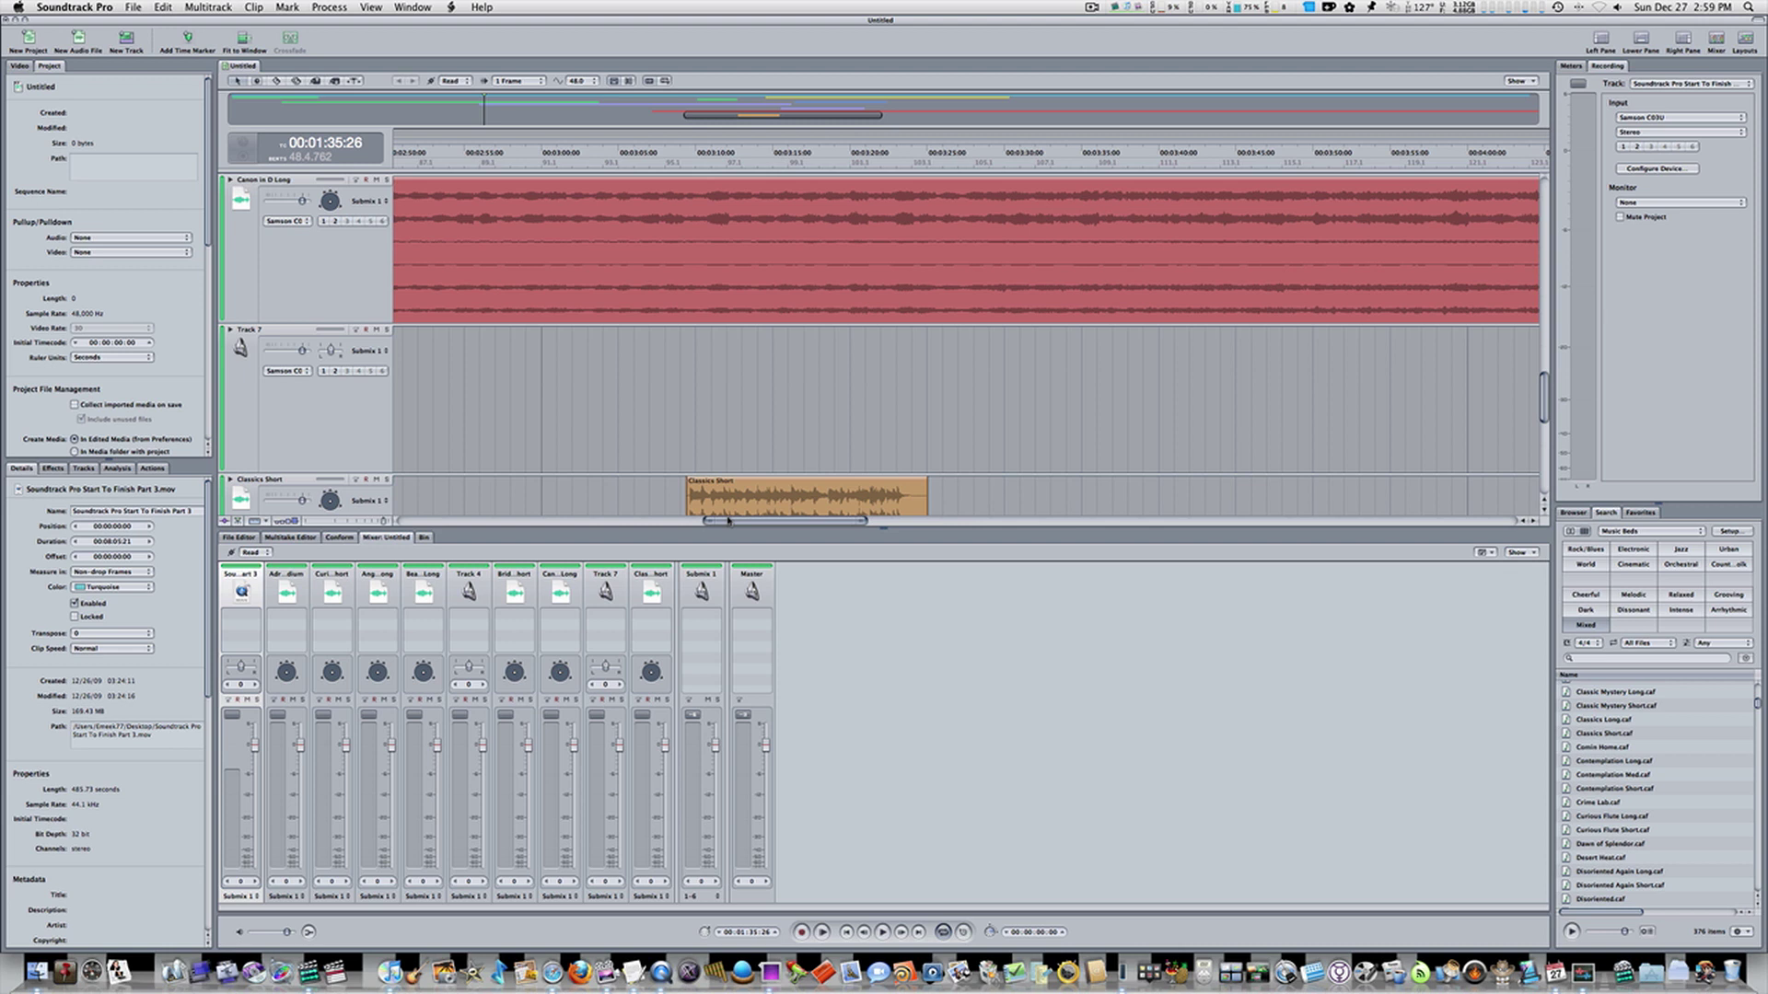
drag(707, 521, 632, 521)
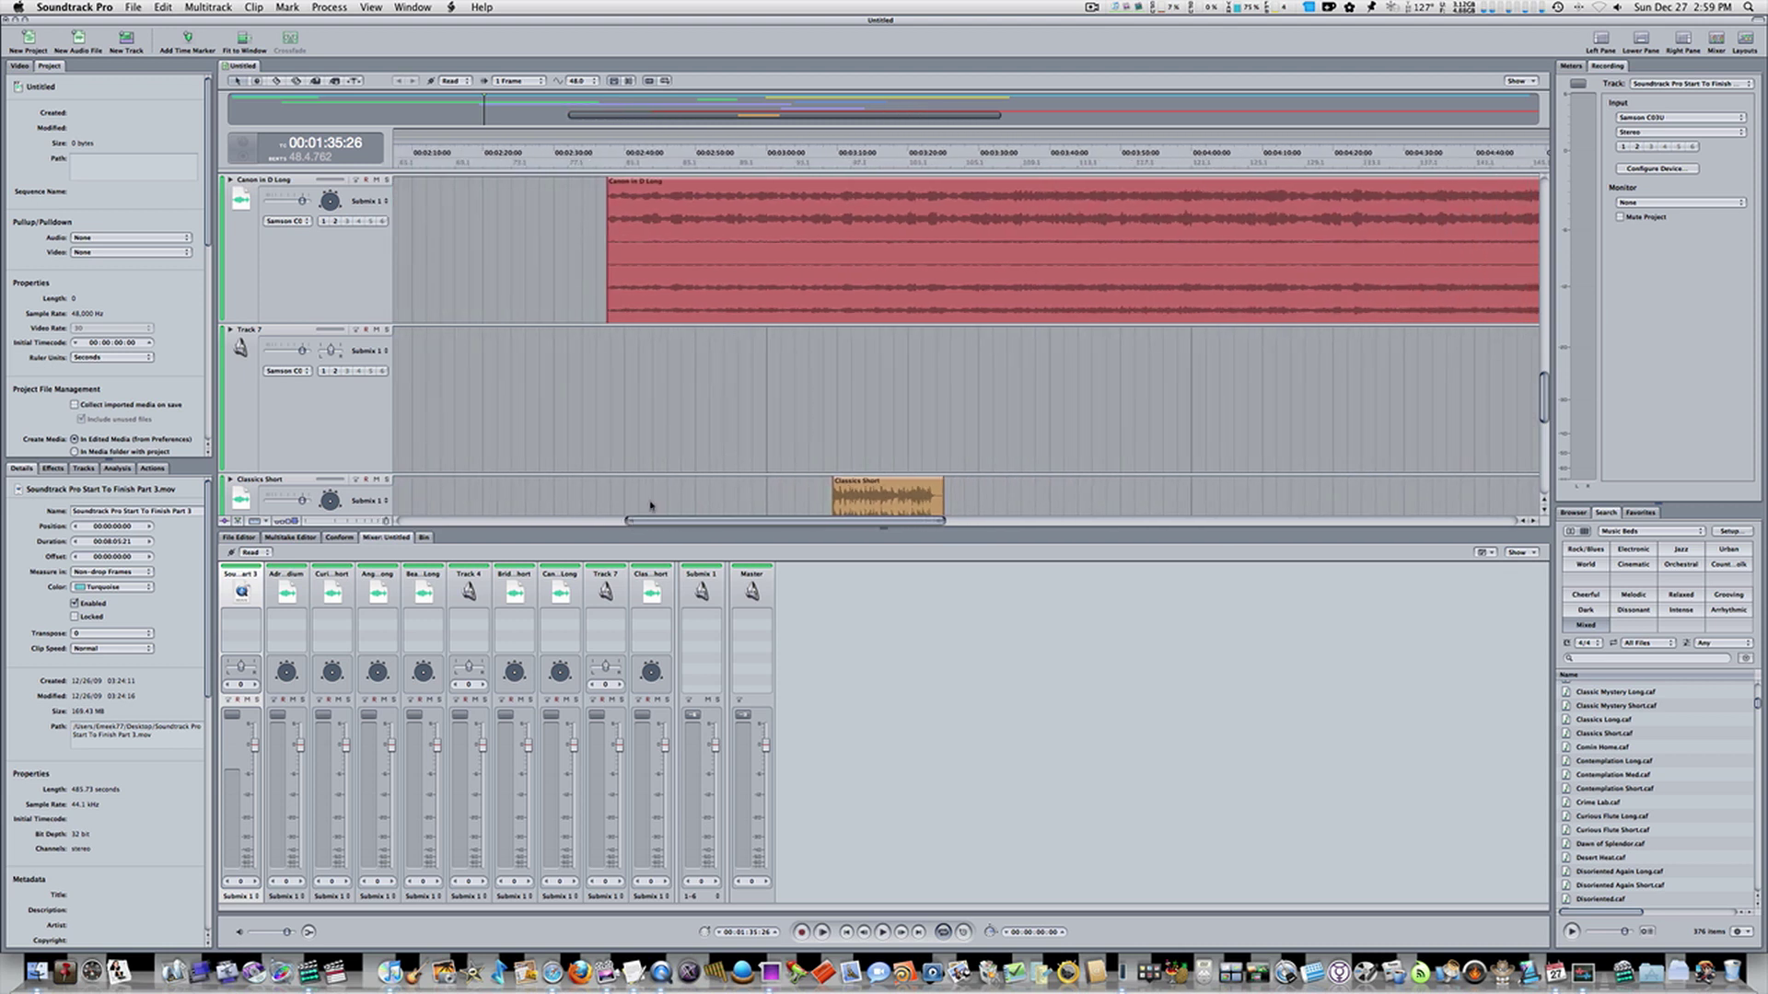
key(shift+z)
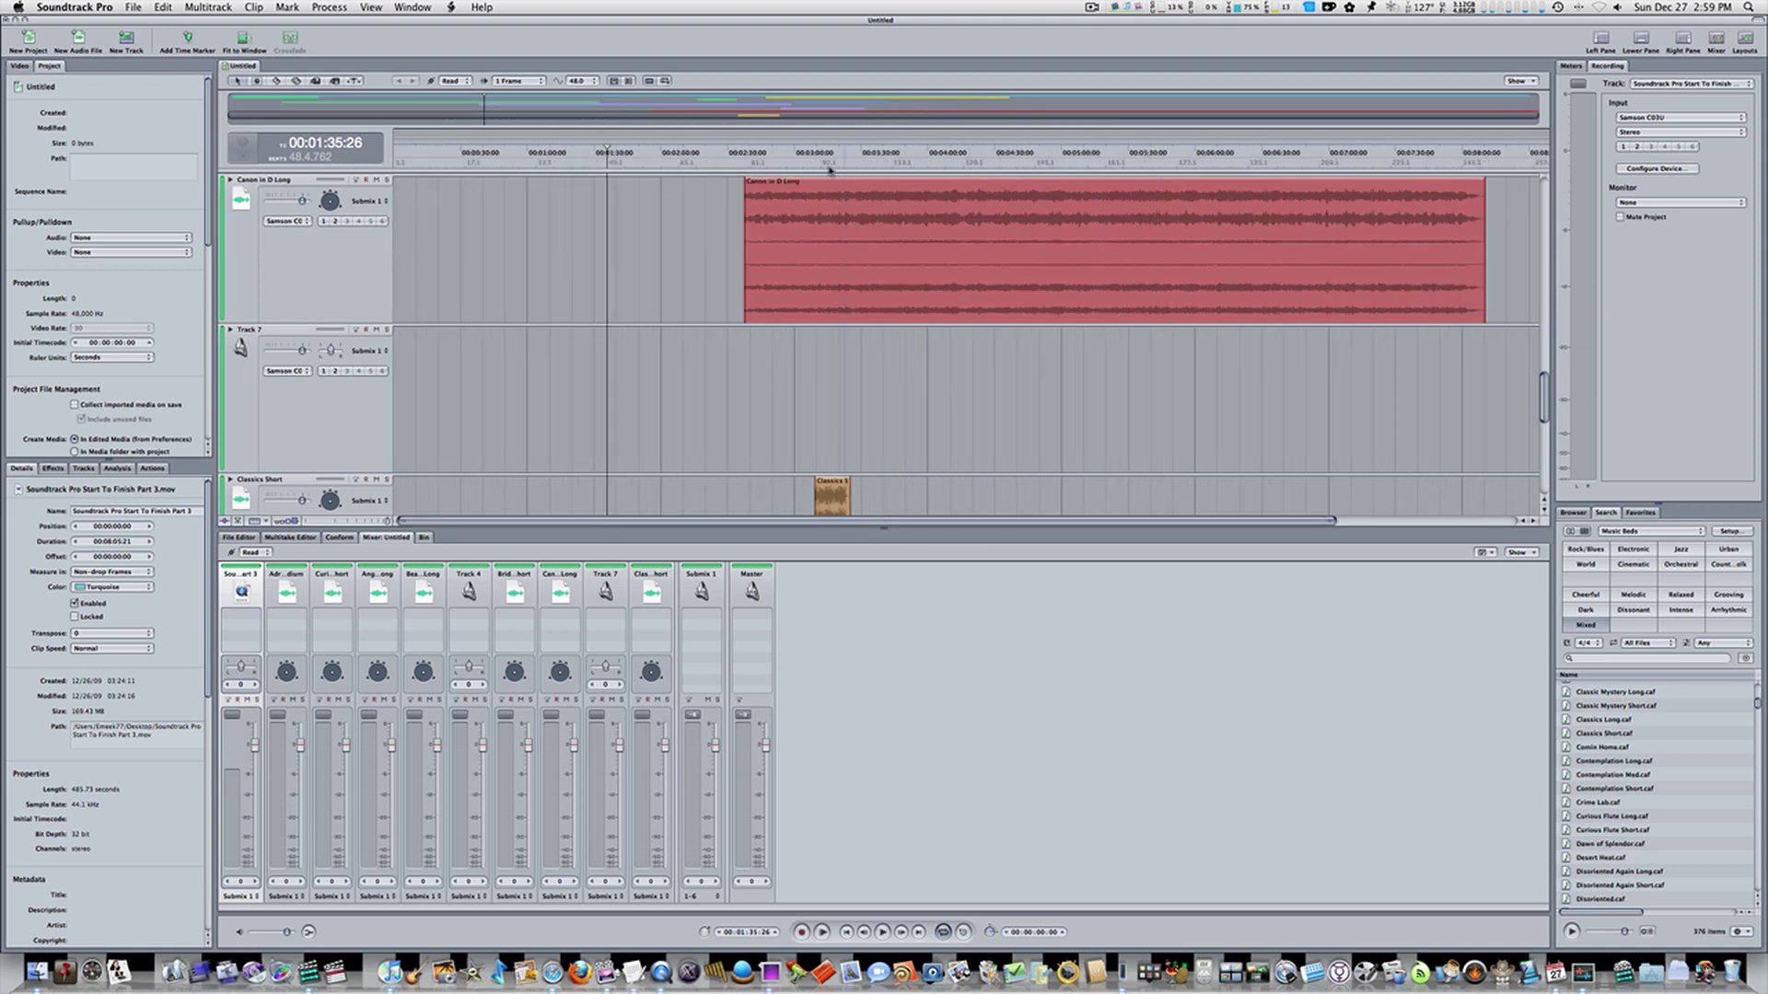
click(277, 522)
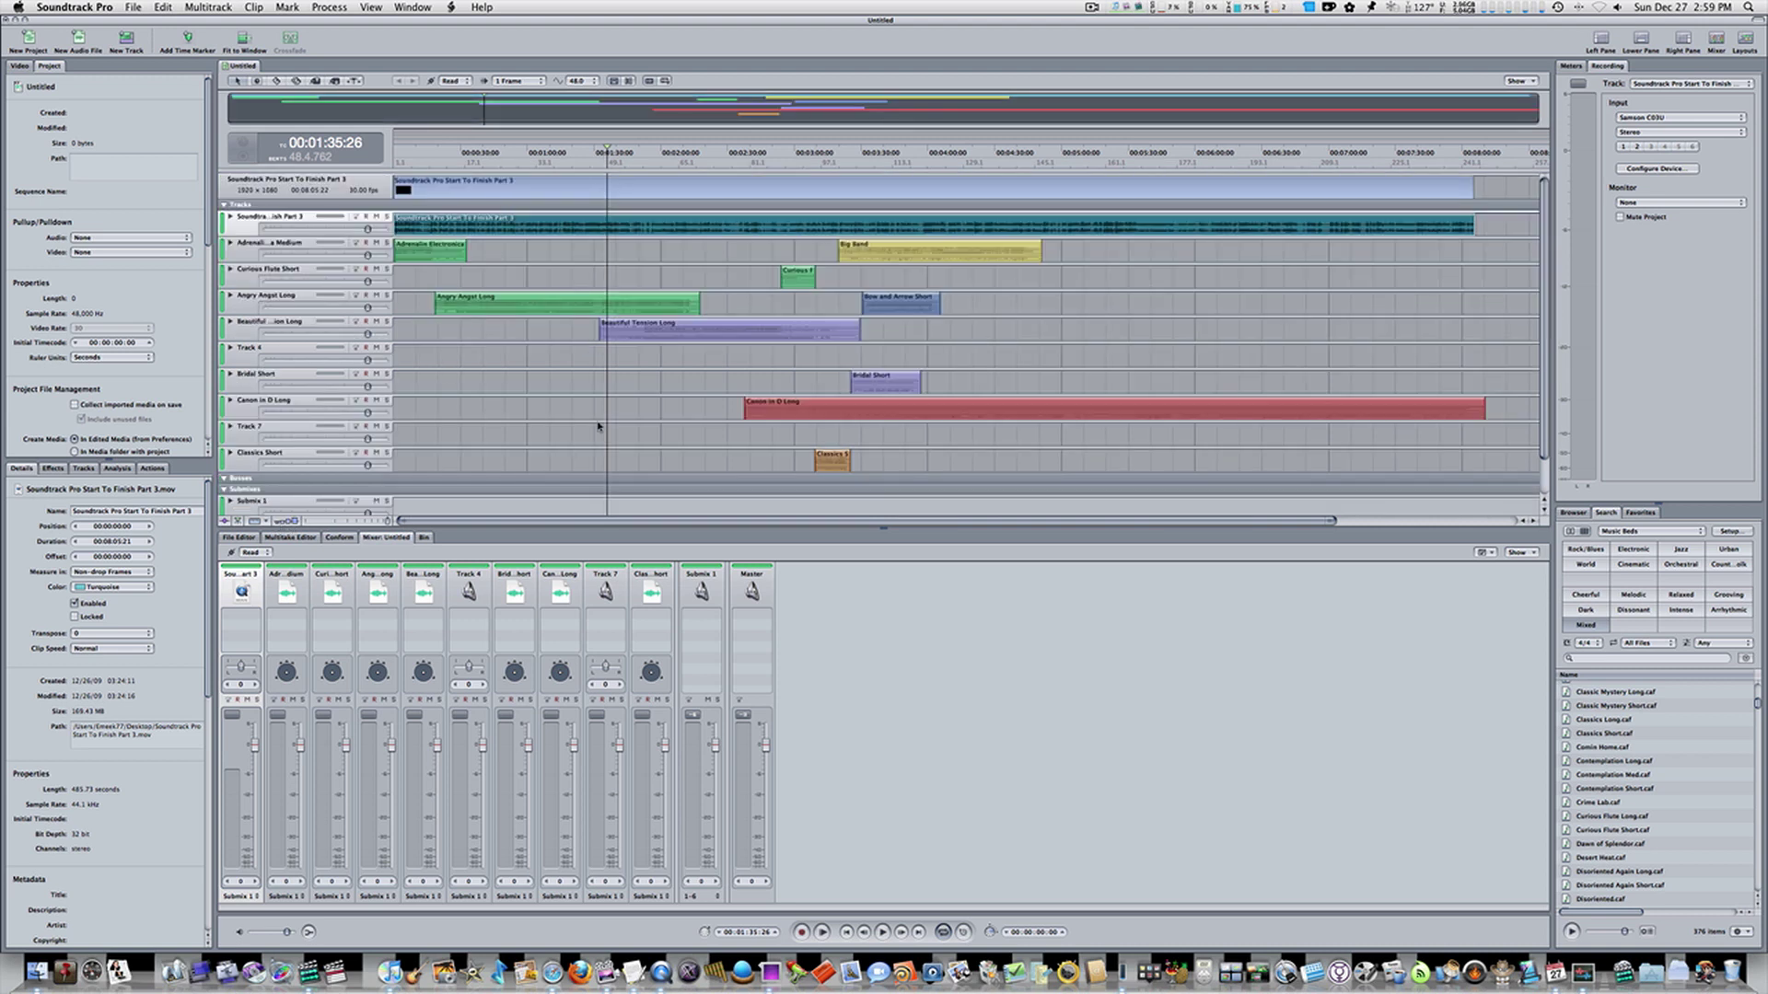
Zoom into a short stretch with tall tracks, panning to Canon in D Long and Curious Flute Short
drag(409, 522, 829, 521)
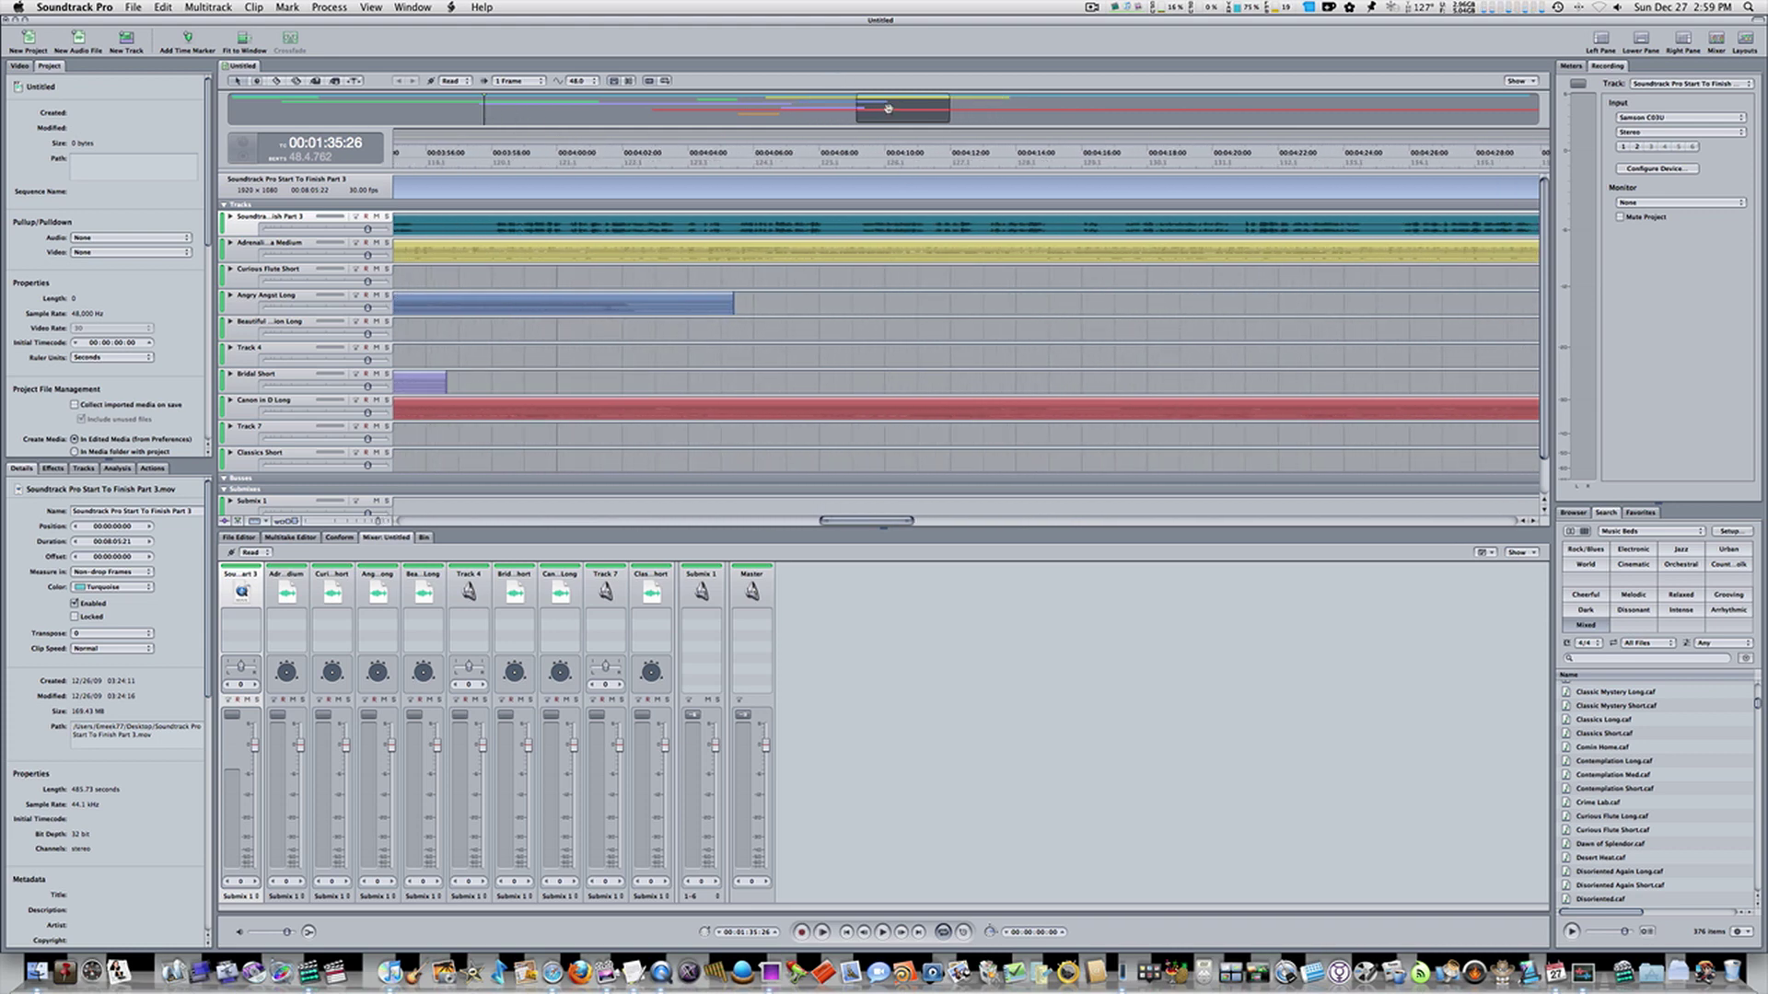
drag(884, 109, 796, 111)
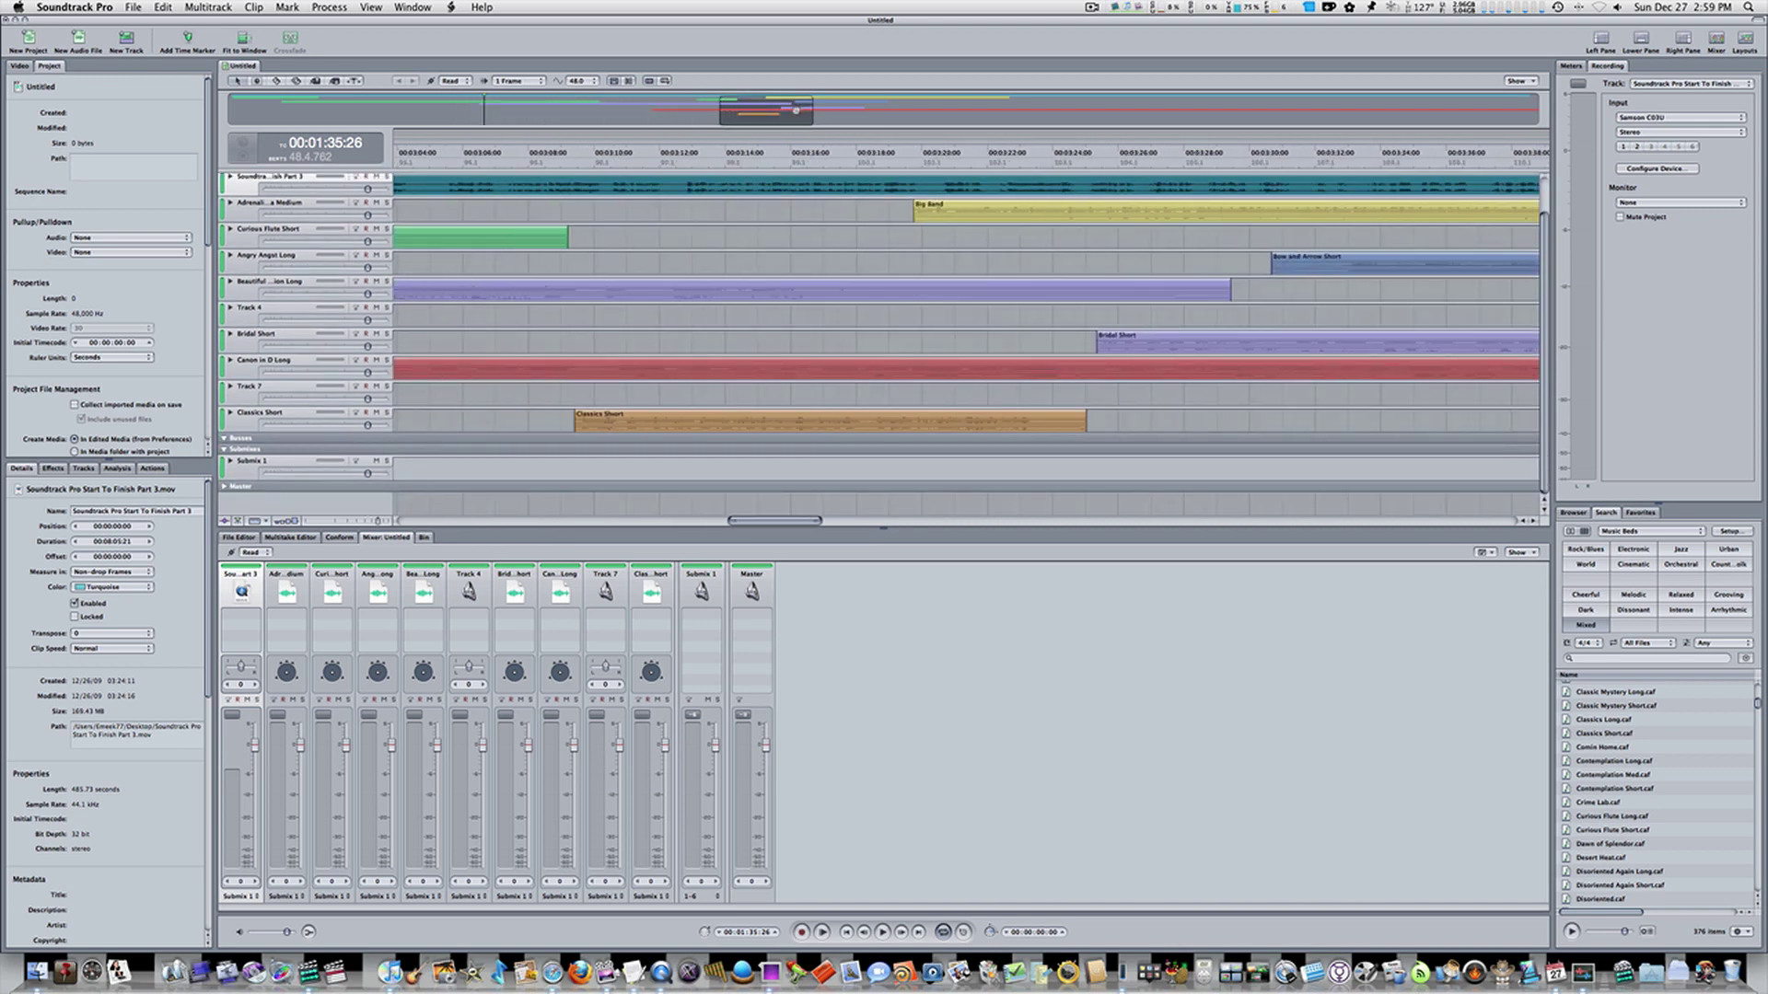
click(296, 521)
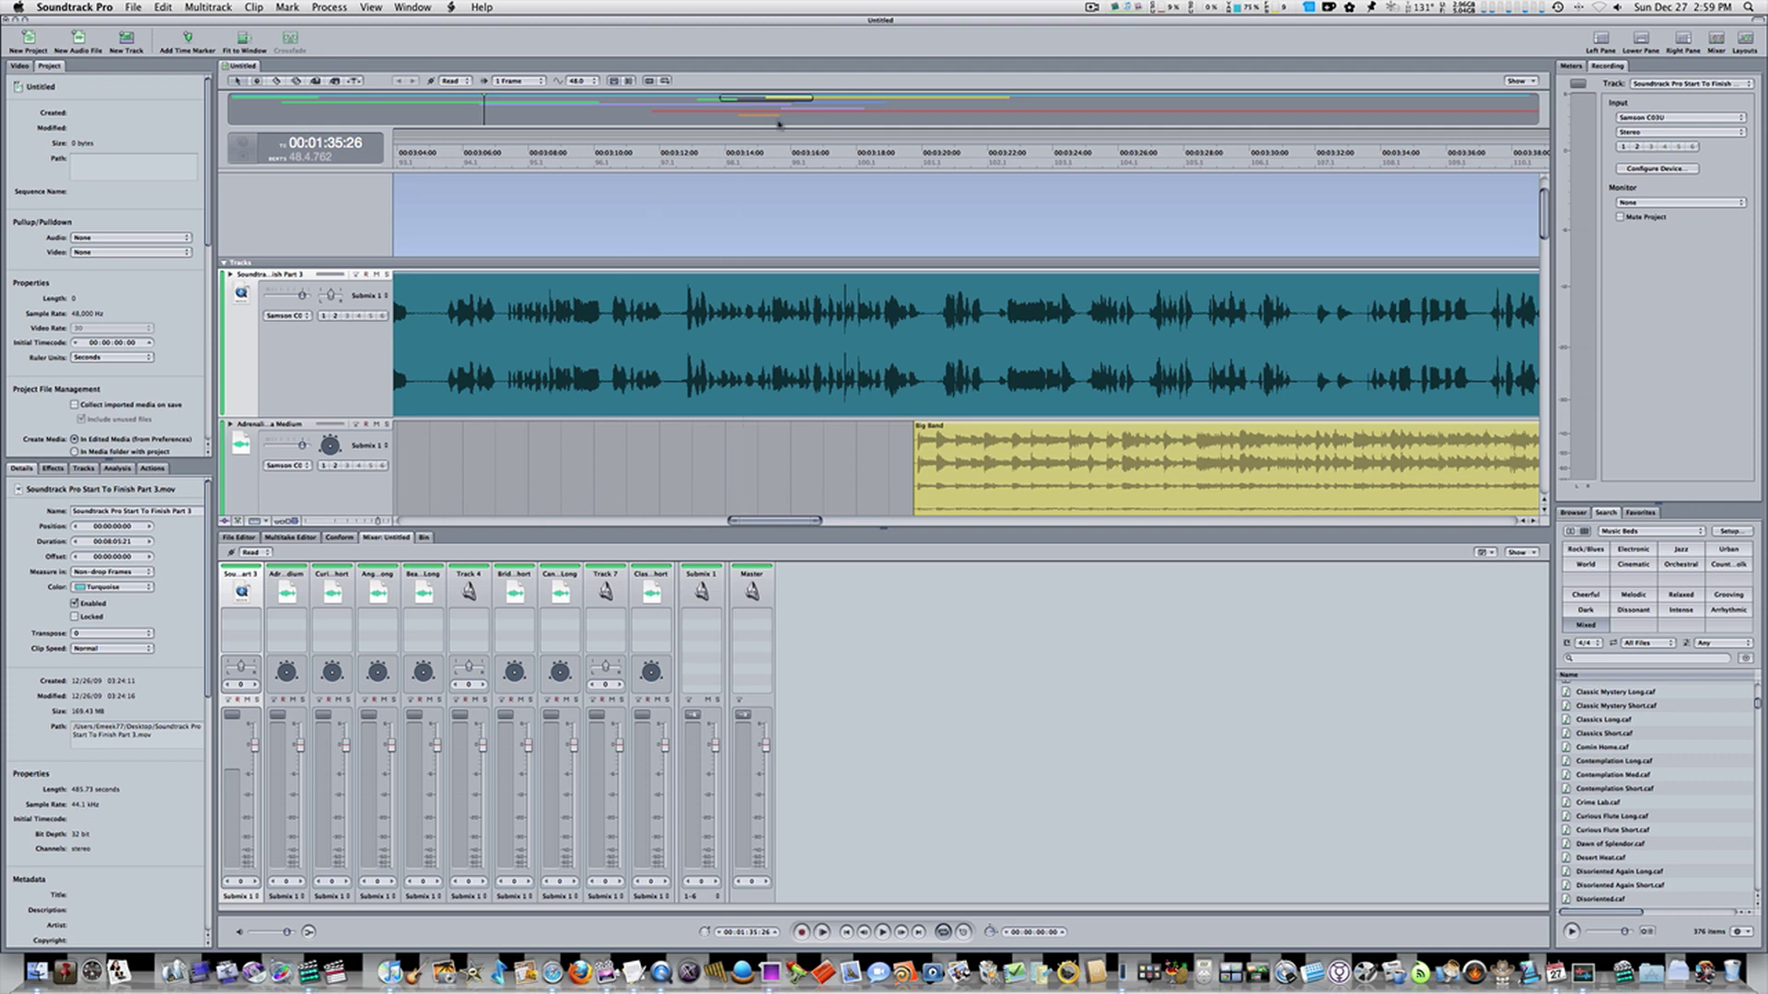
drag(761, 98, 757, 118)
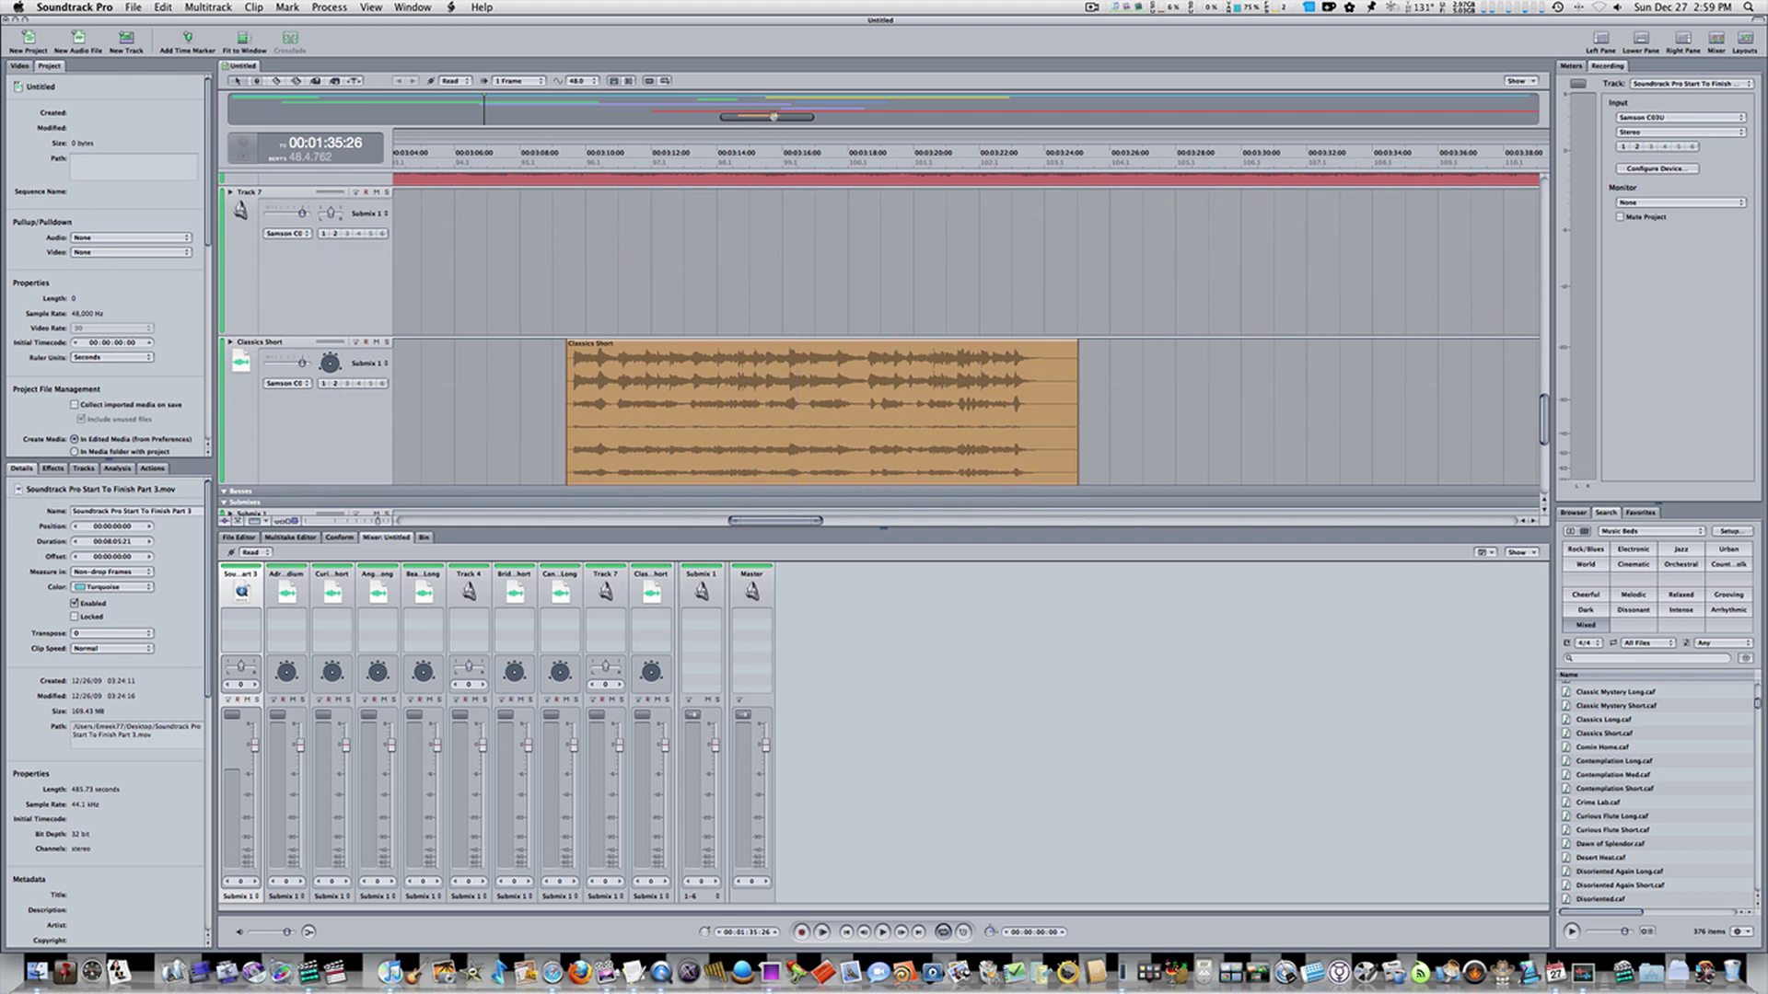
drag(799, 118, 763, 105)
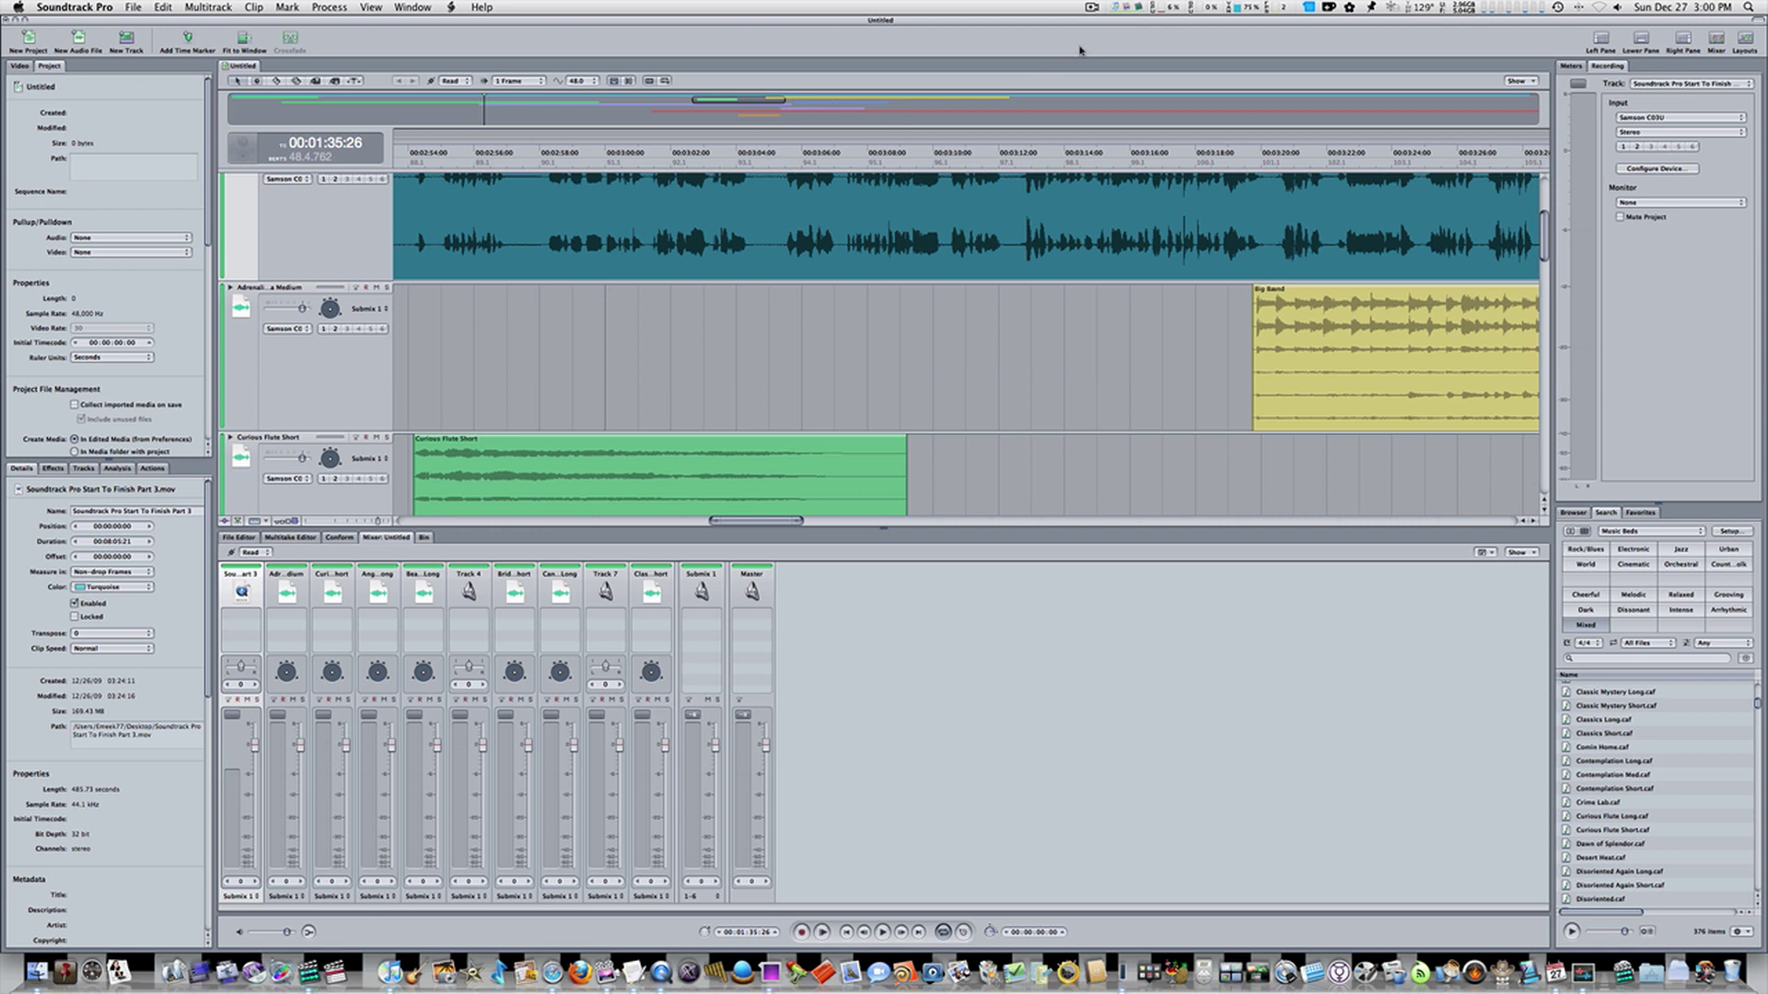
Stop the ScreenFlow recording from the menu bar
click(1091, 7)
click(1098, 37)
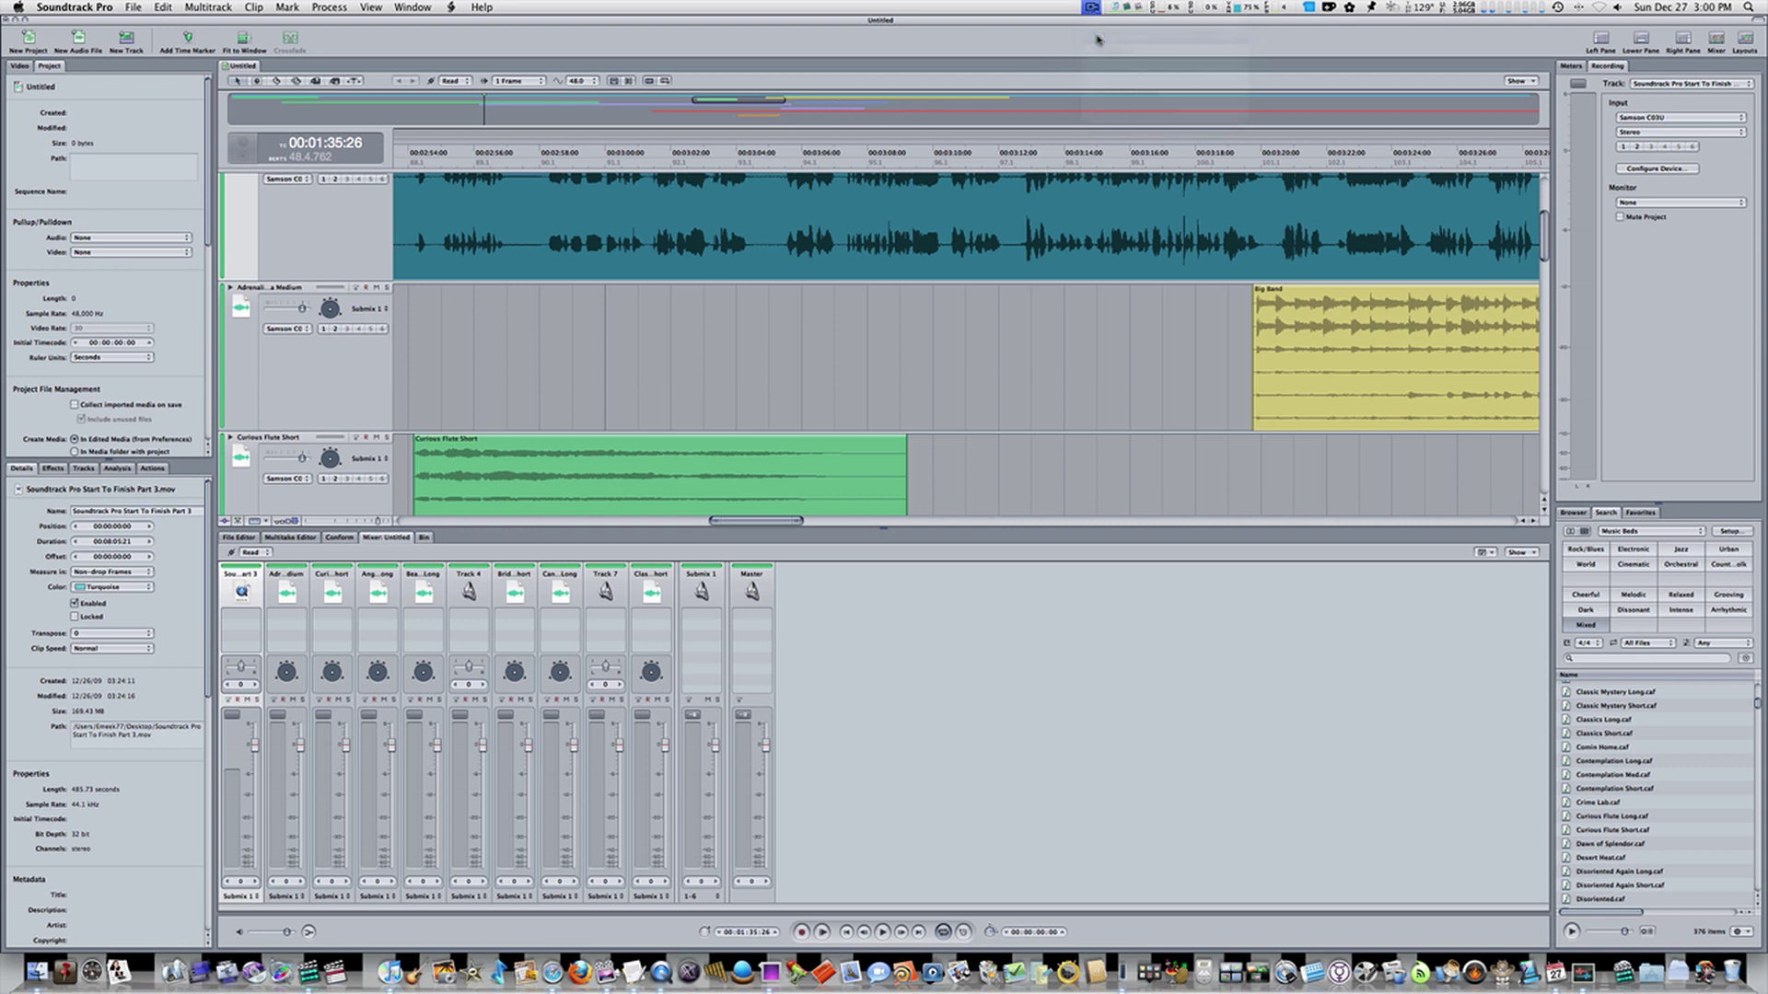